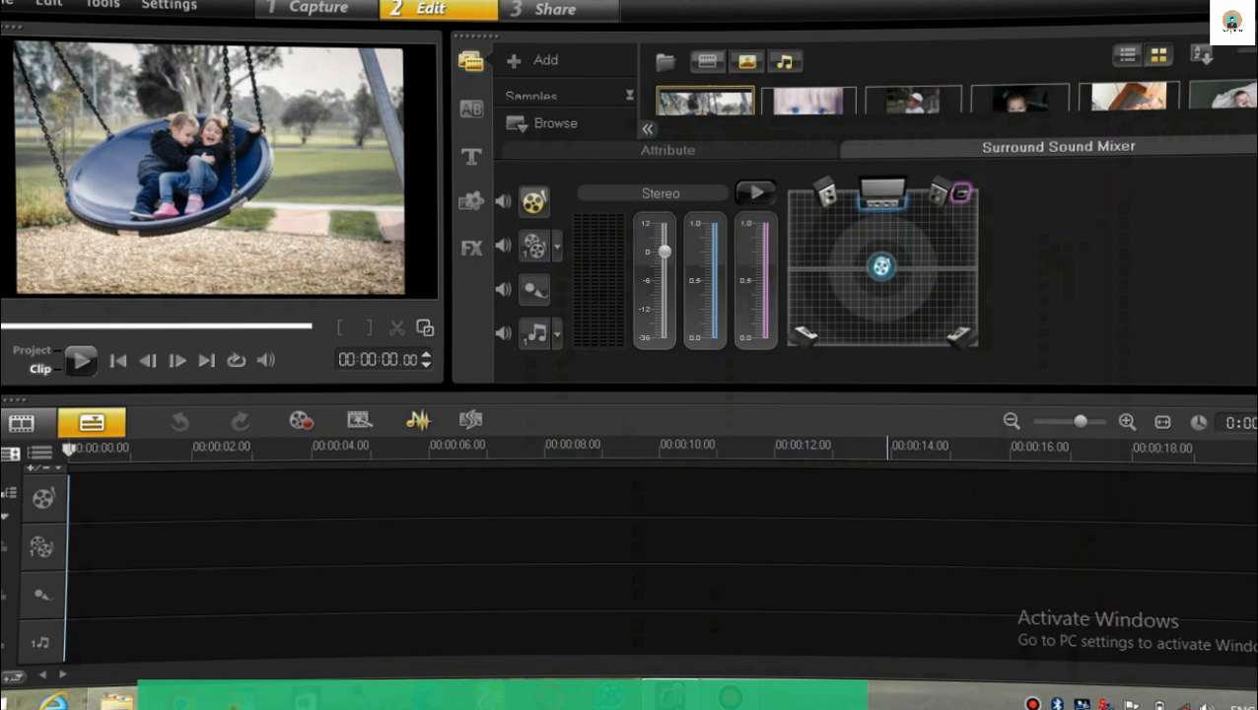
mouse_move(670, 695)
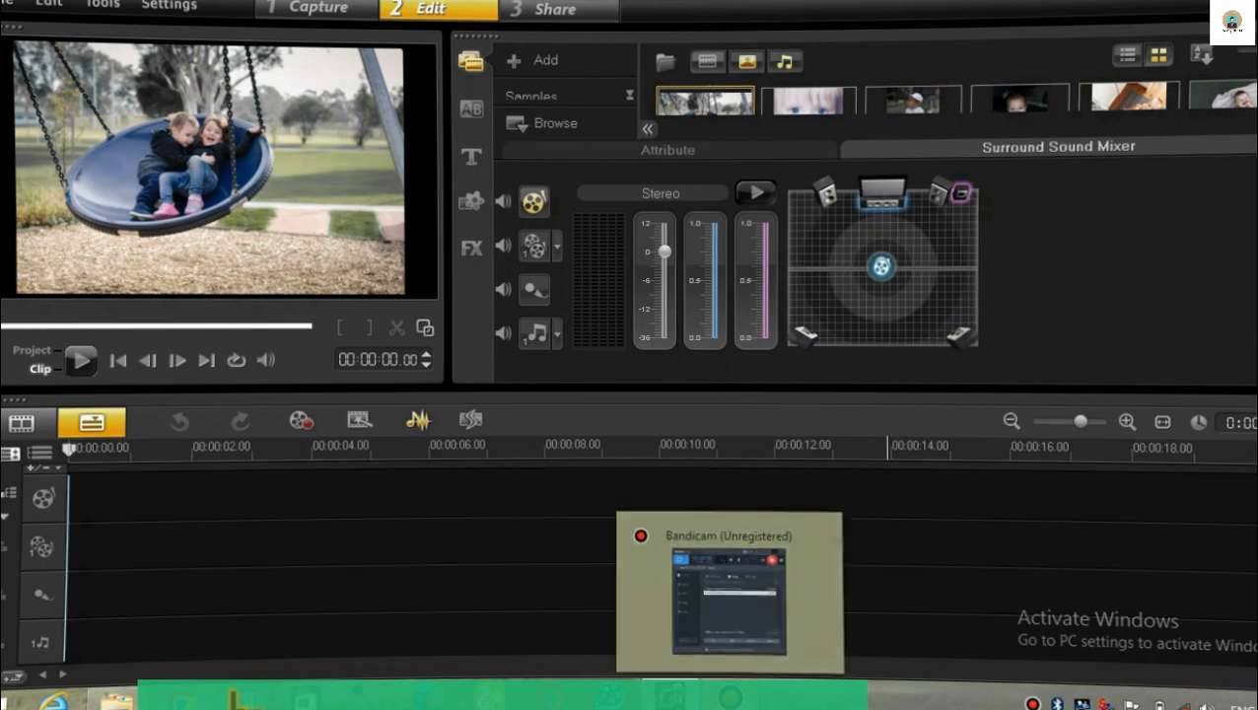
click(729, 696)
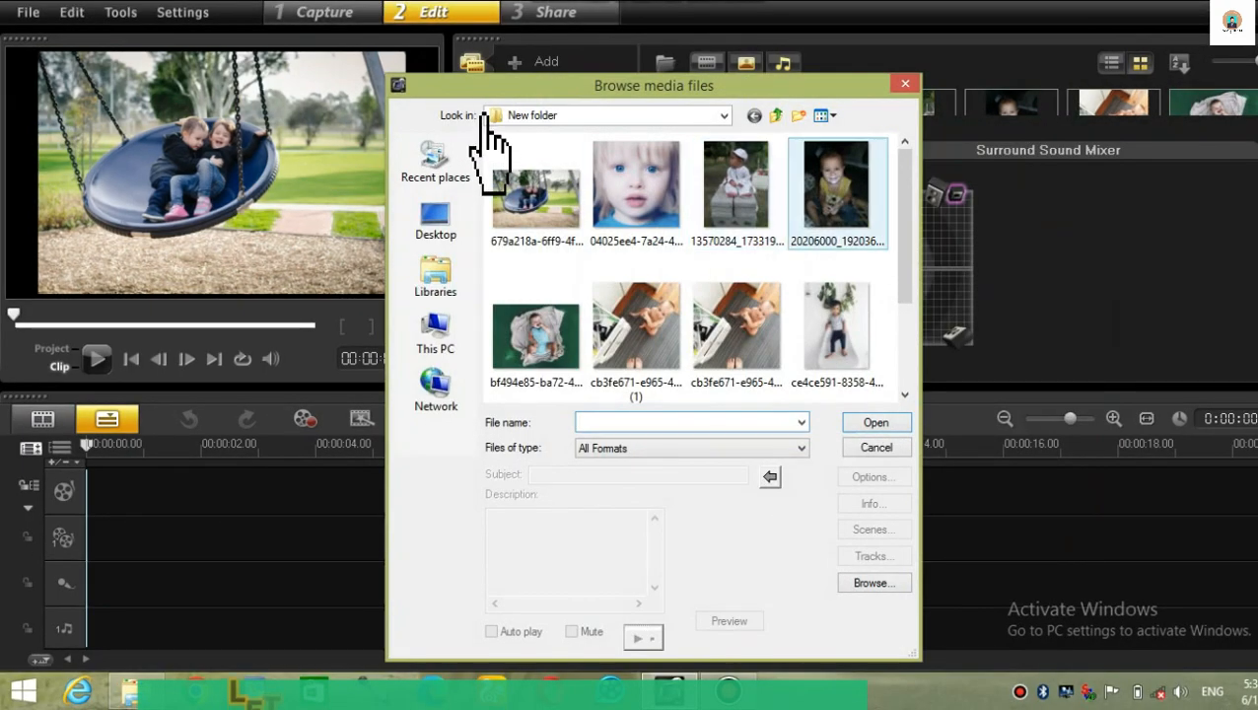
Open New folder inside the baby pic folder in the media file browser.
click(777, 116)
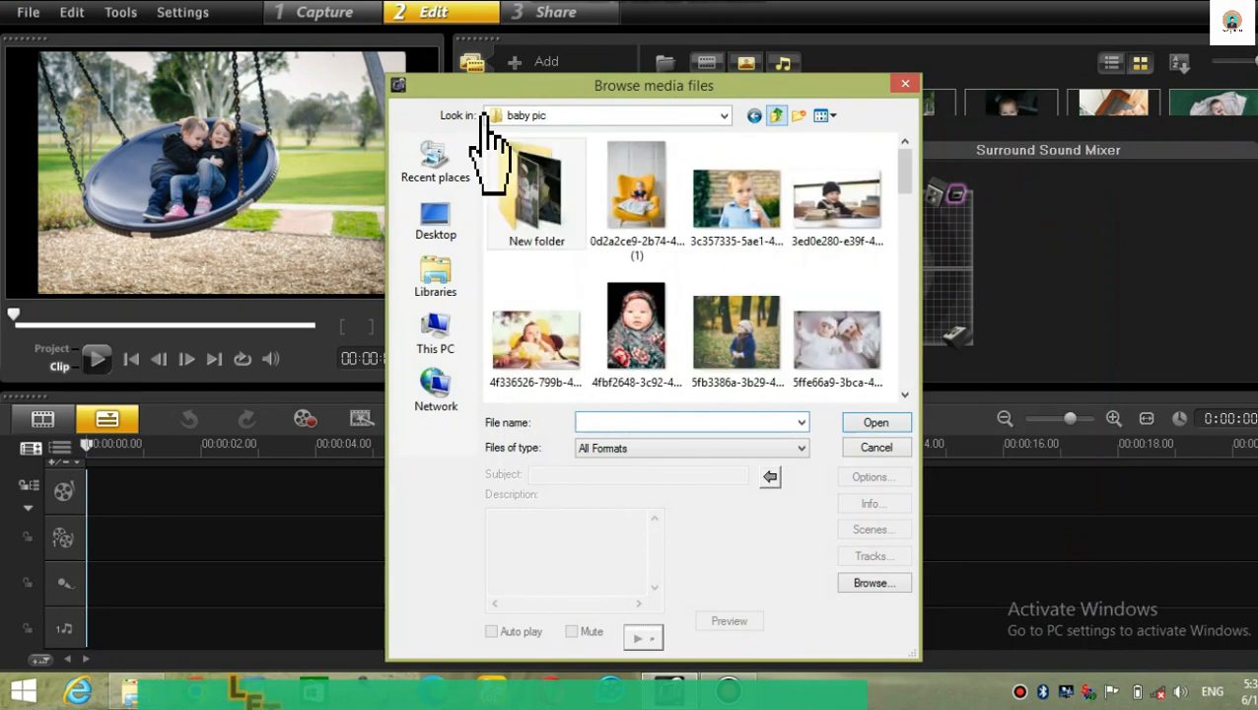
click(527, 193)
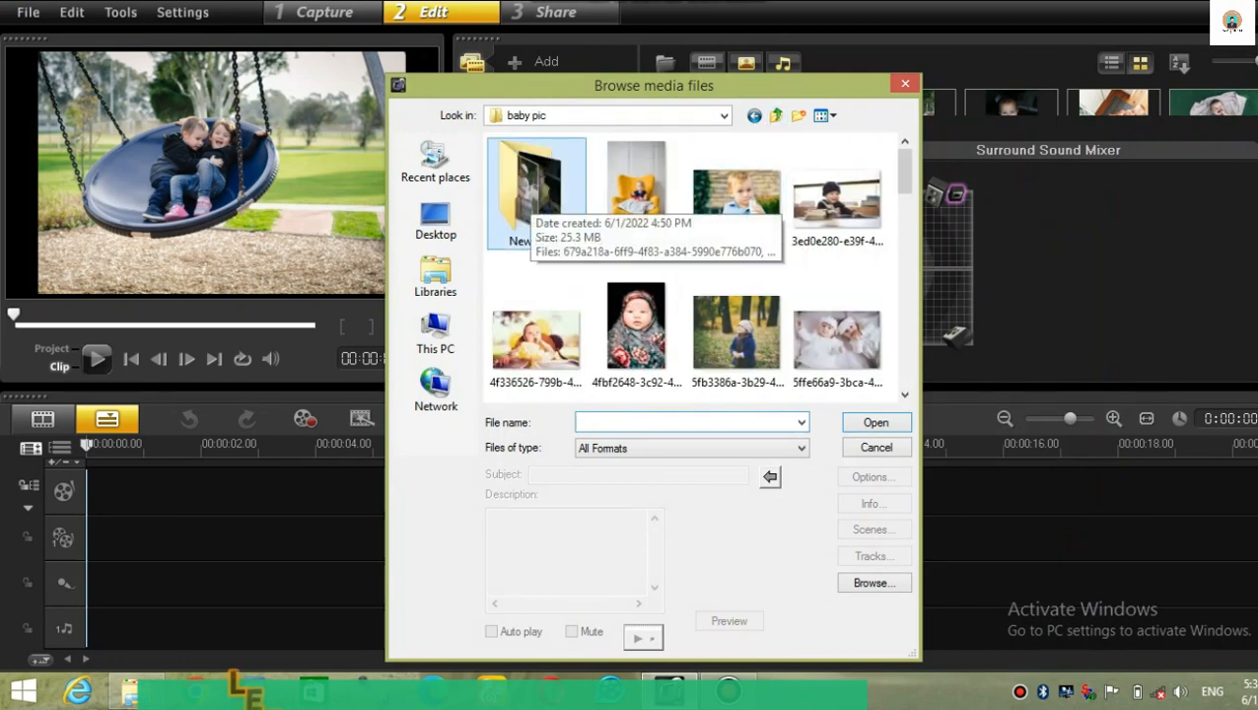
key(Return)
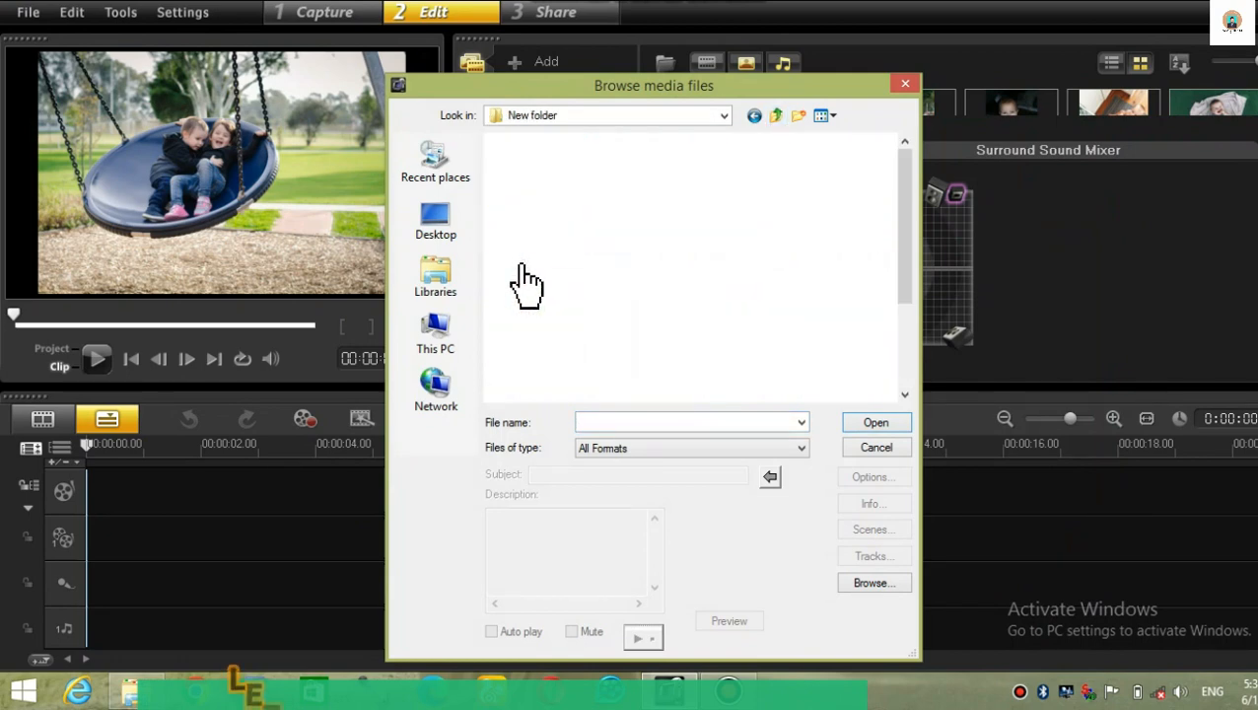
Select all the photos and the mixkit-summer audio file in New folder and close the file browser.
click(818, 202)
scroll(818, 202, down, 2)
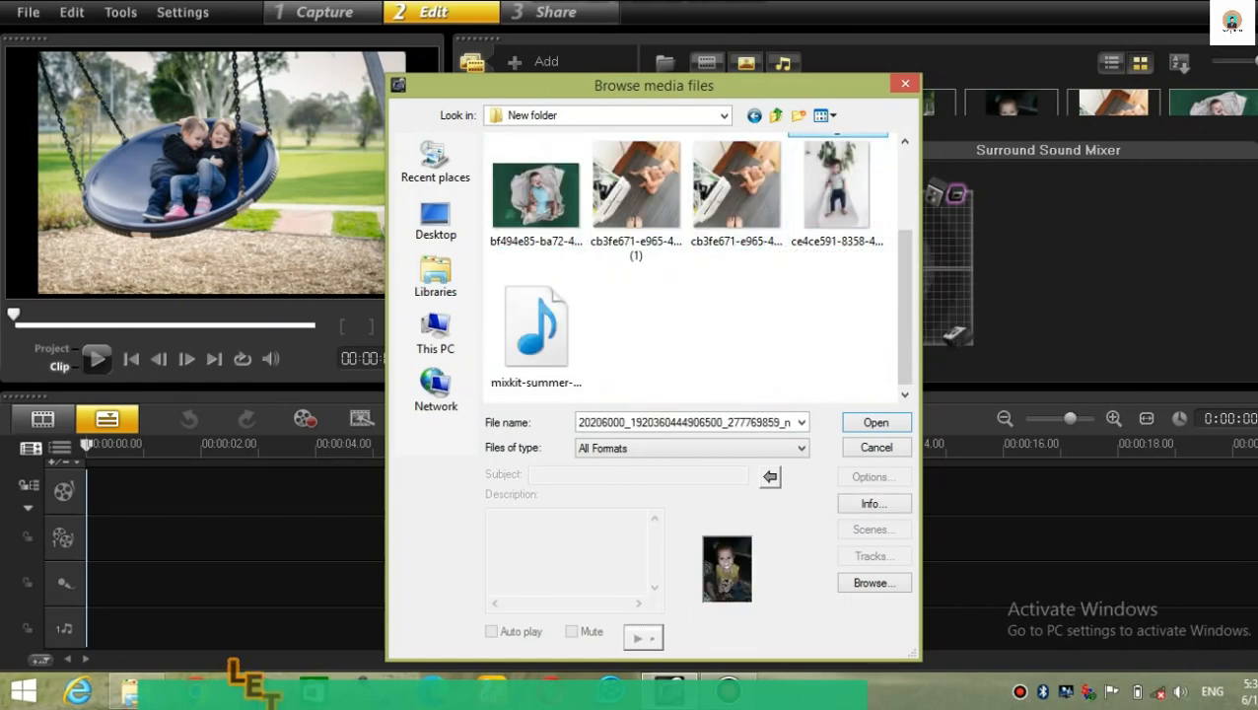
scroll(691, 266, up, 2)
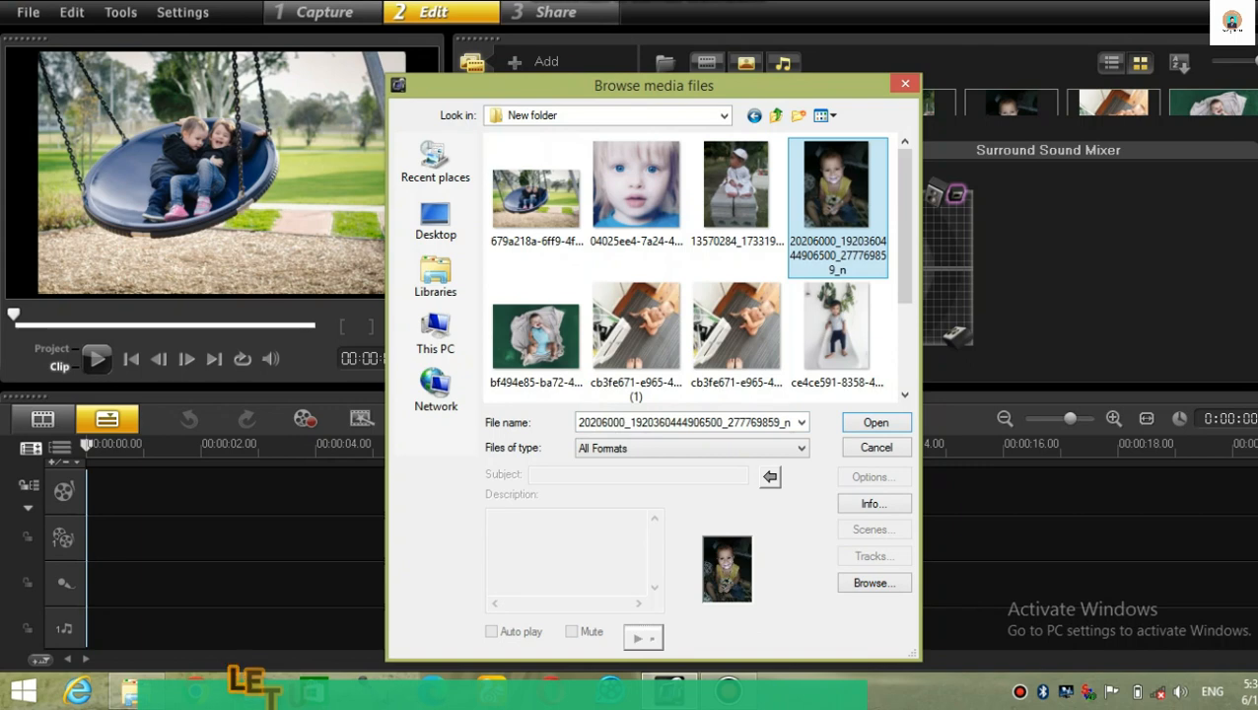
scroll(636, 295, down, 2)
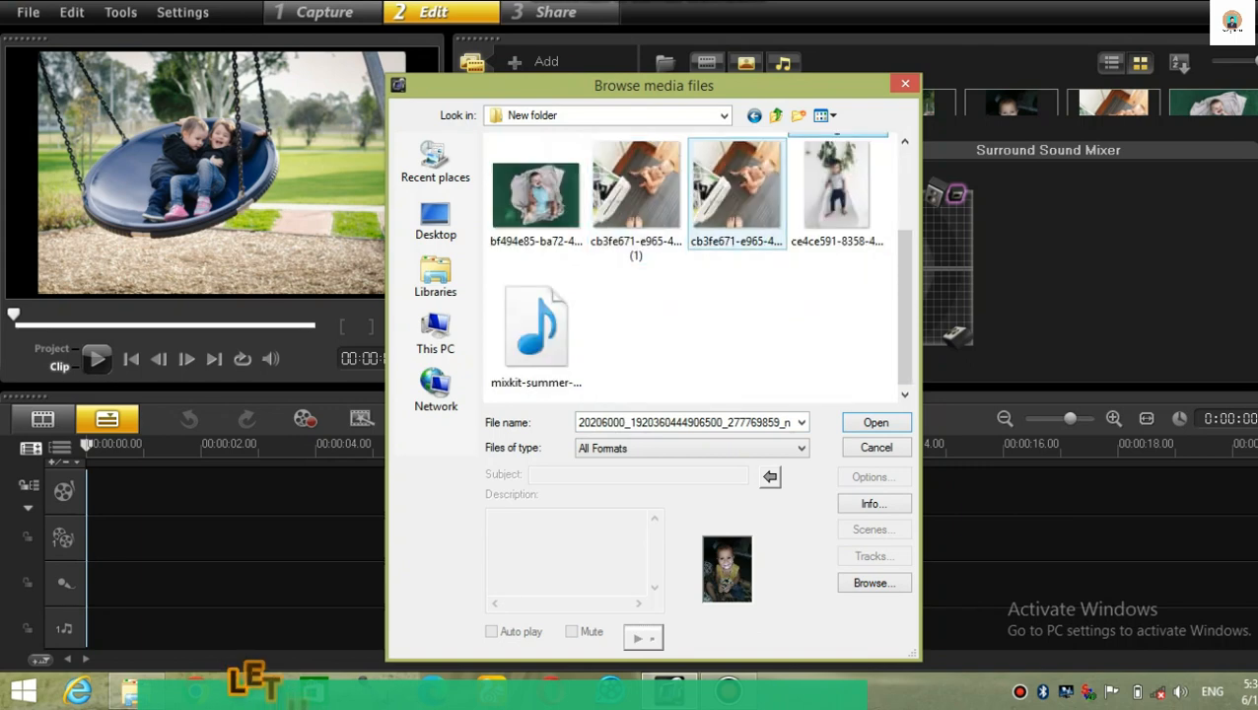
scroll(736, 197, up, 2)
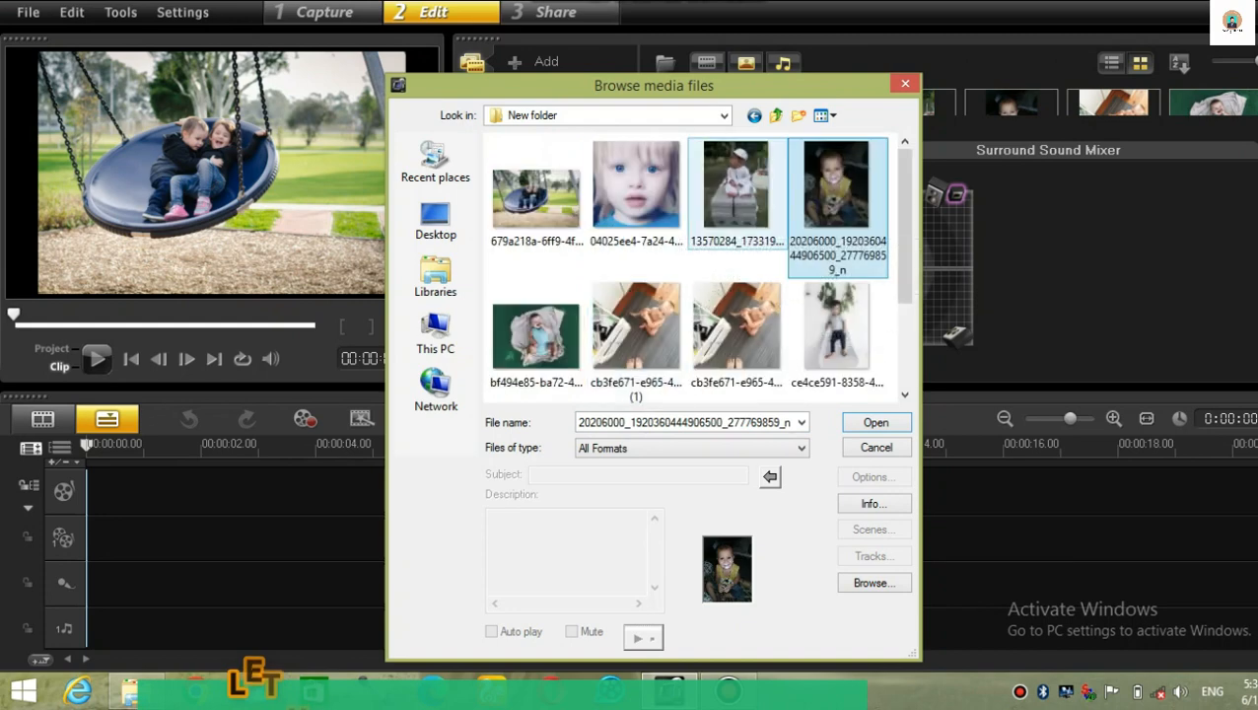
drag(893, 172, 530, 402)
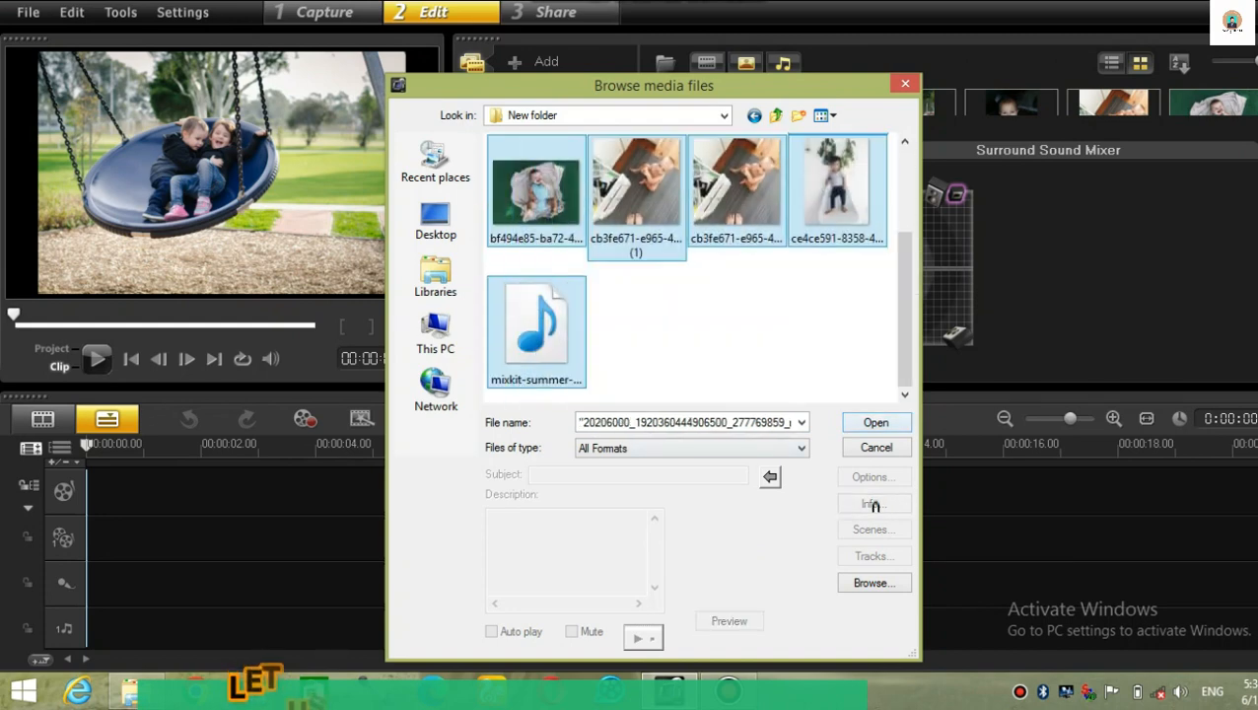
click(877, 447)
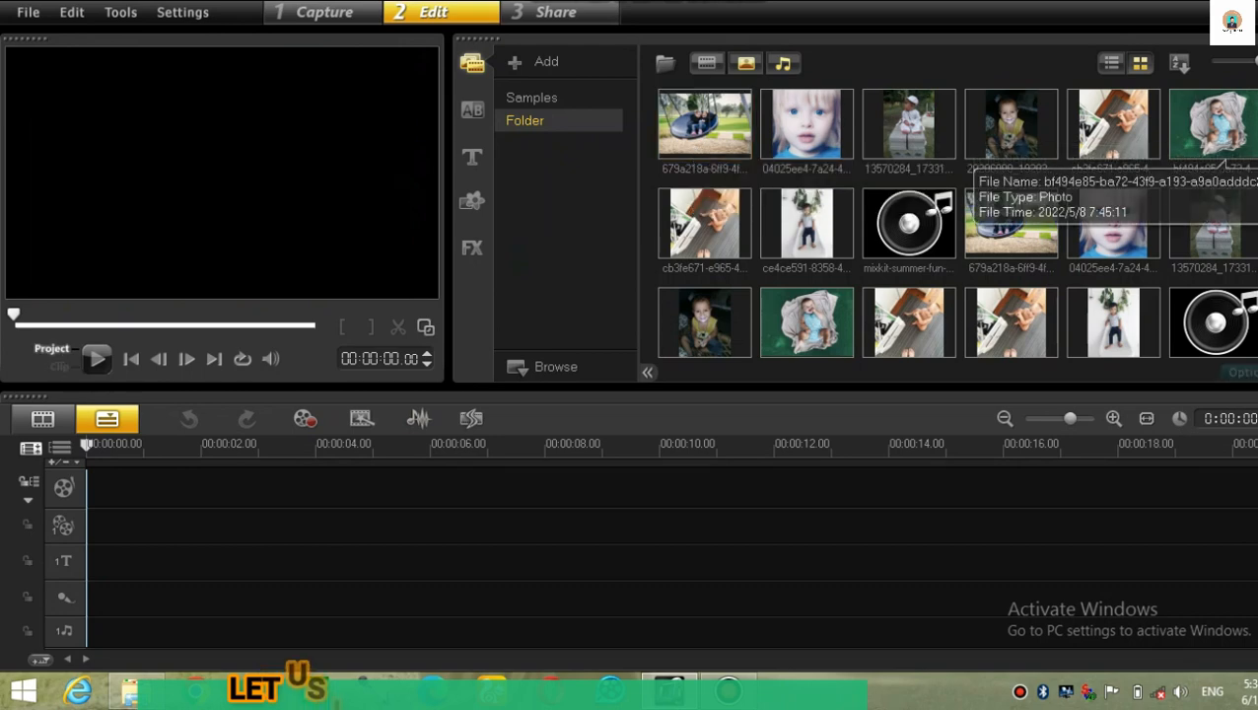
Place the 679a218a swing photo at the start of the video track and extend its duration to about 00:00:03.18.
click(698, 245)
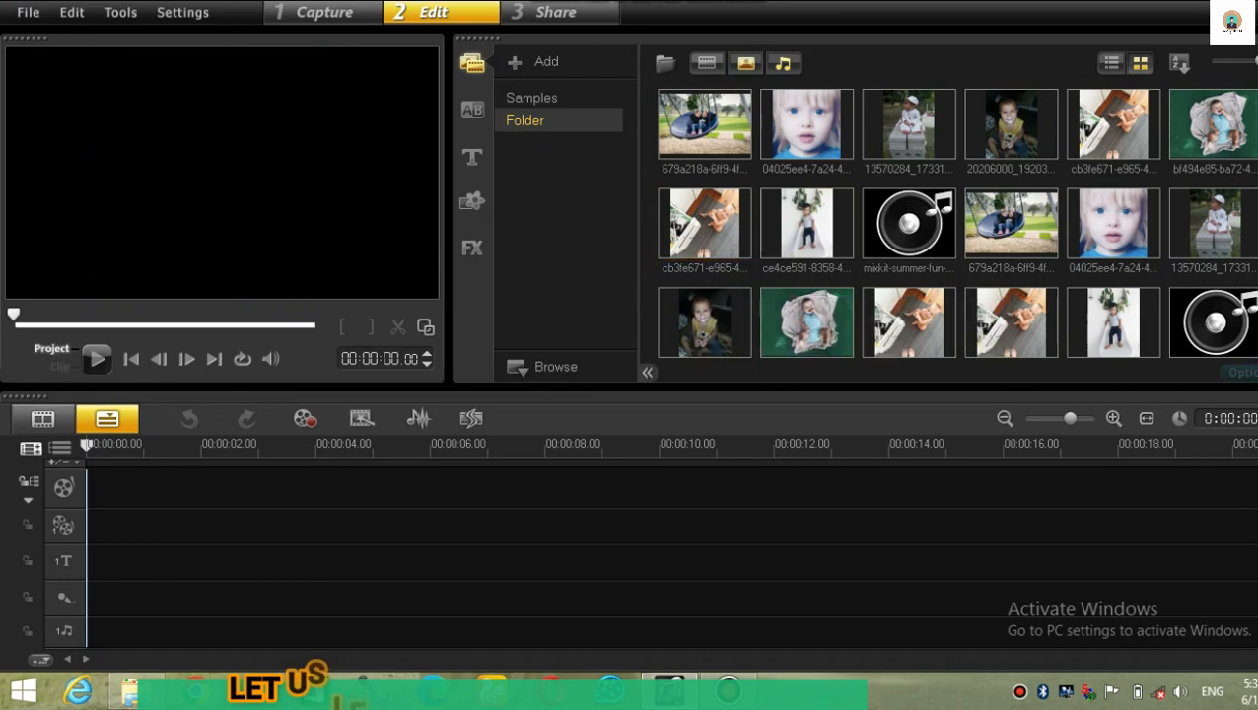
click(703, 156)
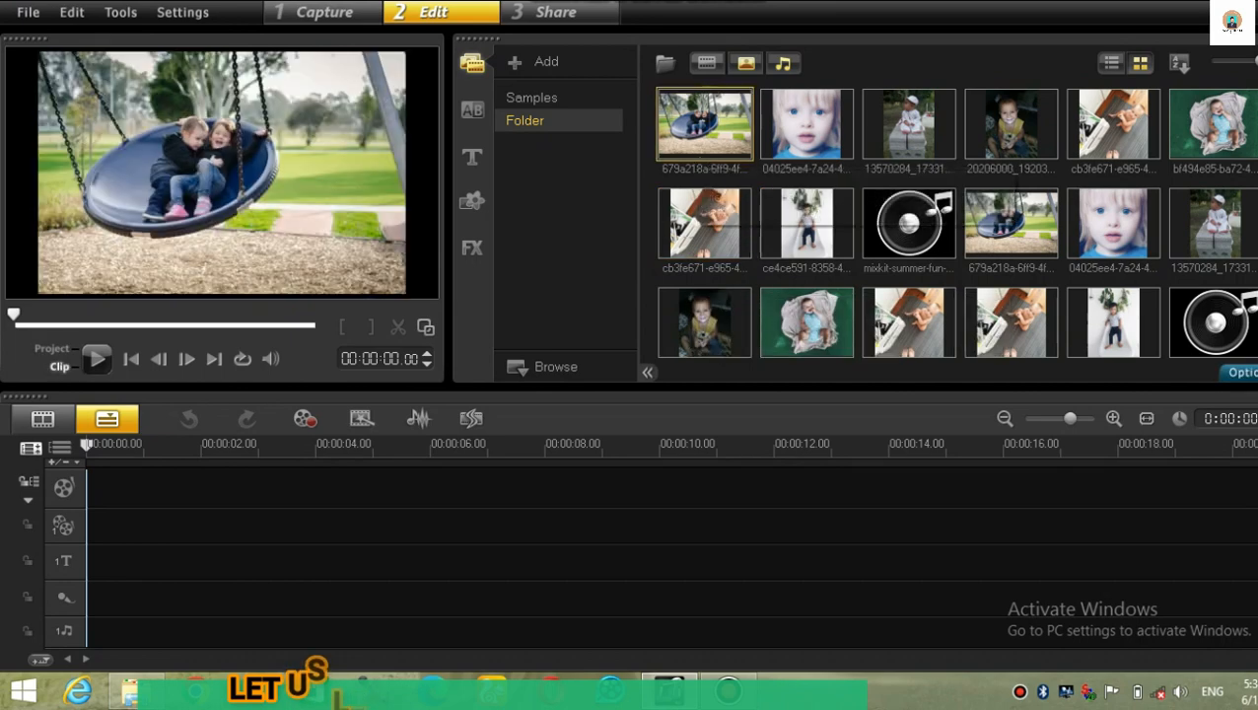
drag(712, 140, 140, 493)
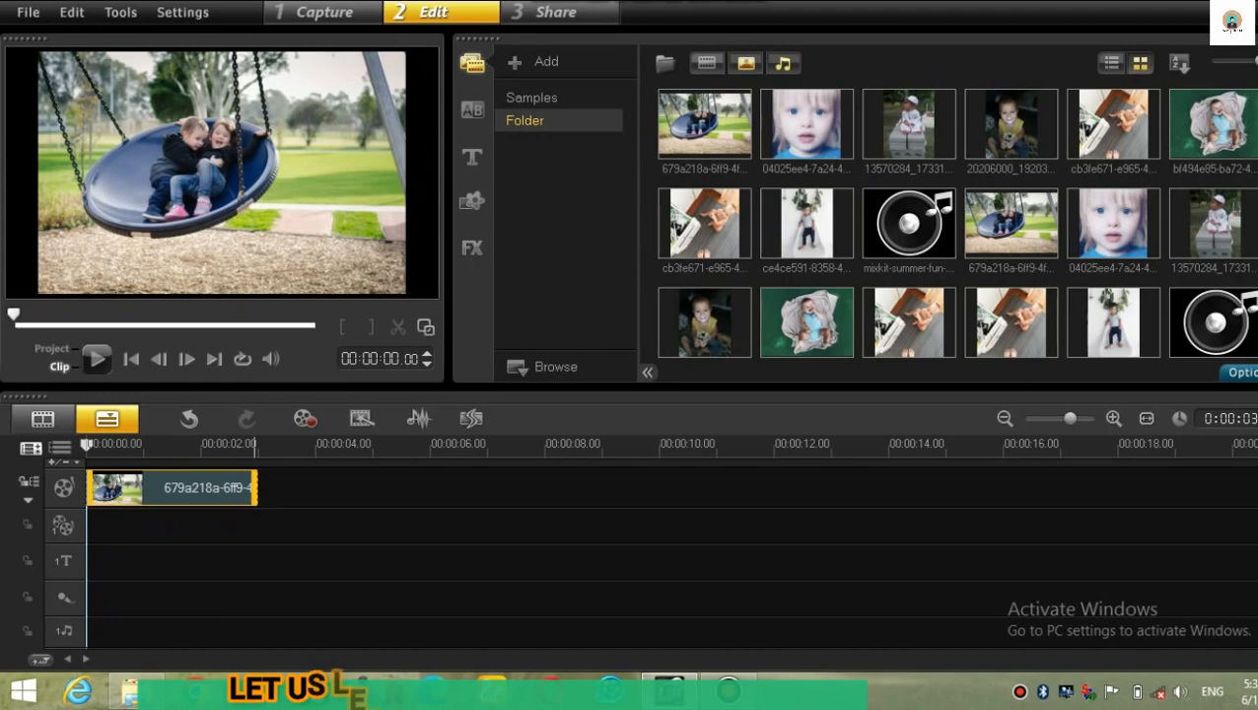
drag(255, 487, 311, 487)
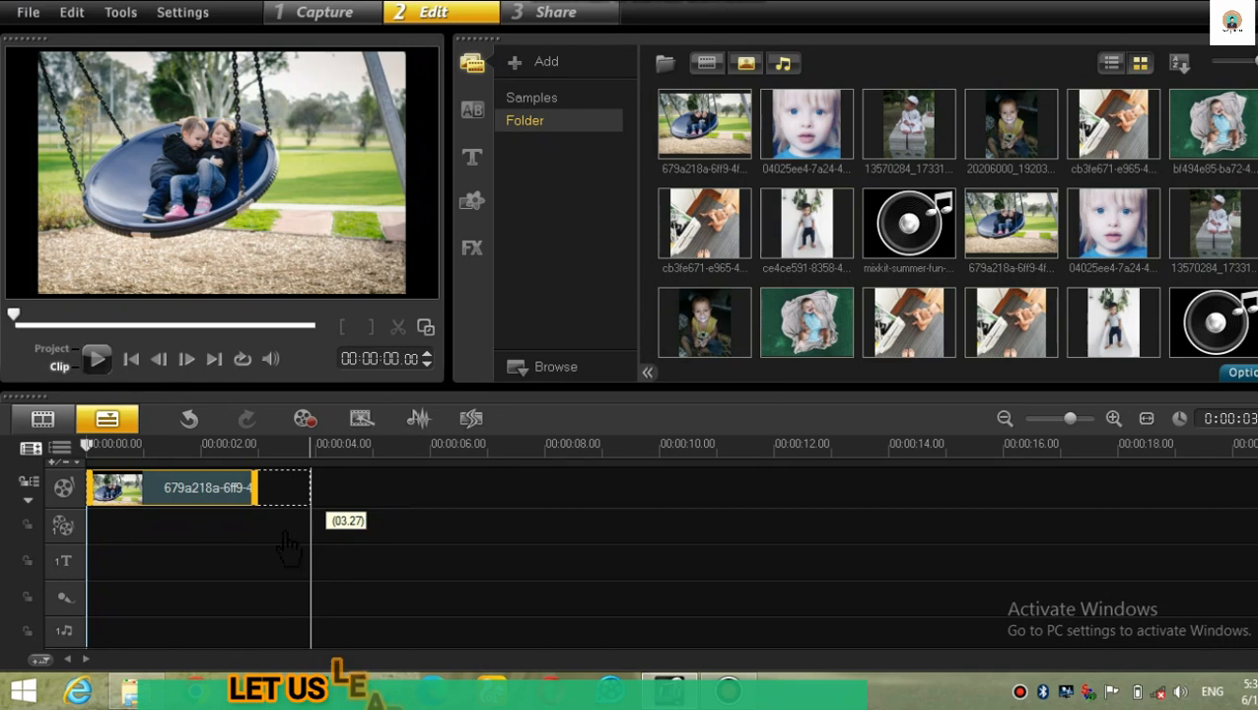
mouse_move(310, 487)
mouse_down()
mouse_move(499, 487)
mouse_move(292, 487)
mouse_up()
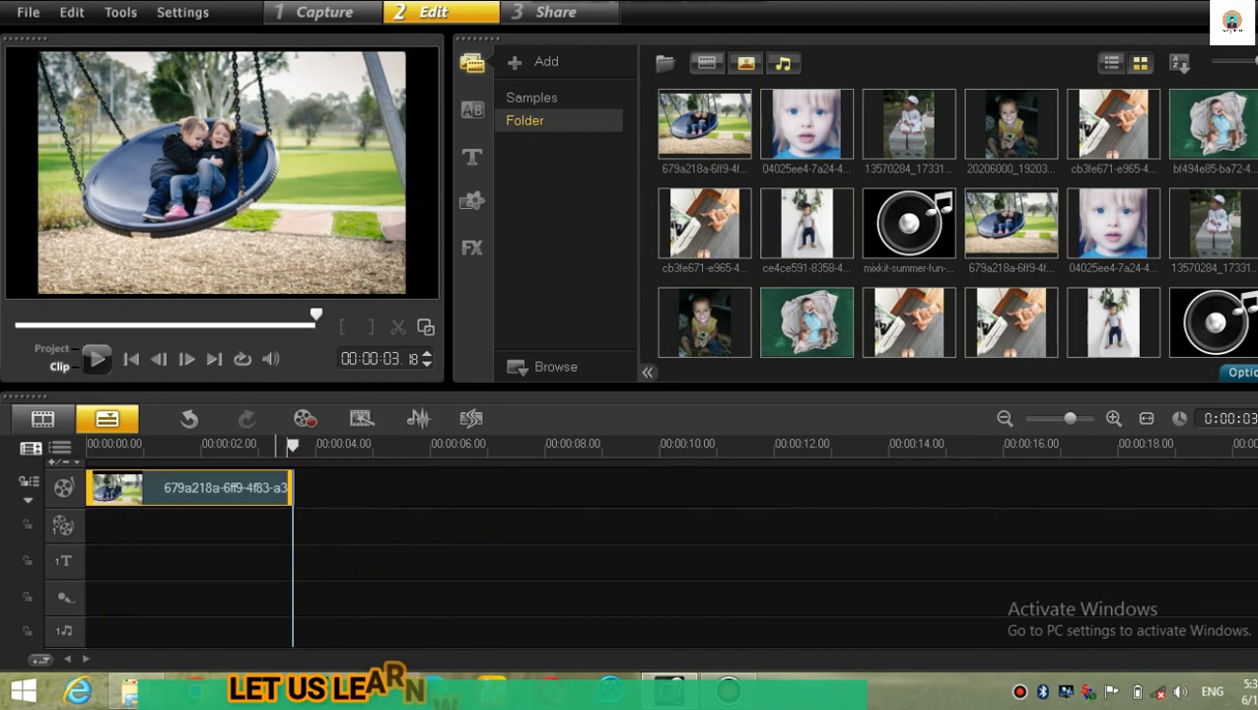
mouse_move(292, 487)
mouse_down()
mouse_move(351, 487)
mouse_move(209, 487)
mouse_move(315, 487)
mouse_move(292, 487)
mouse_up()
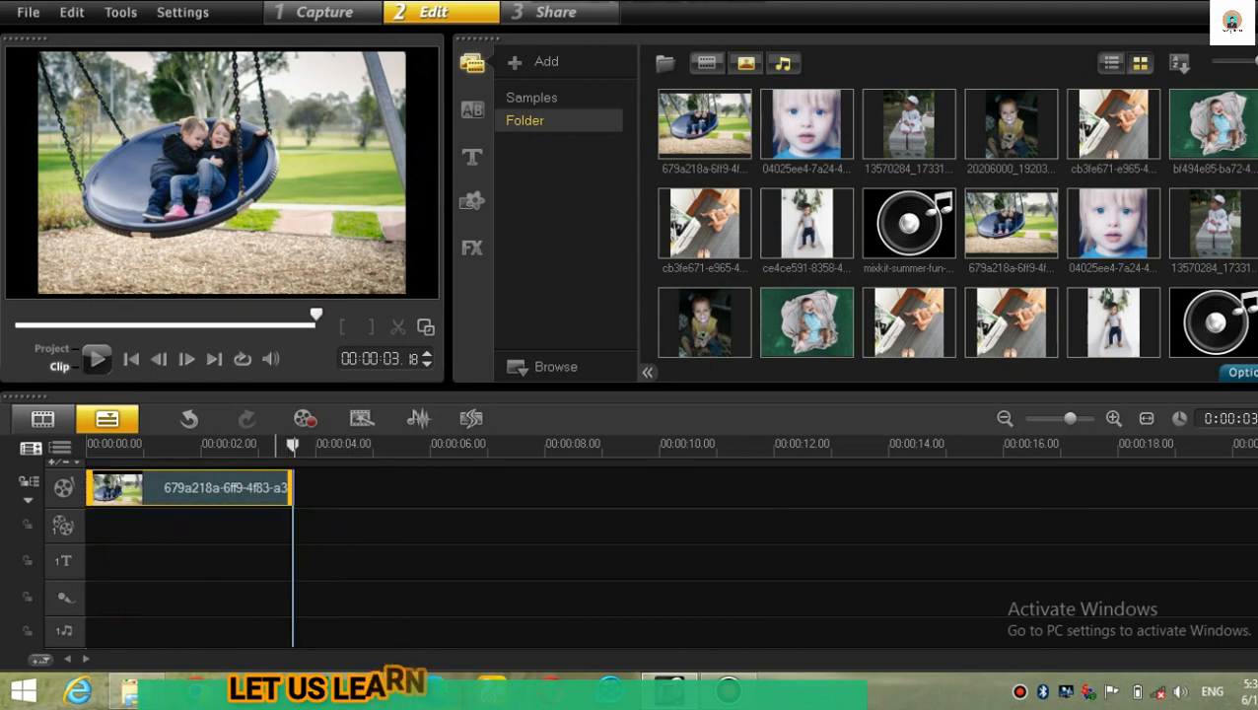
Add the 04025ee4 close-up portrait and the 13570284 photo of the seated child after the swing clip on the video track.
click(784, 147)
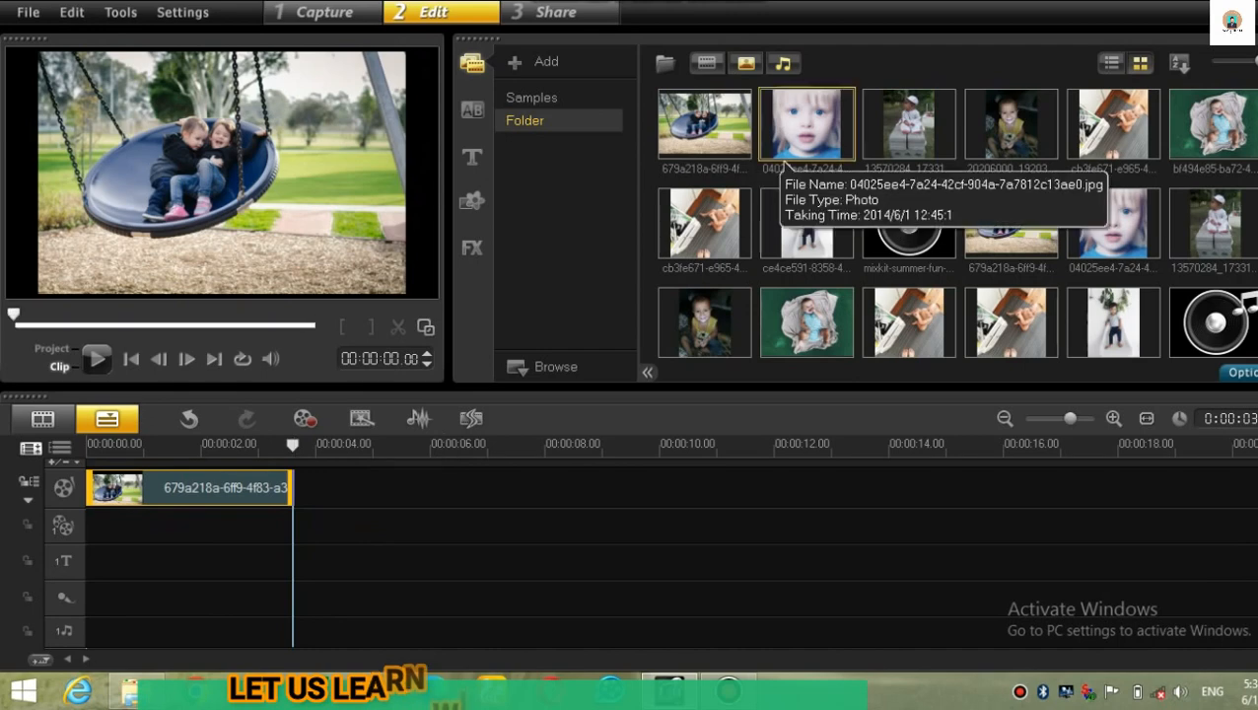
drag(784, 158, 367, 498)
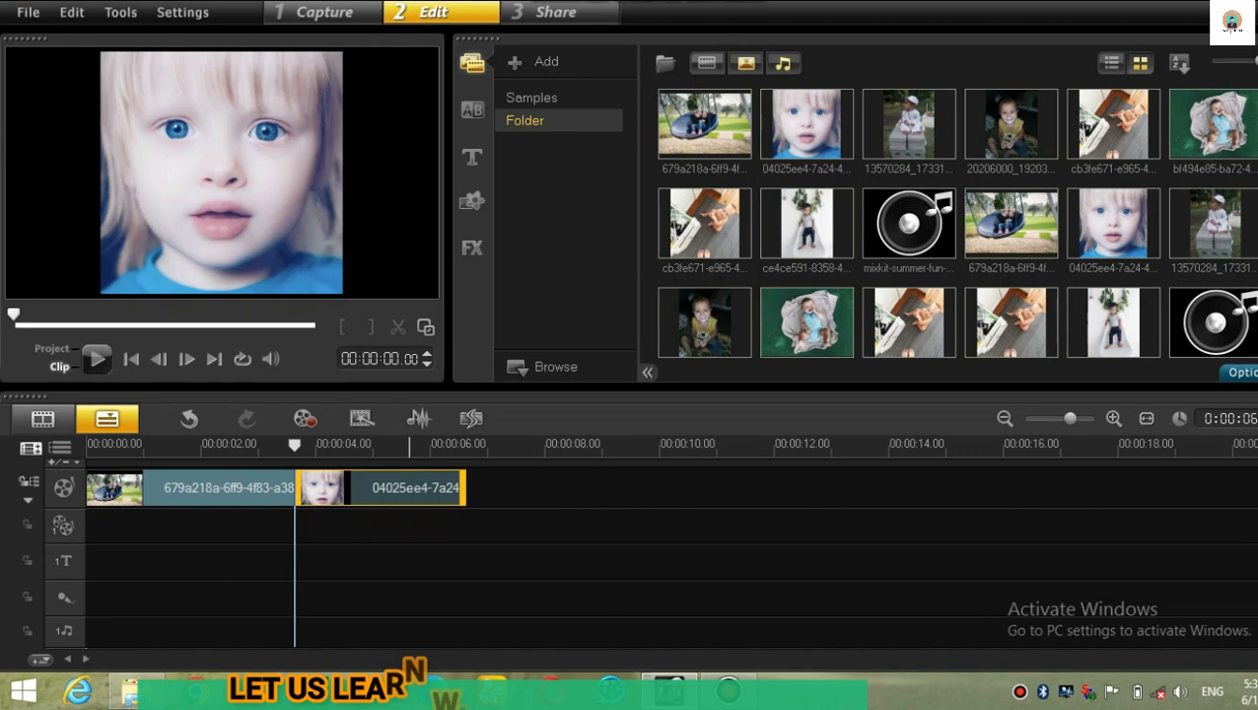
click(881, 170)
scroll(880, 178, down, 1)
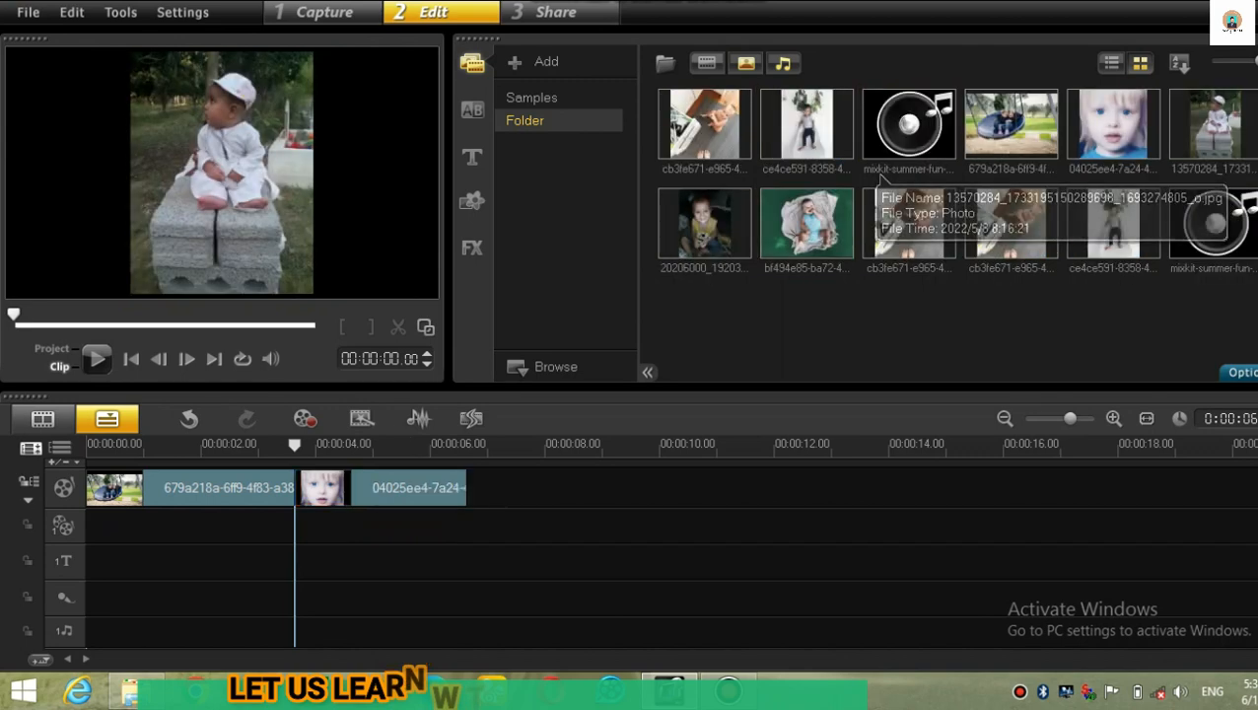
drag(1213, 133, 515, 498)
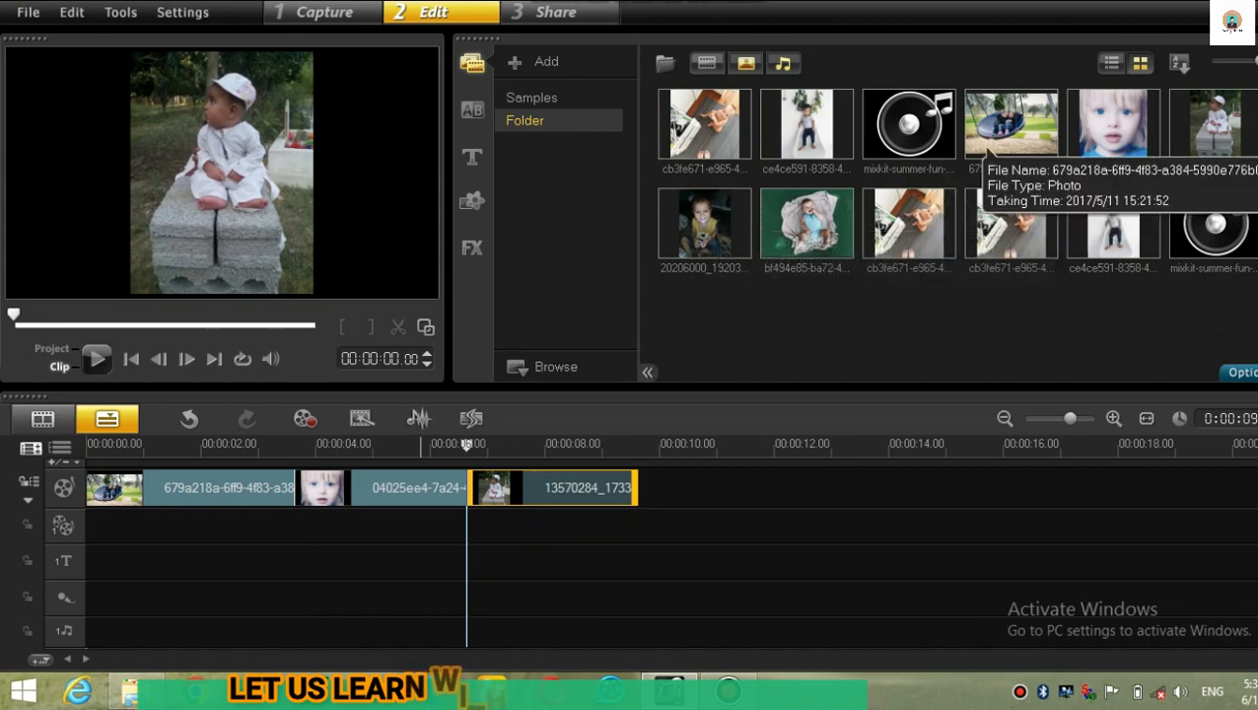
Insert a second copy of the swing photo directly after the first clip and shorten it to about 00:00:02.23.
drag(986, 150, 329, 499)
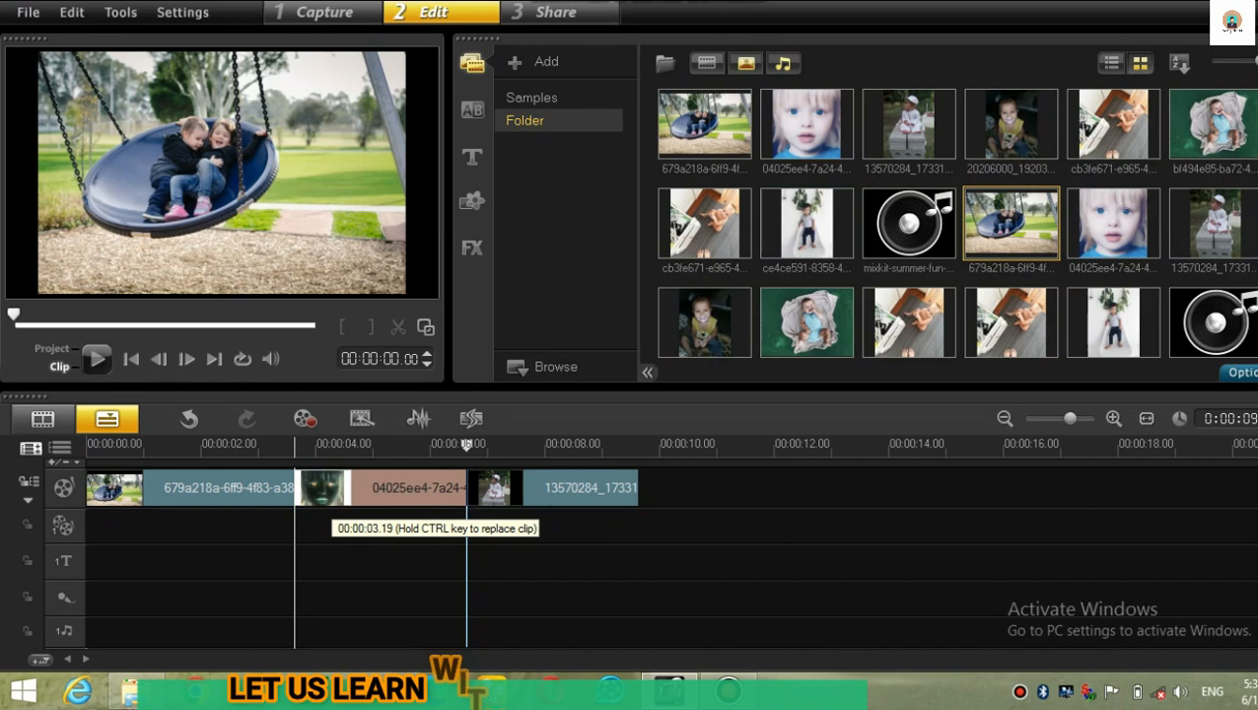
drag(329, 499, 330, 499)
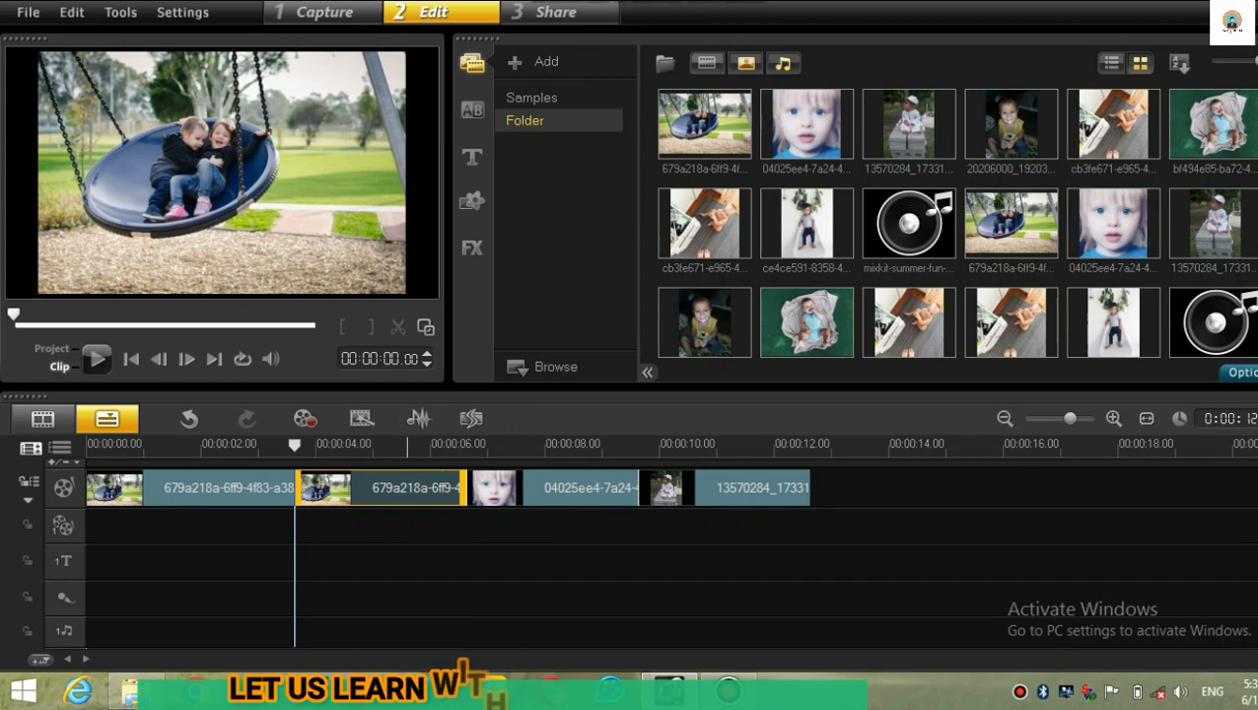
mouse_move(463, 488)
mouse_down()
mouse_move(439, 488)
mouse_move(451, 488)
mouse_up()
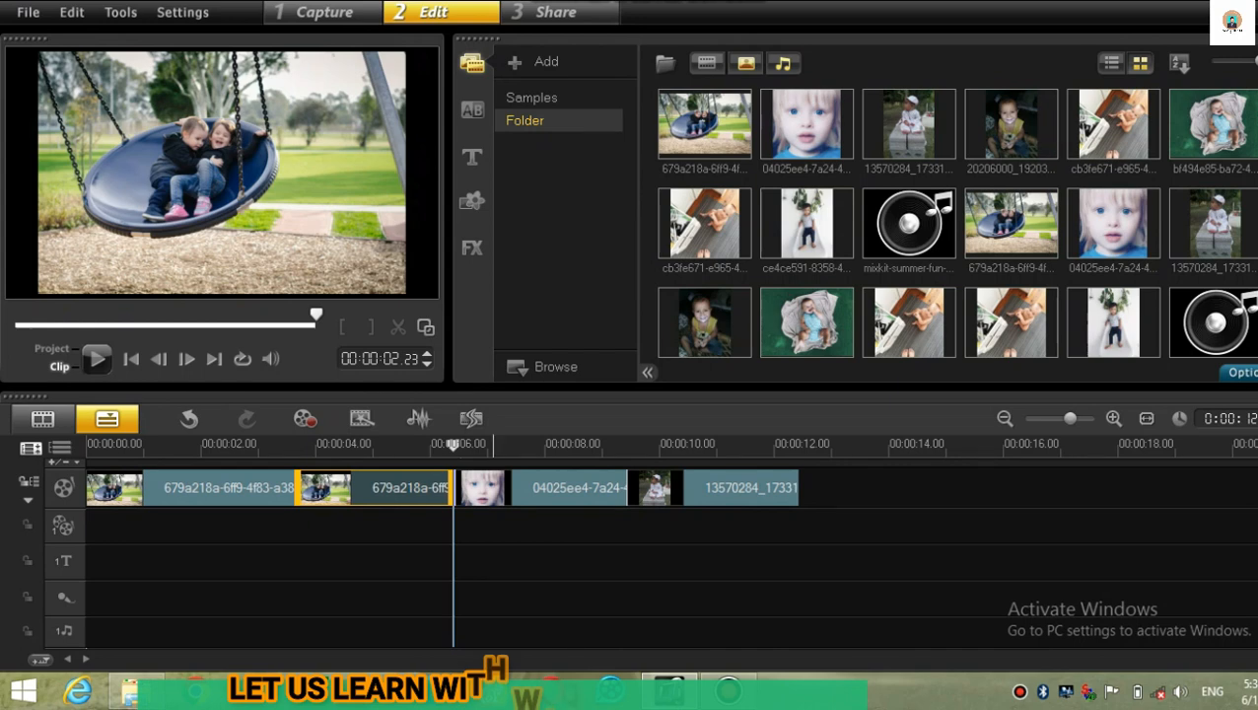
Append the 20206000 photo and another copy of the 13570284 photo to the end of the video track.
drag(1010, 126, 849, 497)
click(1212, 127)
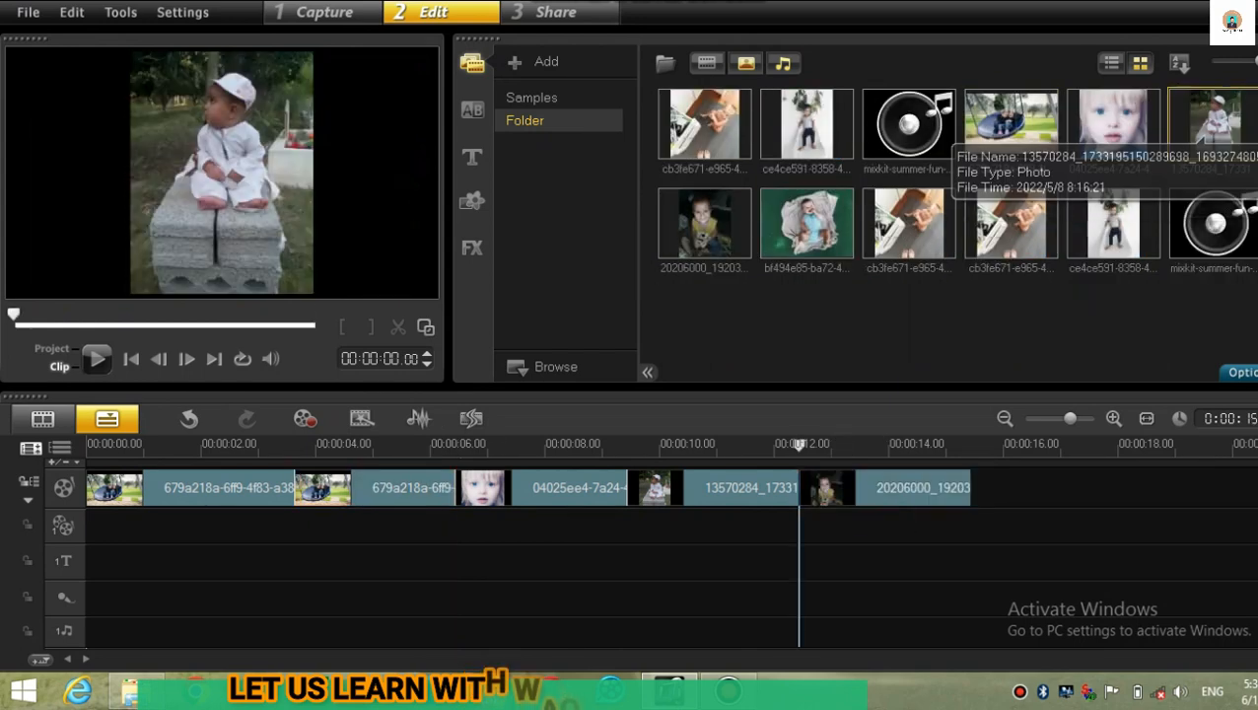
drag(1212, 126, 998, 498)
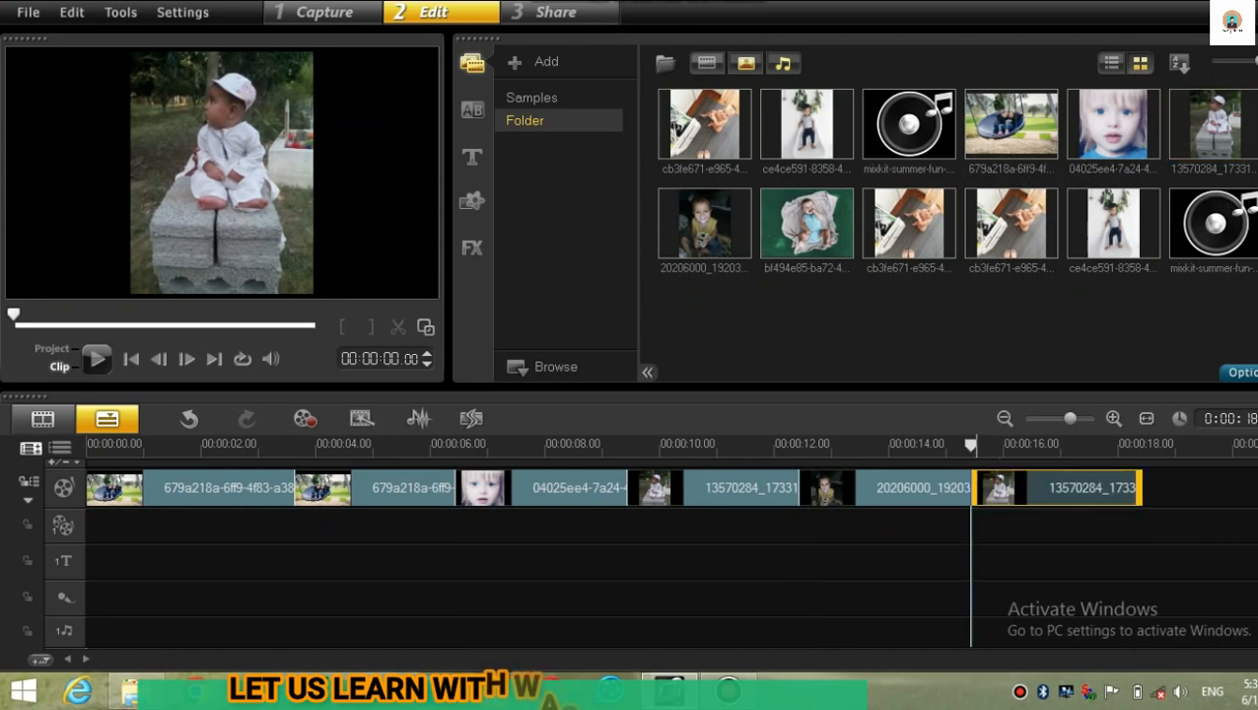
Play the project from the beginning to preview the photo sequence, pause it, and return the playhead to the start.
drag(971, 446, 87, 446)
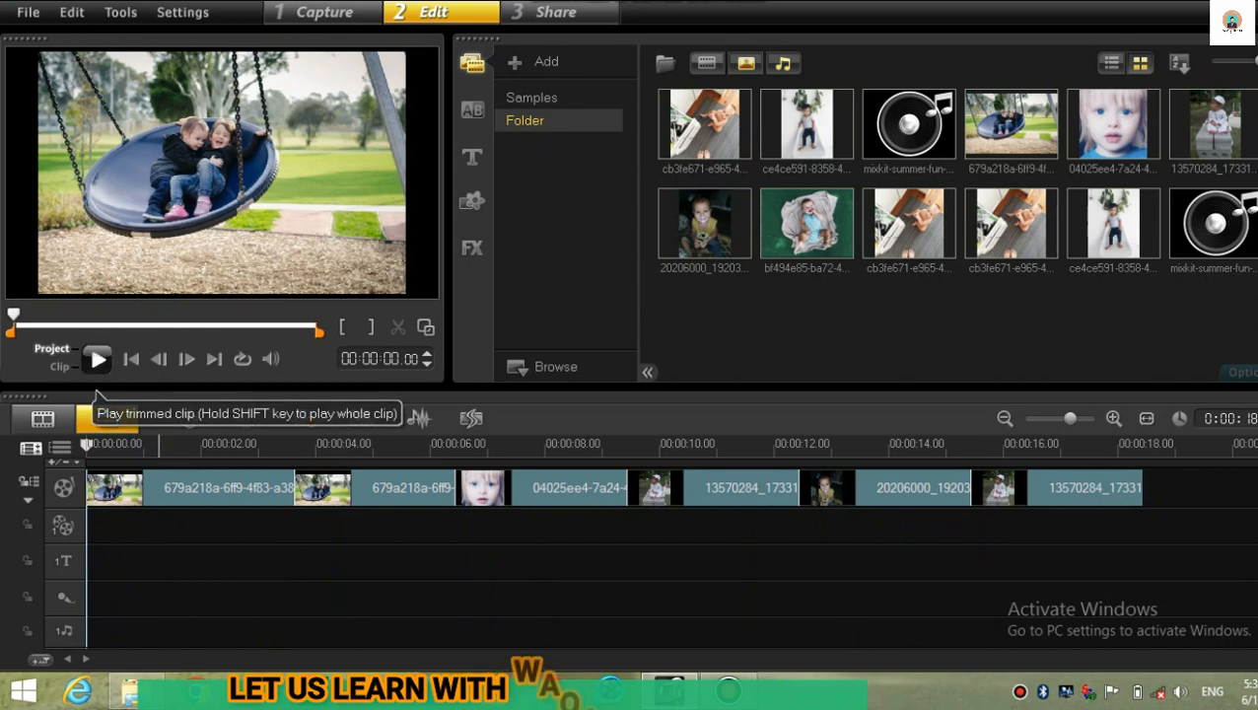
click(97, 359)
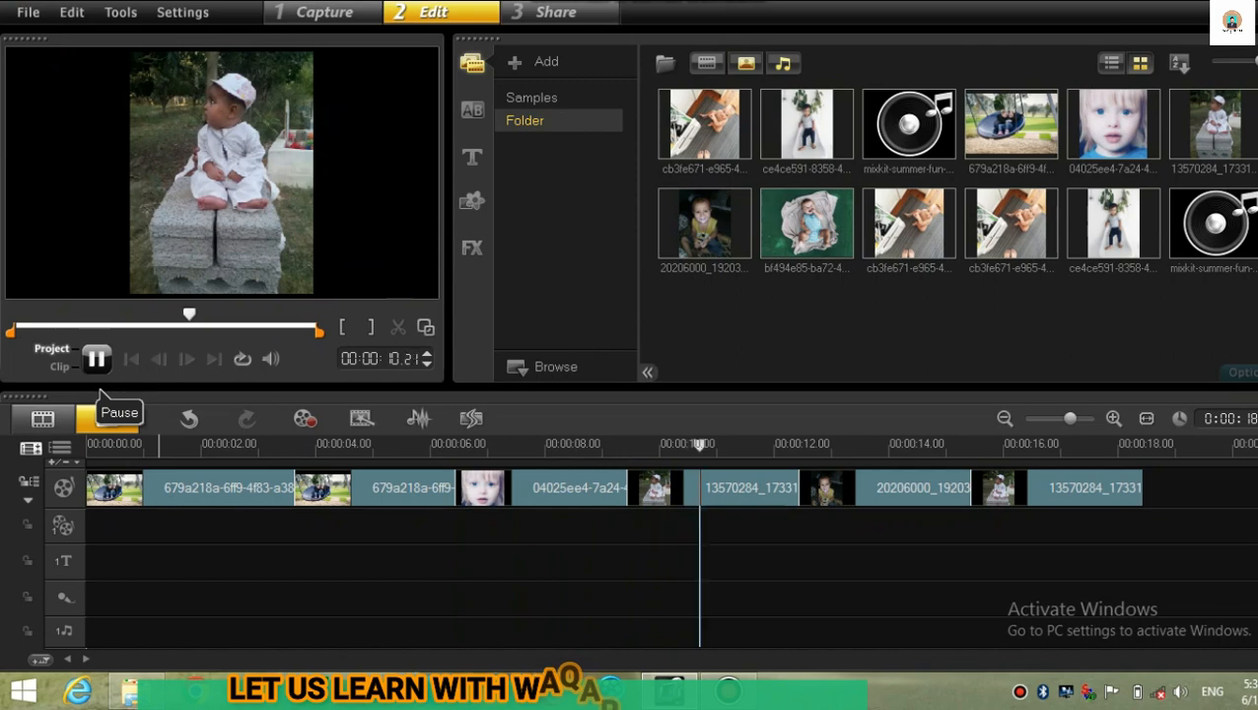
click(96, 359)
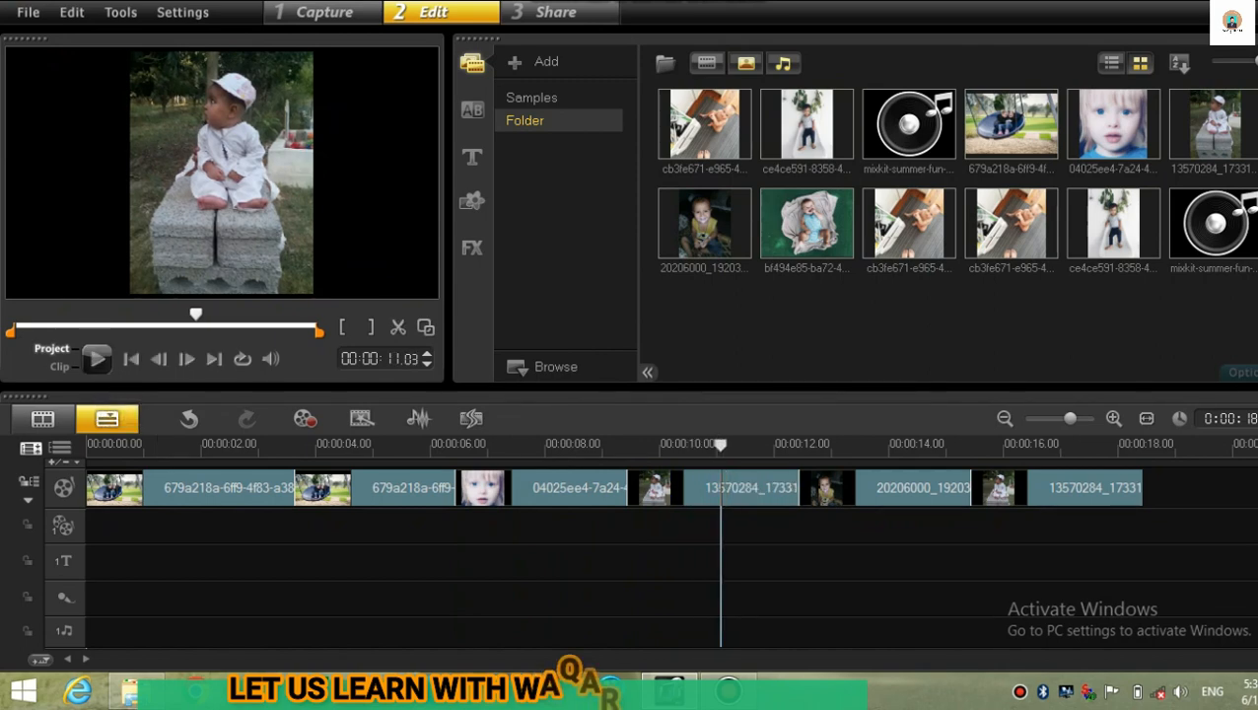
click(576, 483)
key(Home)
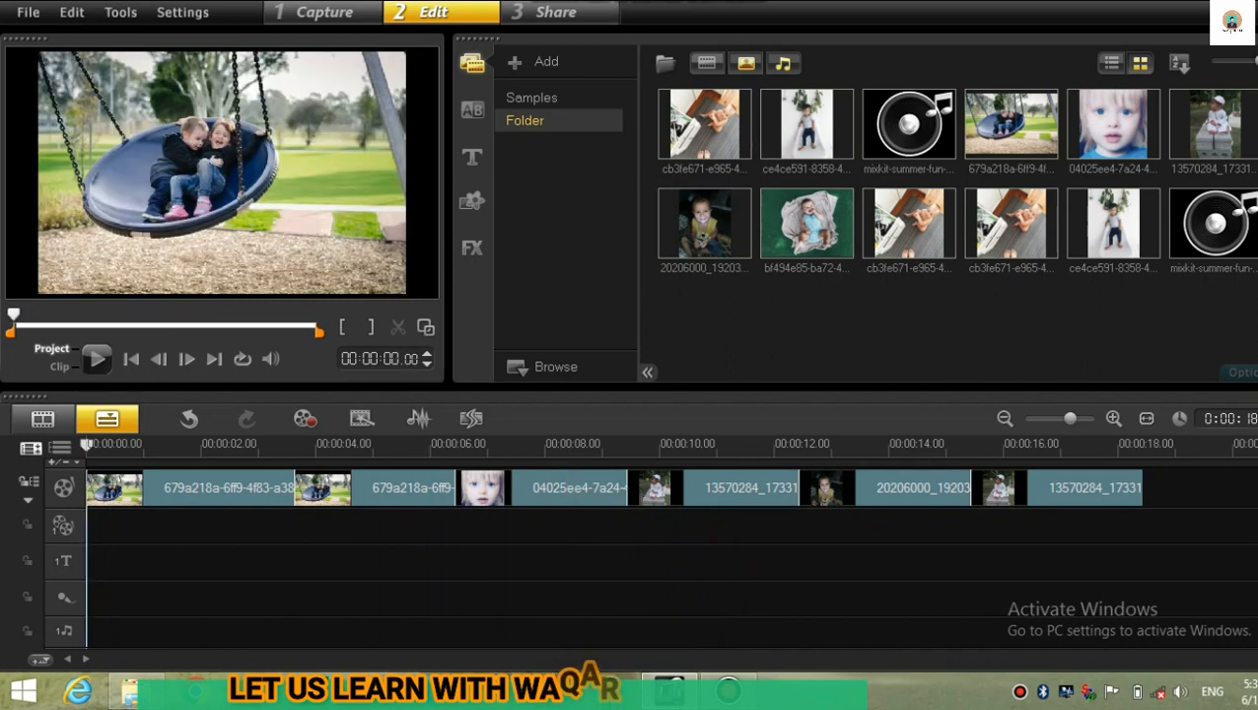
Insert the Side transition from the My Favorites transitions between the first two swing clips on the video track.
click(181, 487)
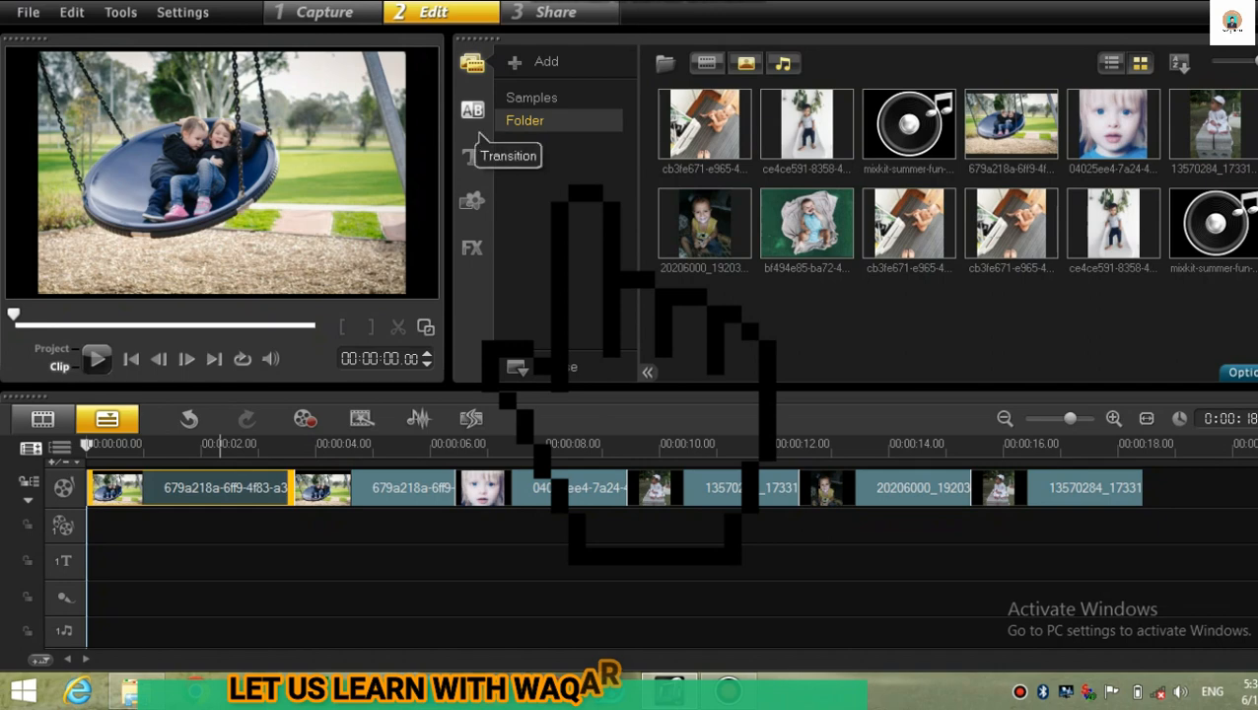
click(472, 110)
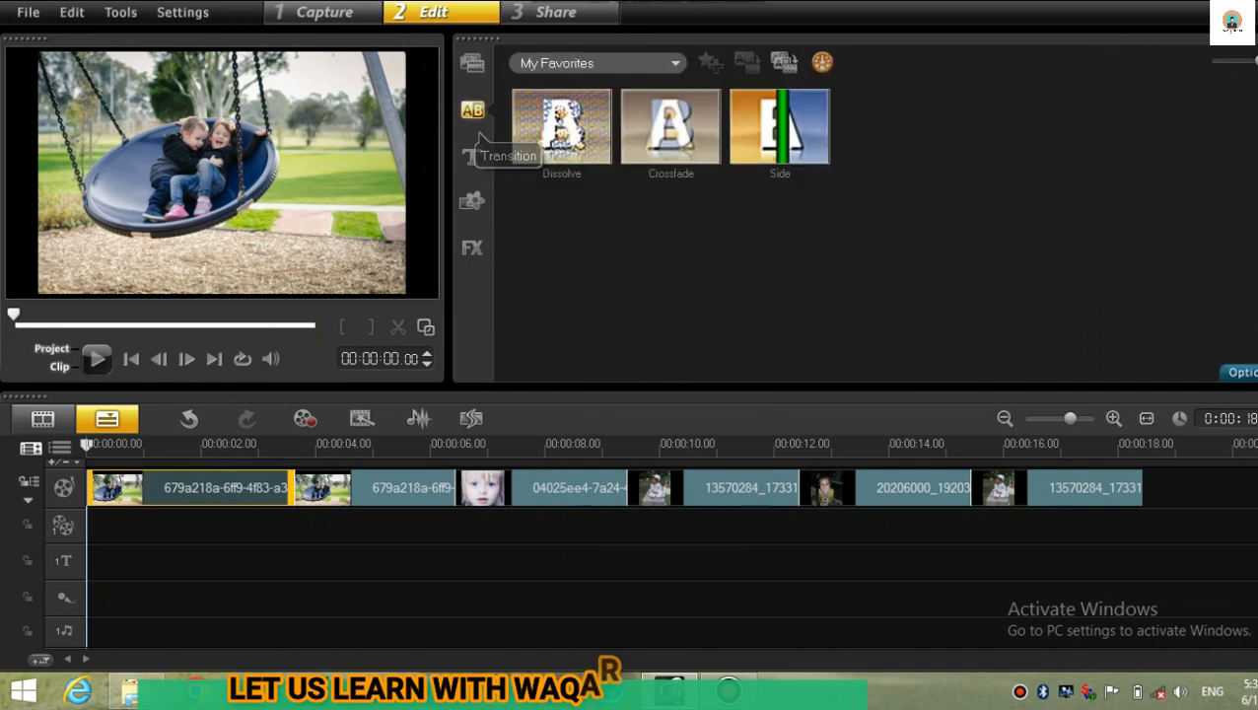
click(596, 63)
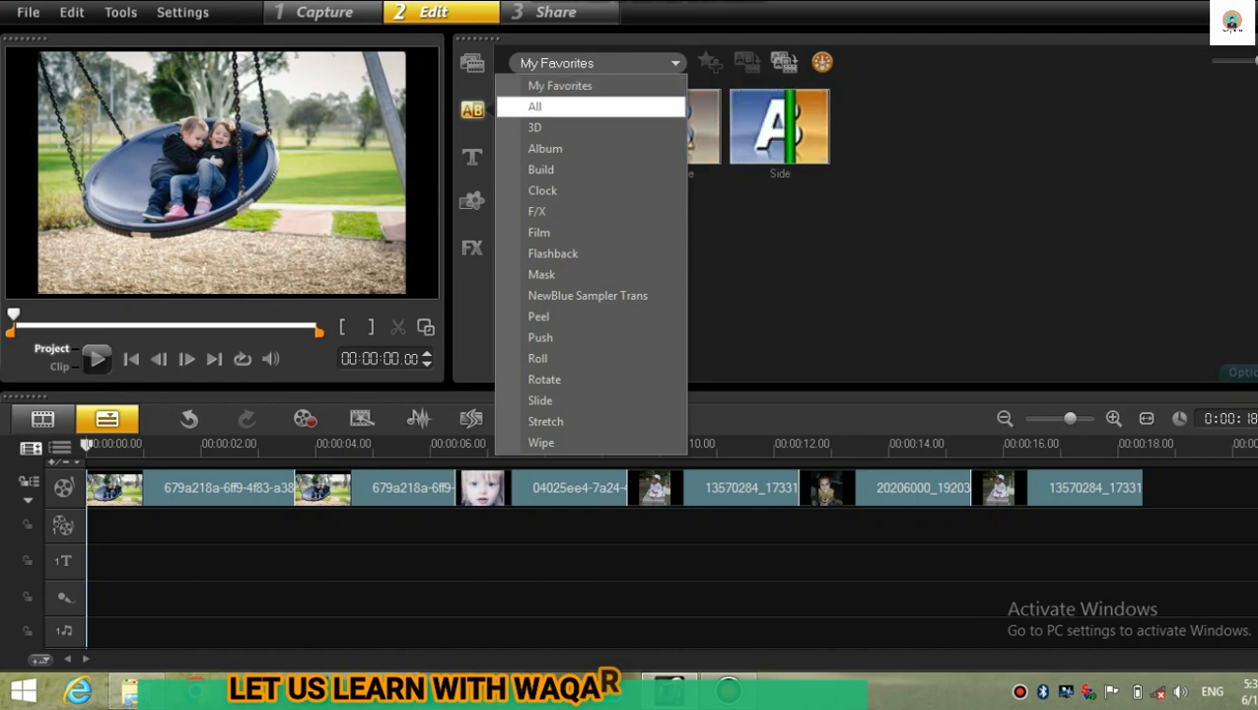
click(534, 106)
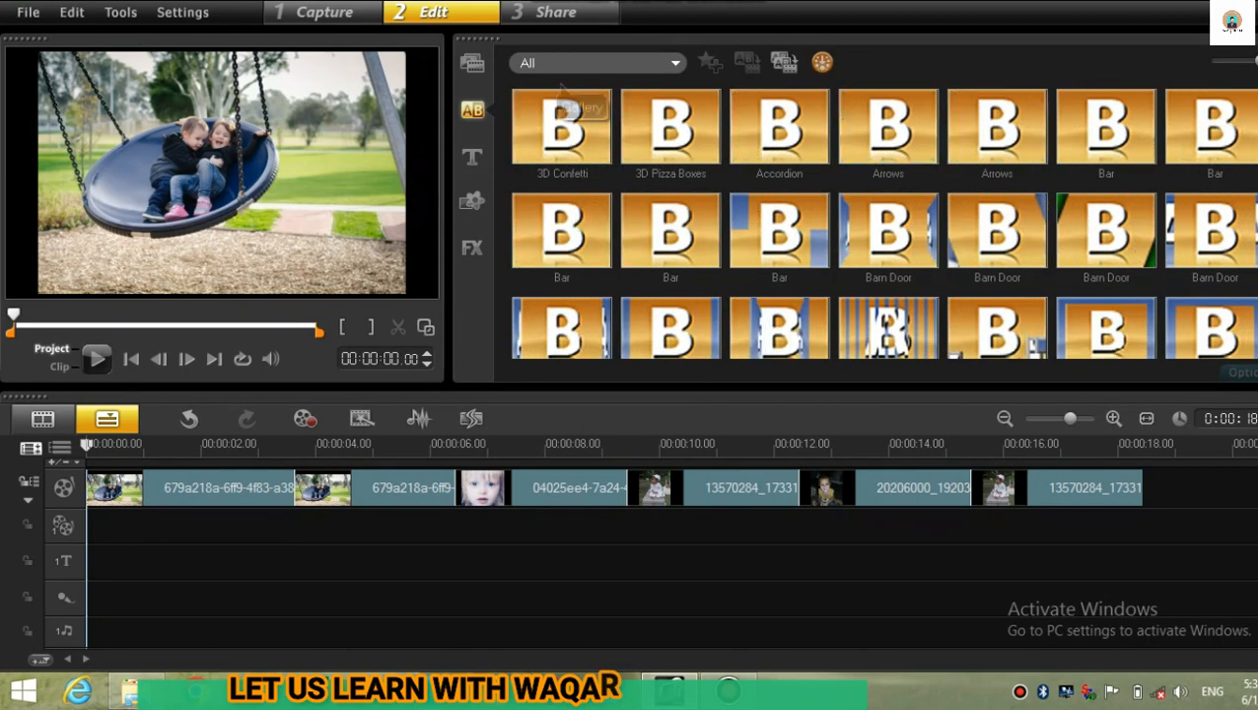
click(592, 62)
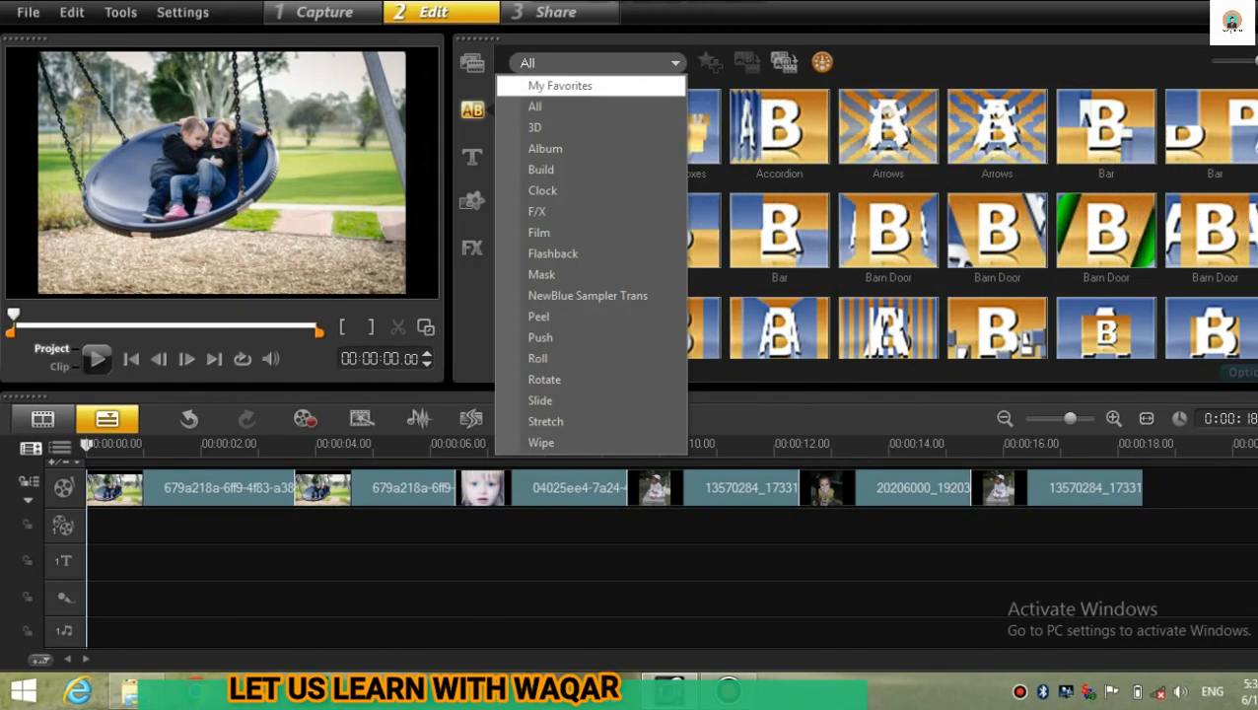
click(560, 86)
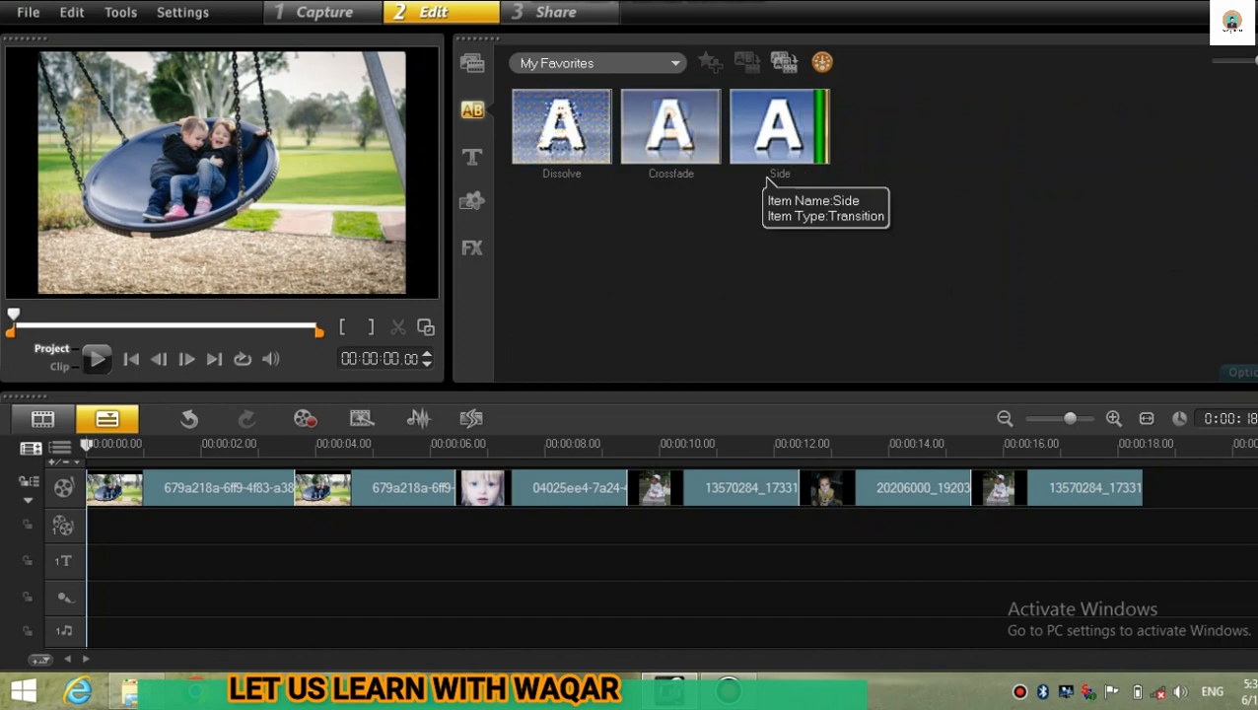
click(767, 178)
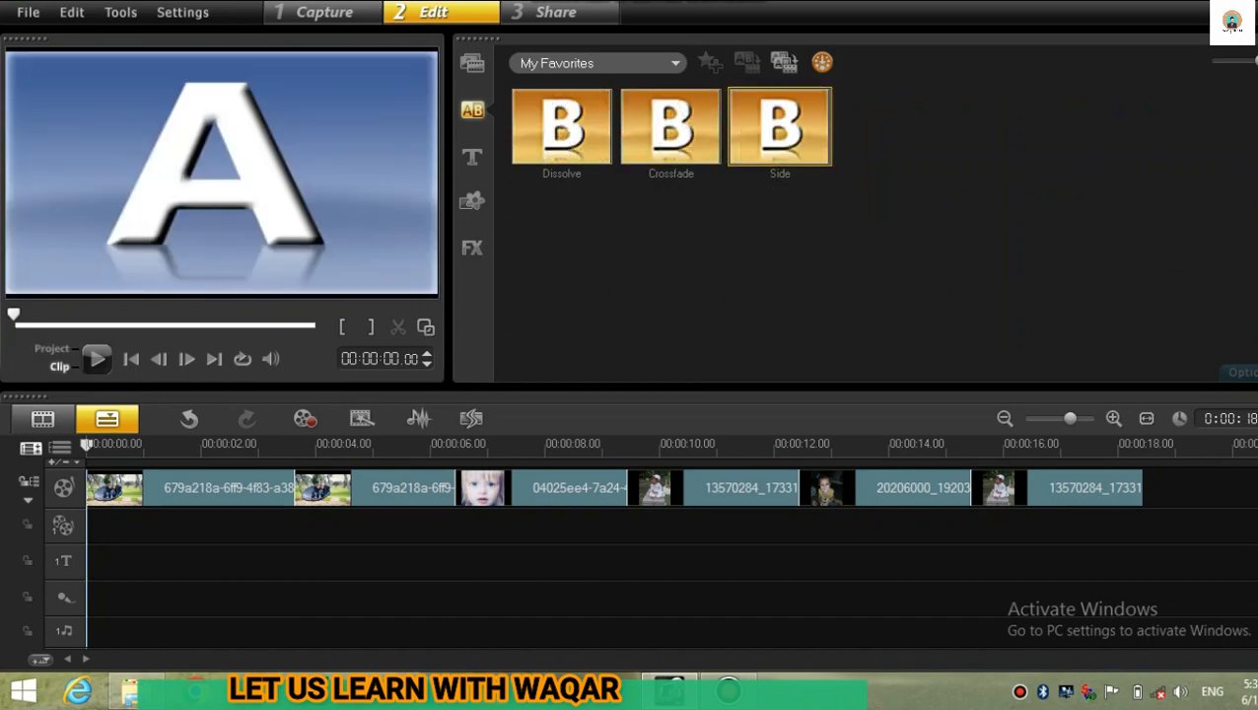
drag(779, 126, 278, 487)
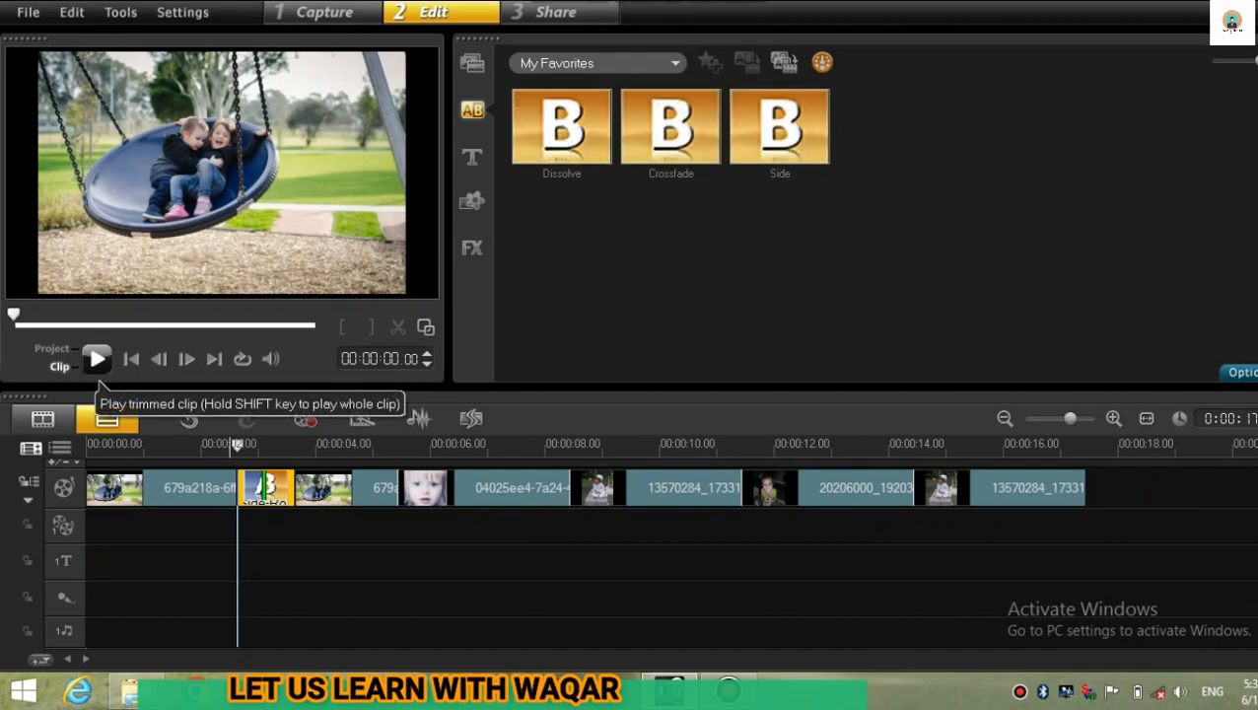
Play the Side transition clip to preview its effect between the two swing photos.
click(98, 375)
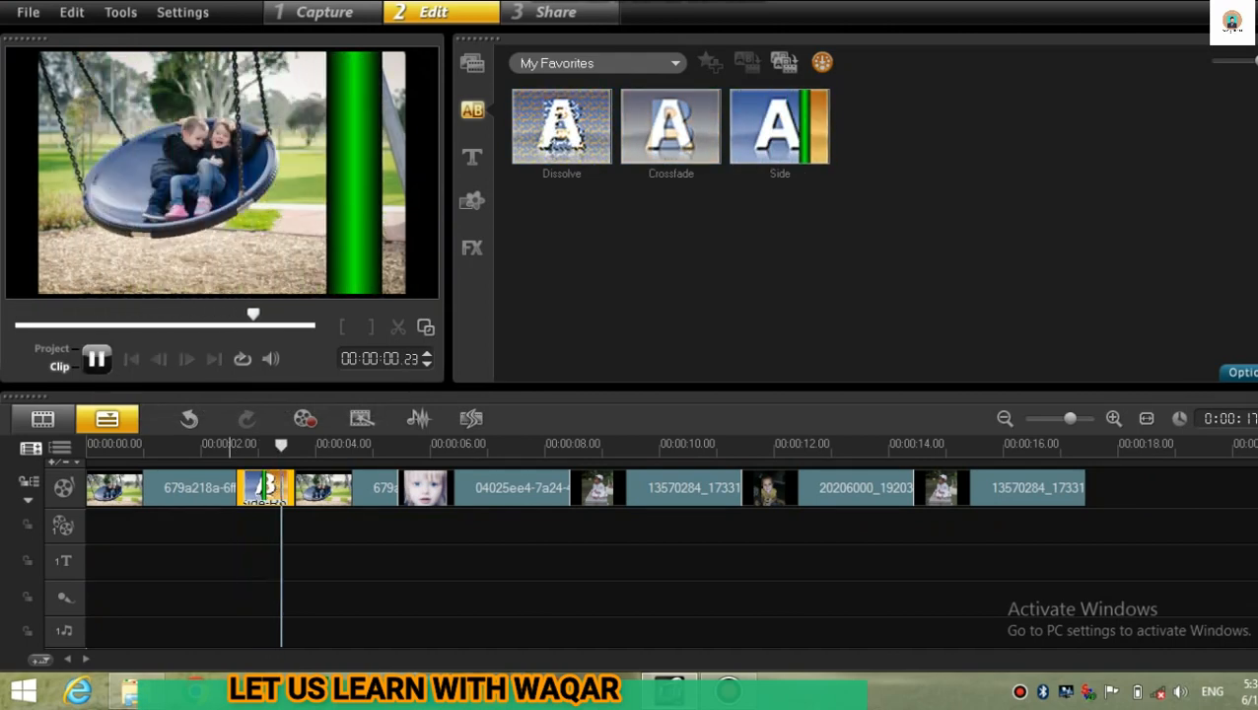
click(96, 367)
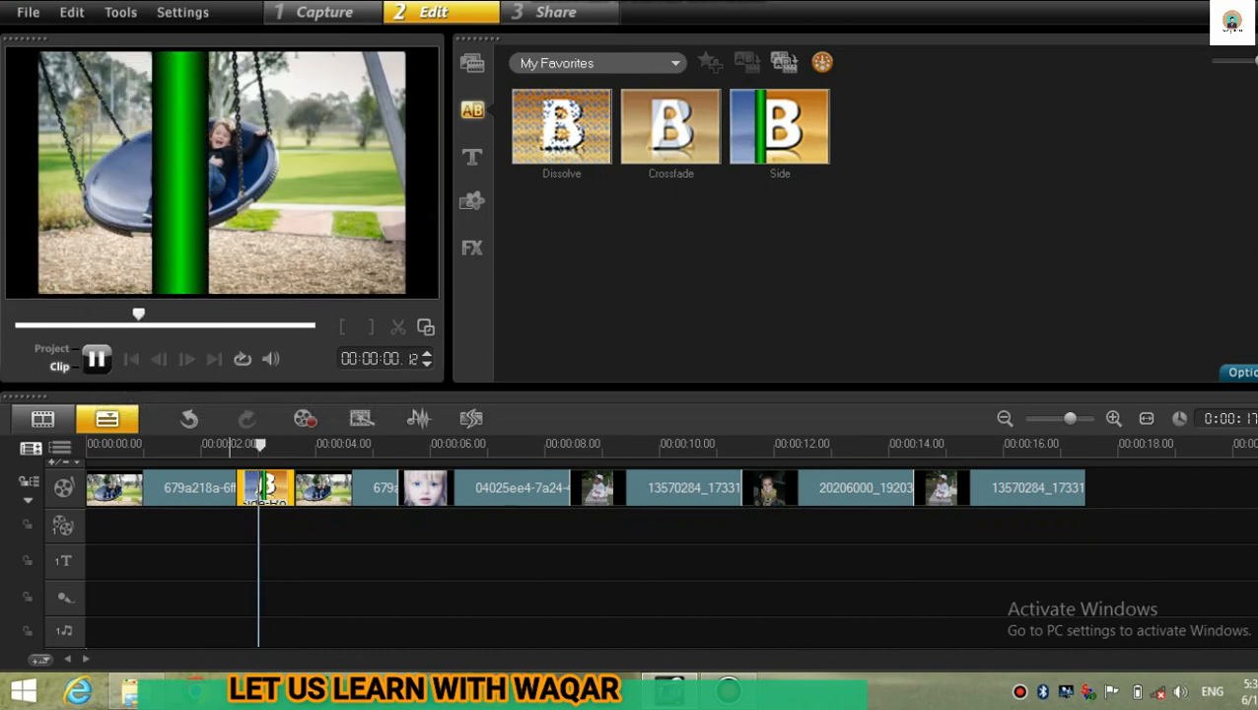
click(97, 361)
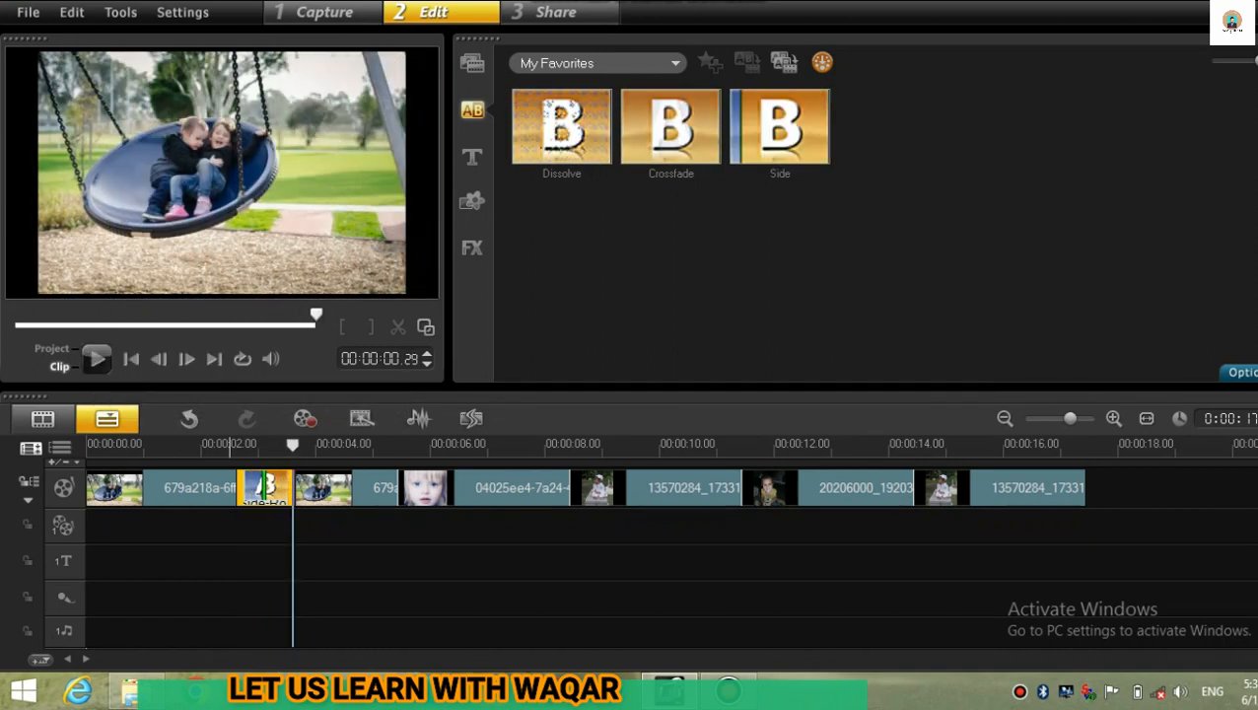
Show all transitions and replace the Side transition between the two swing clips with the 3D Barn Door transition.
click(596, 63)
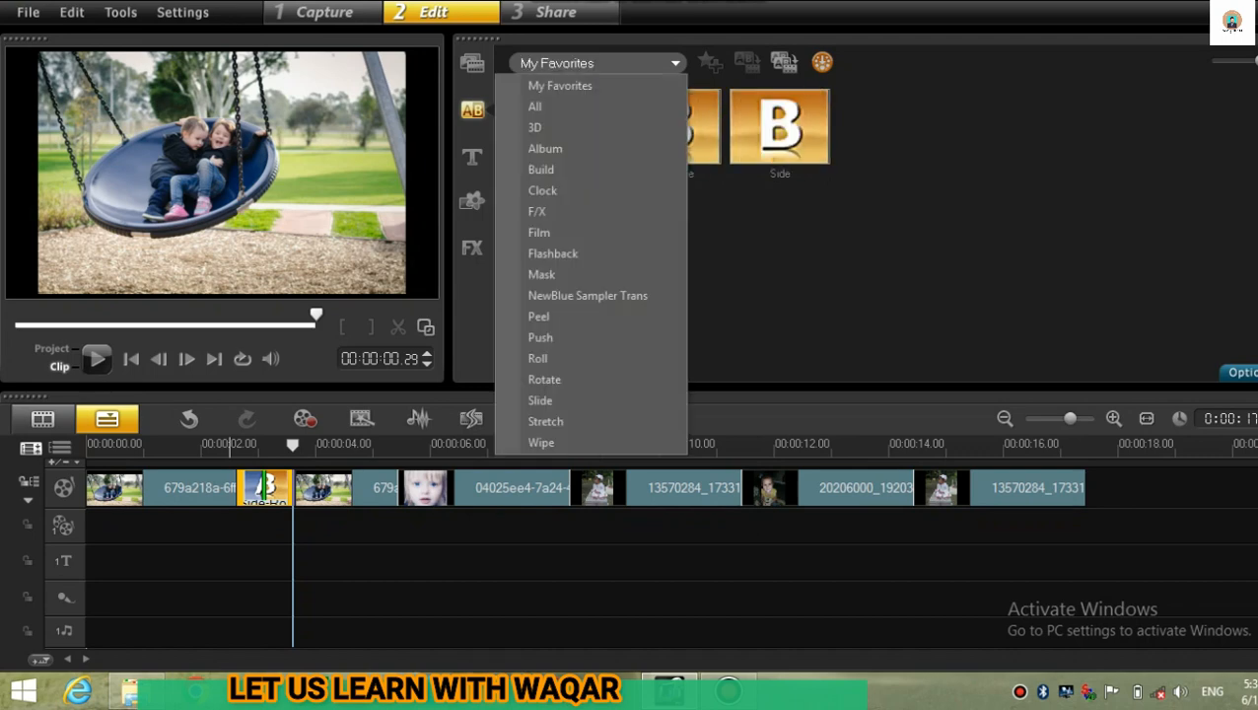
click(552, 107)
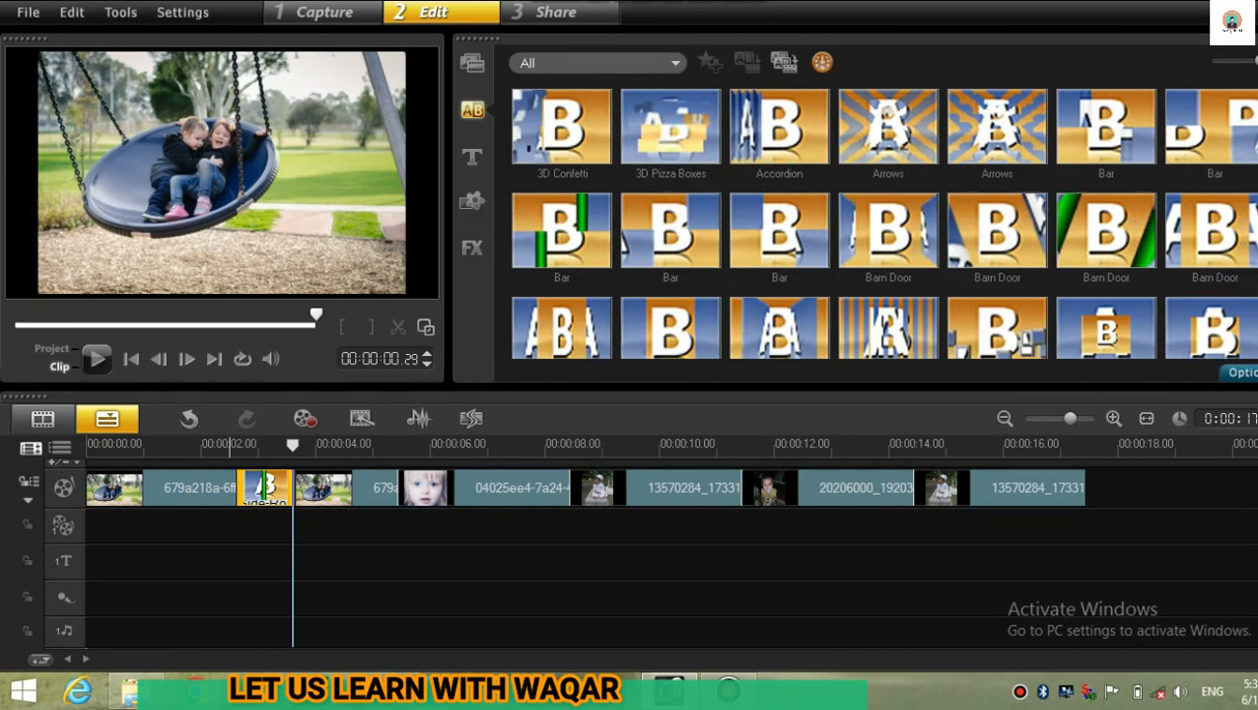
click(897, 240)
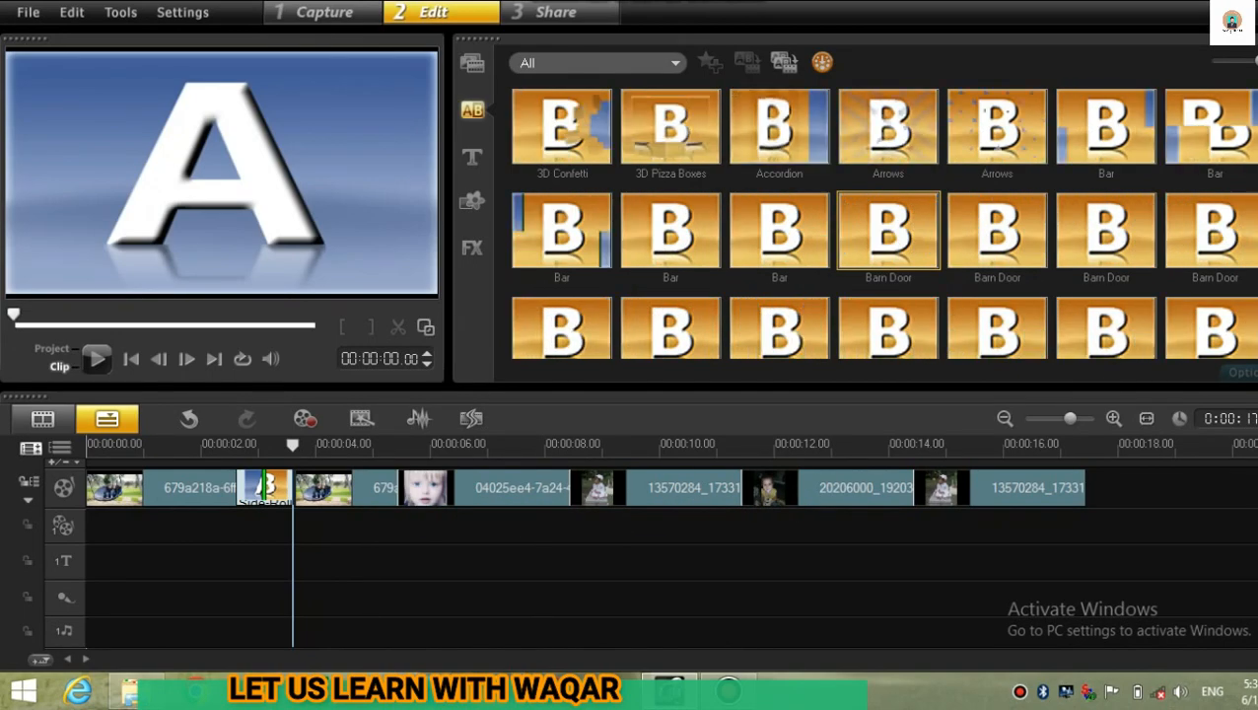
click(266, 487)
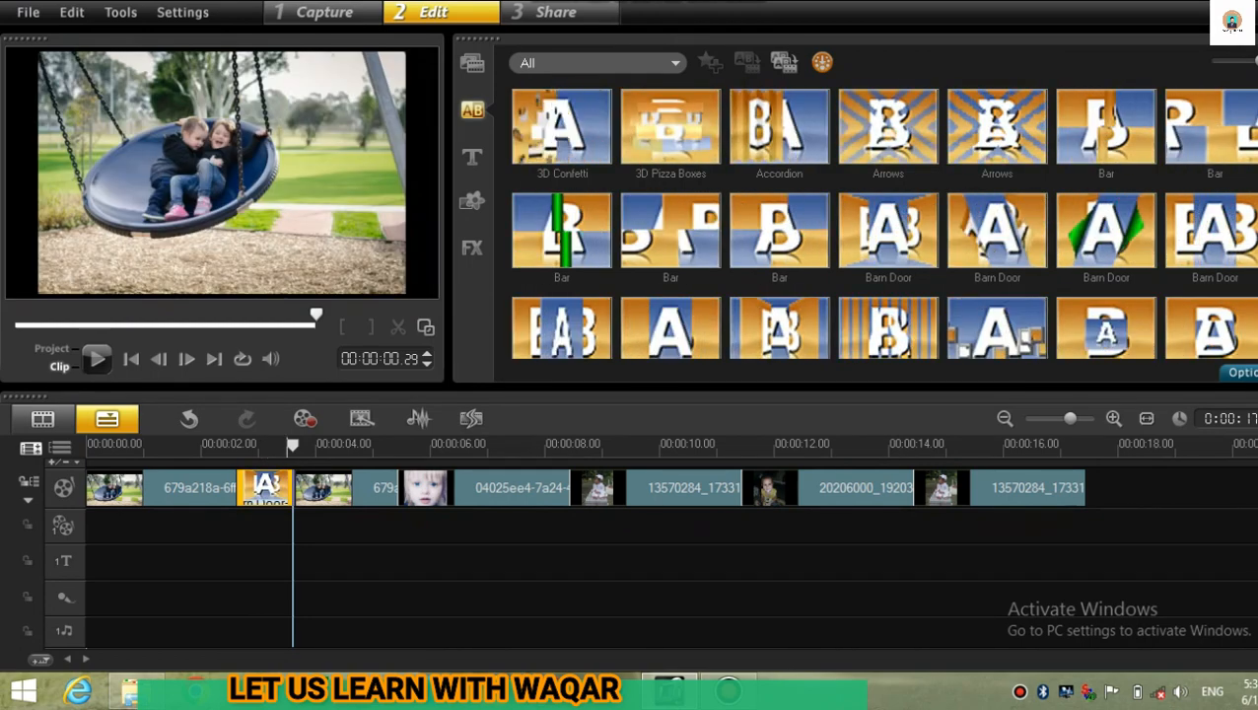
Preview the Barn Door transition by playing the project from just before it, and display the transition's options.
click(289, 448)
drag(289, 447, 232, 447)
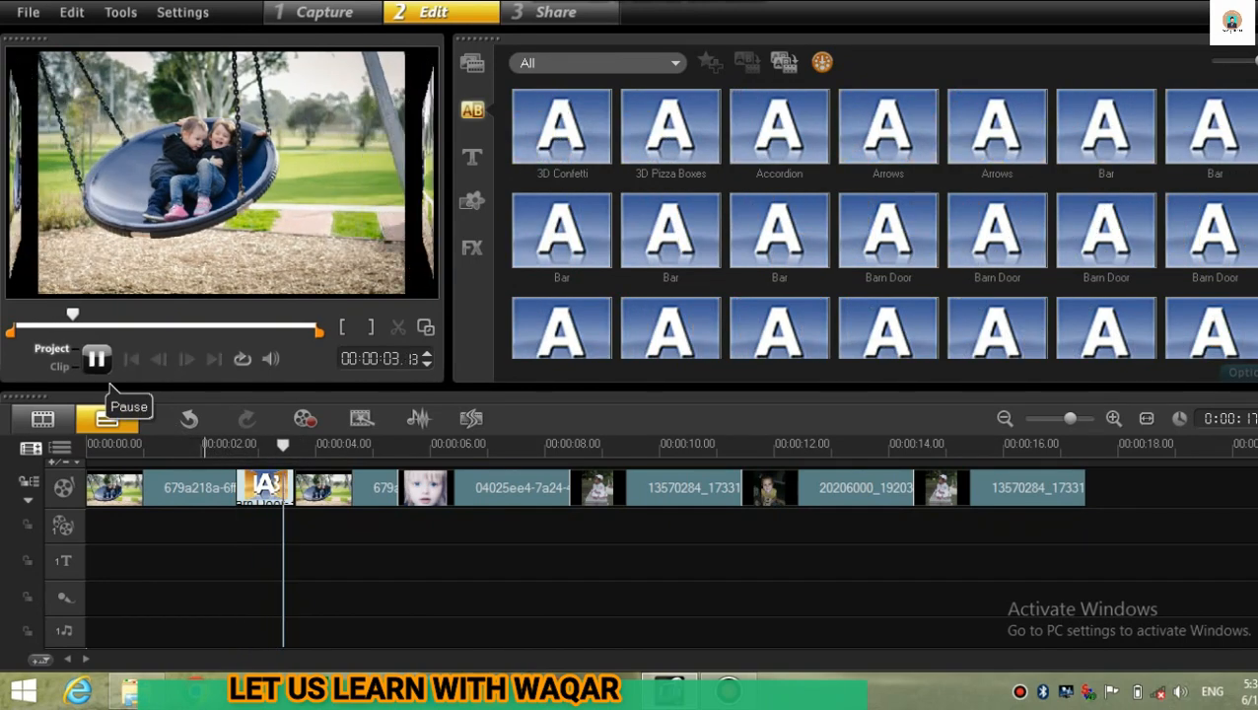
click(96, 359)
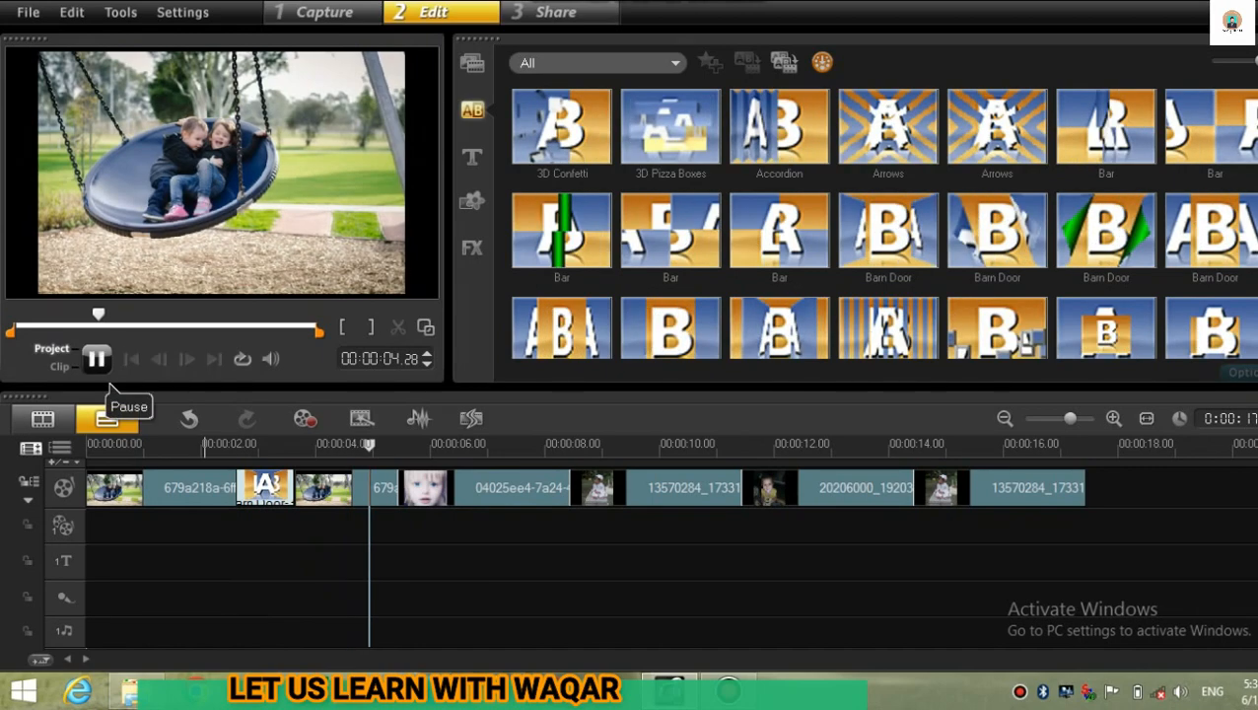
click(96, 359)
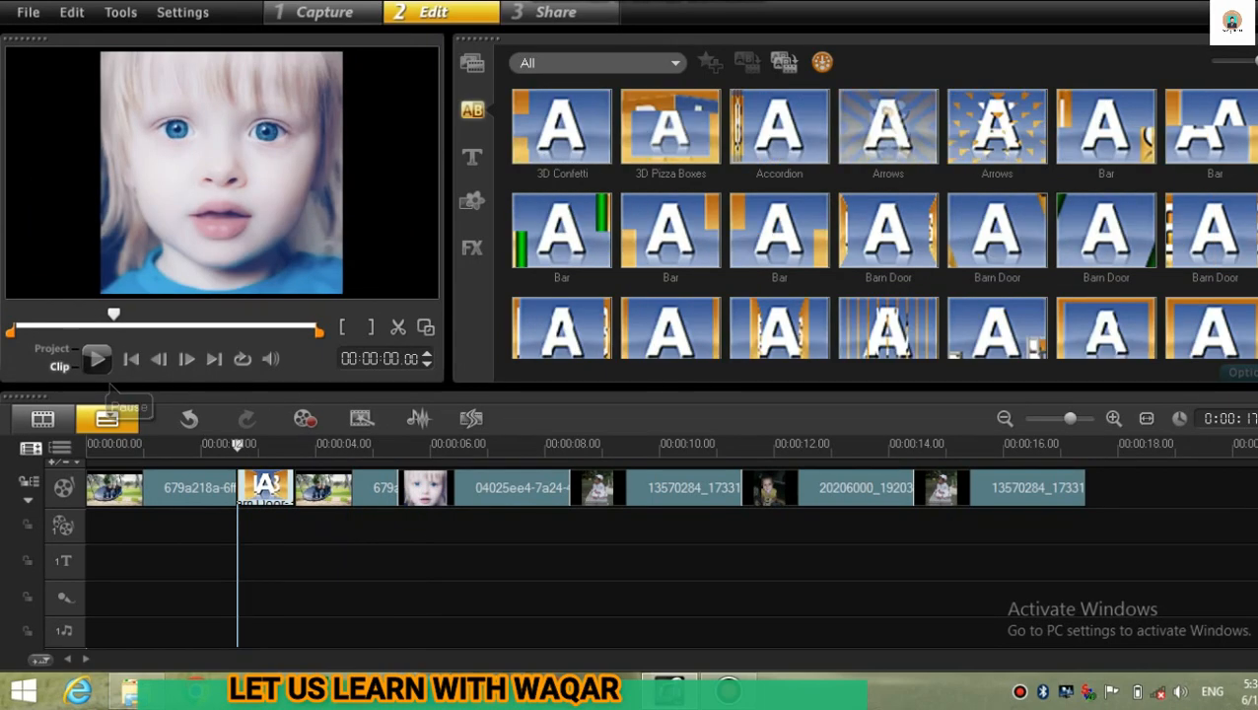
double_click(272, 488)
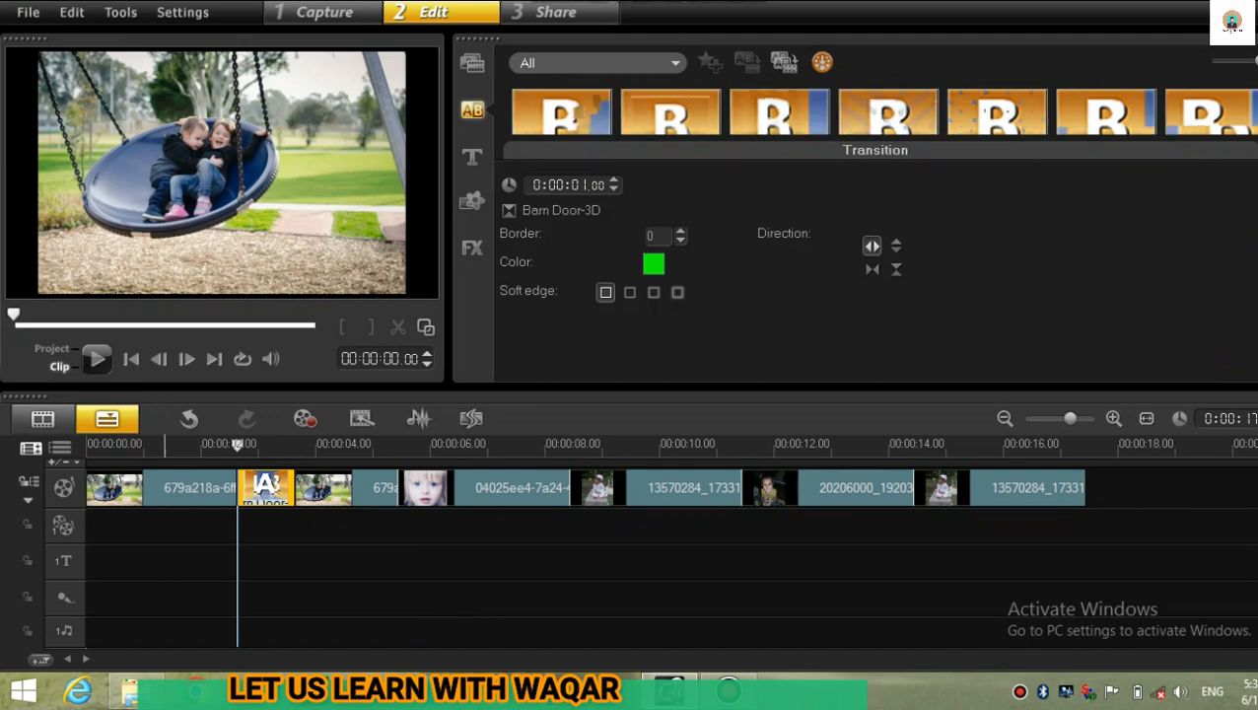
click(96, 358)
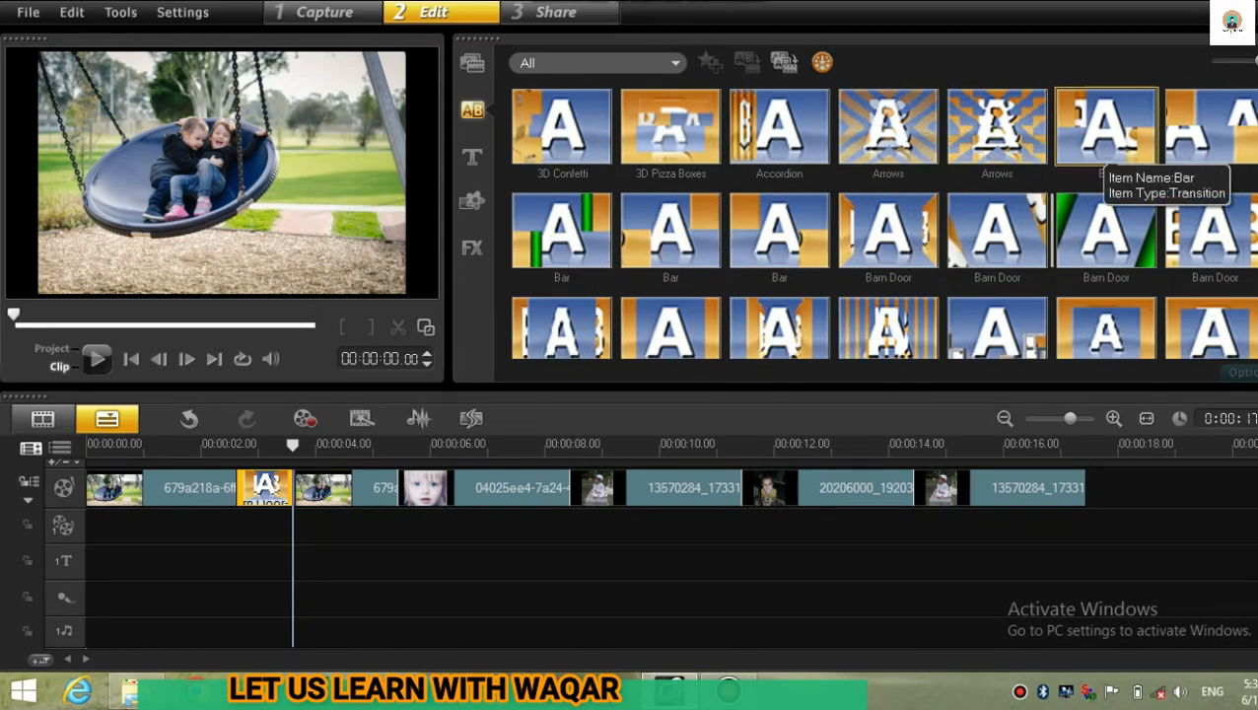
Add a Bar transition between the second swing clip and the close-up portrait, and a Barn Door transition after the portrait.
click(1106, 128)
drag(1106, 128, 426, 487)
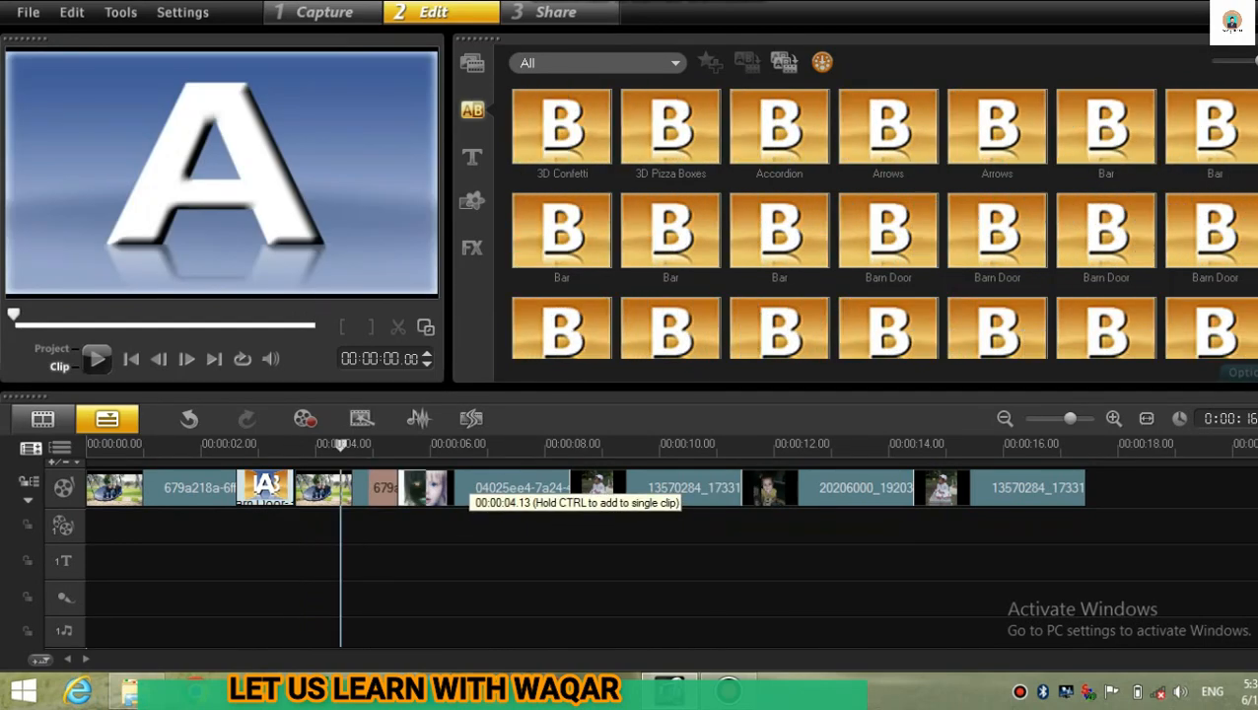
click(887, 231)
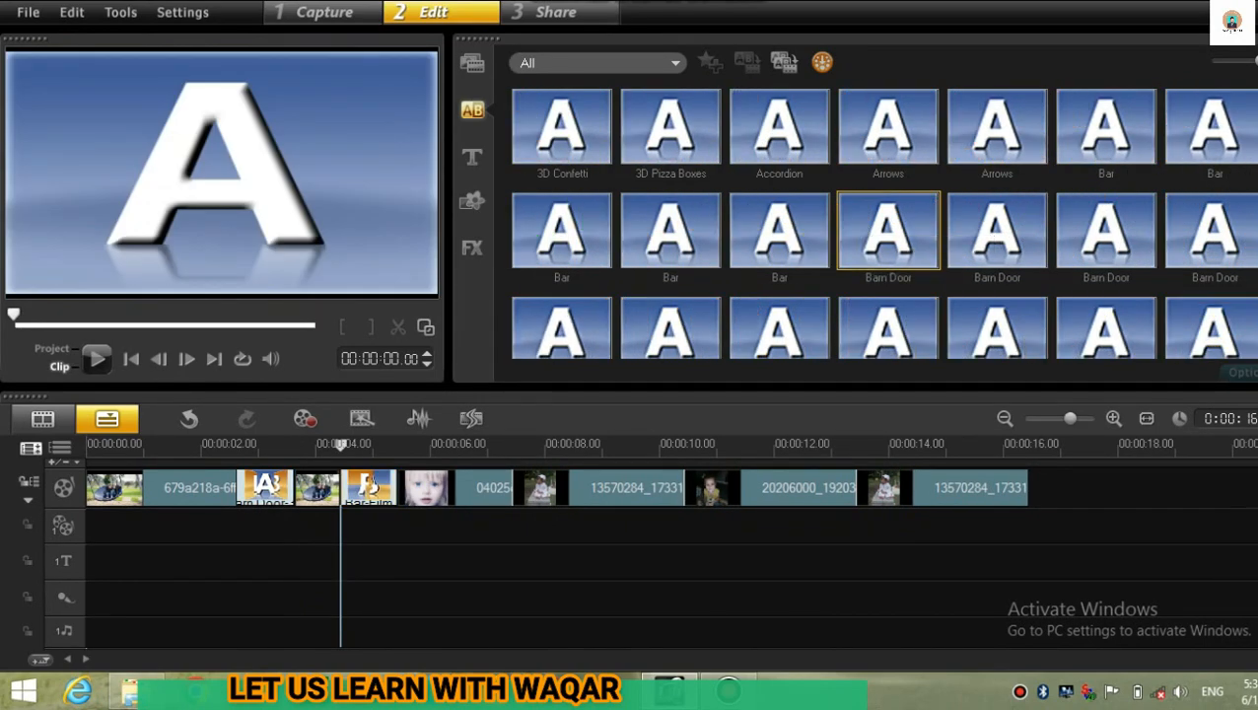
drag(887, 232, 552, 490)
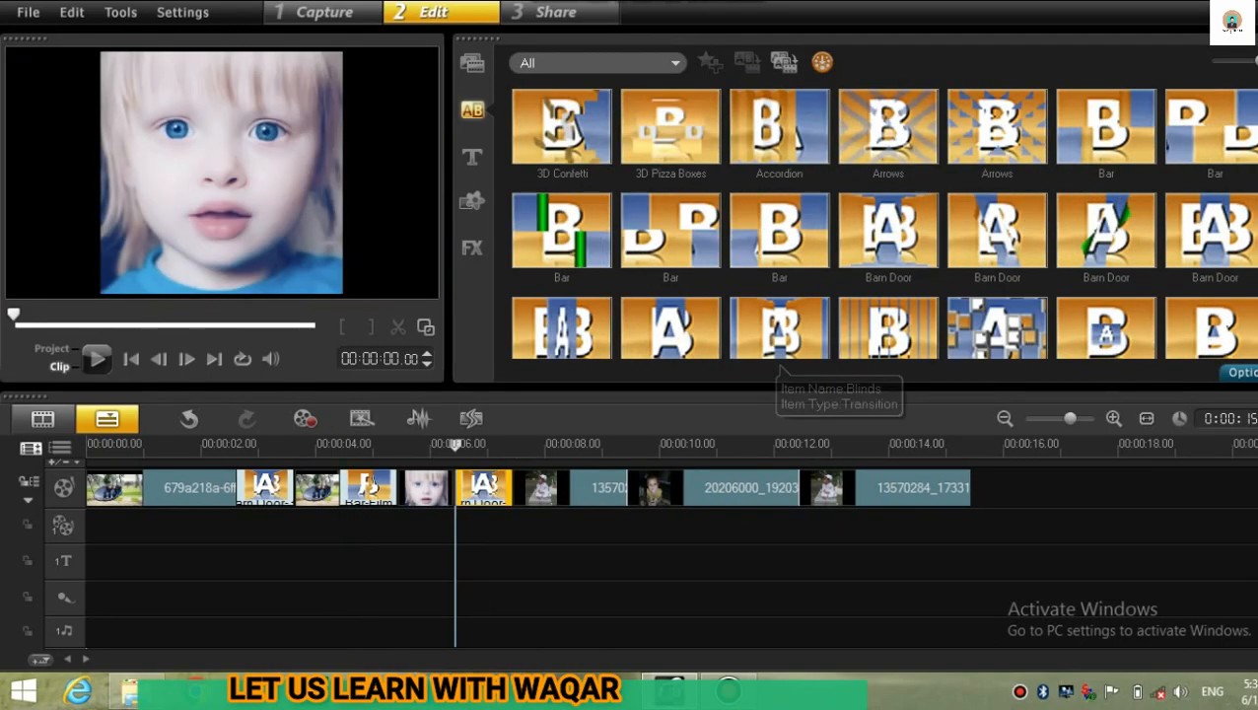
Add a Blinds transition before the 20206000 photo and a Barn Door transition between it and the last 13570284 photo.
drag(779, 366, 597, 487)
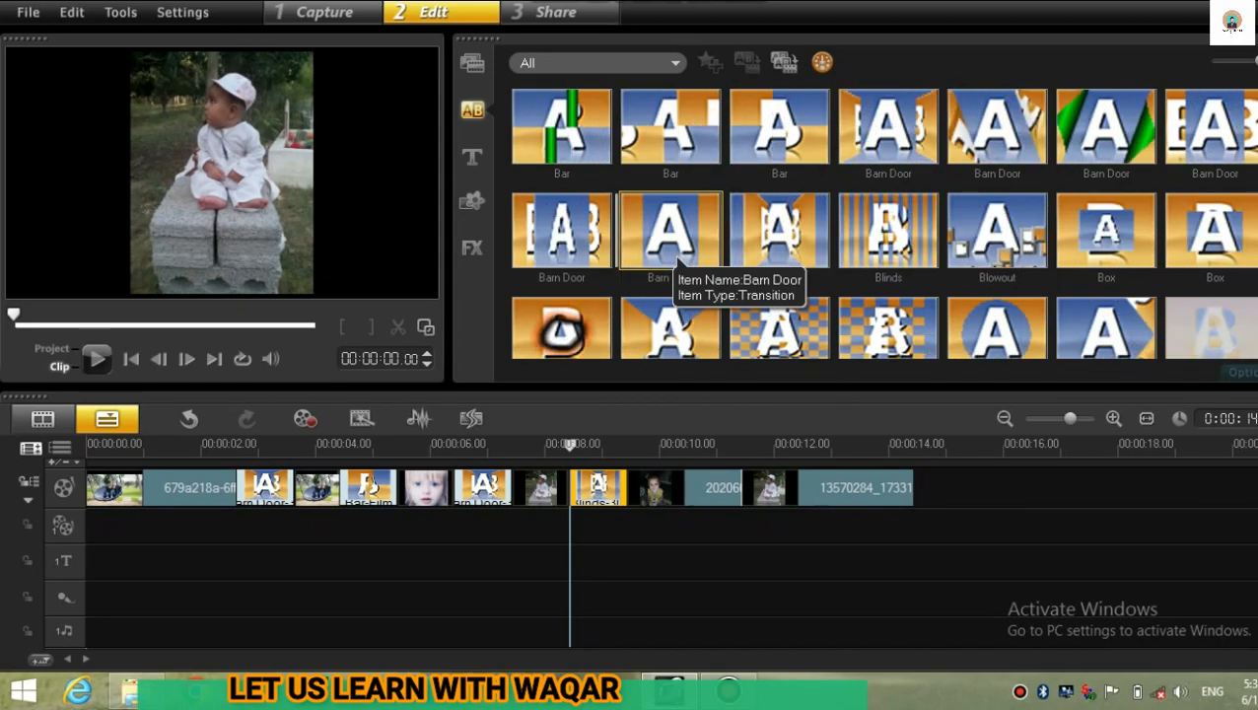
click(675, 264)
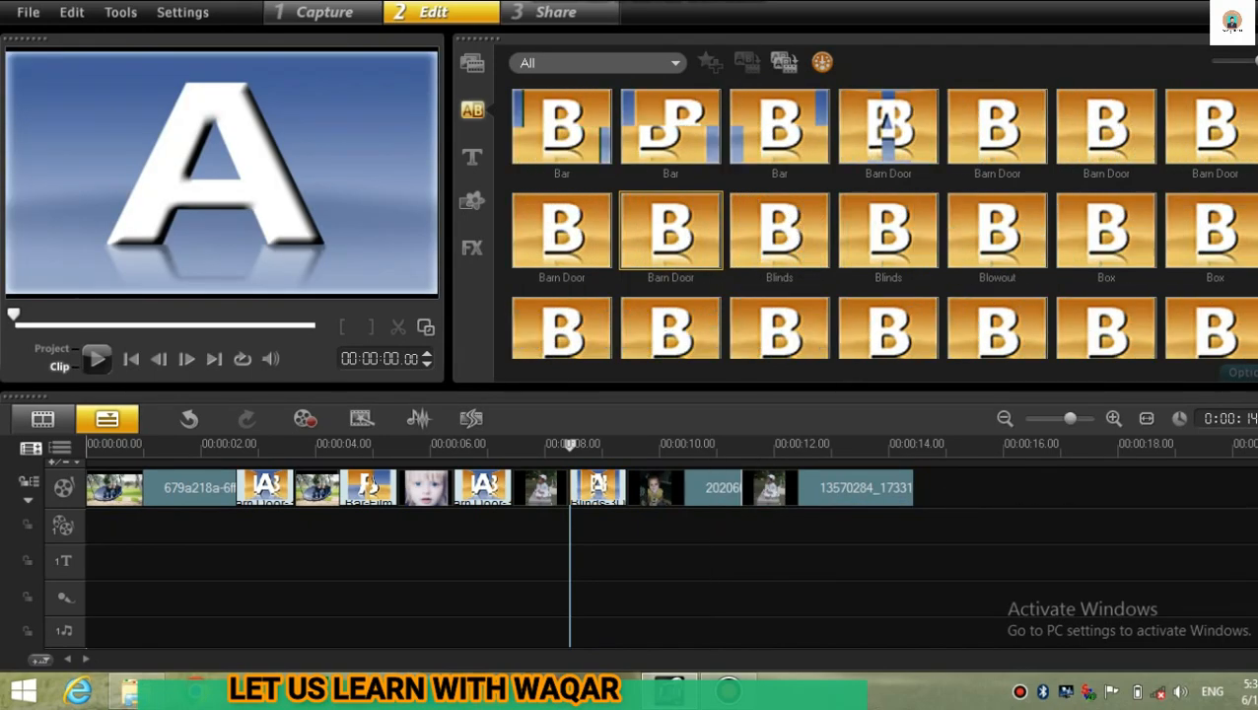
drag(674, 264, 712, 487)
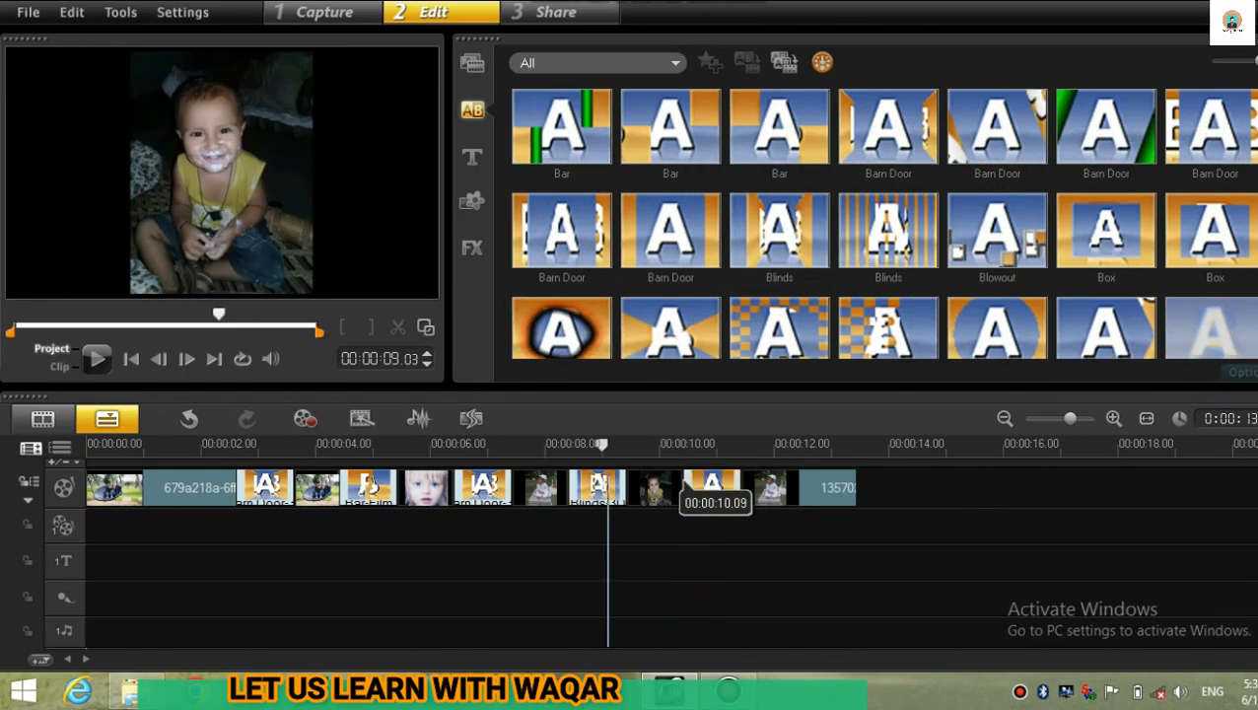
Play the project from the beginning to review all the transitions, and return the playhead to the start.
drag(601, 445, 87, 445)
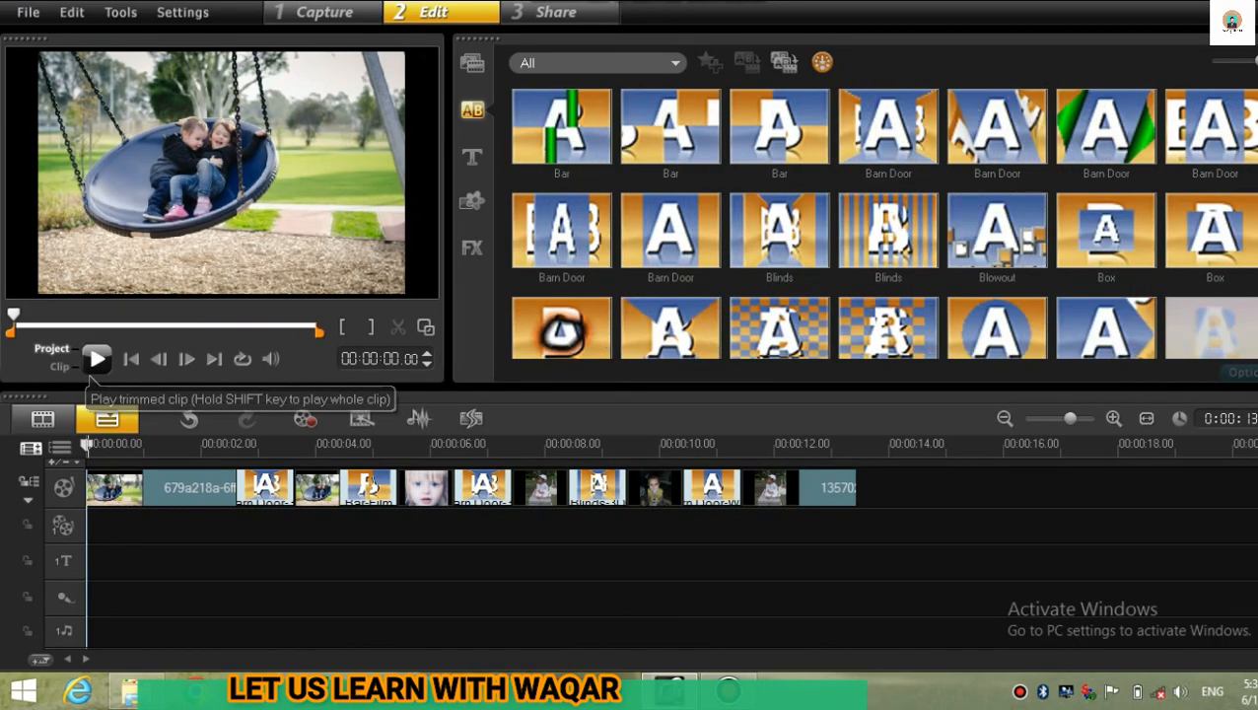
click(96, 359)
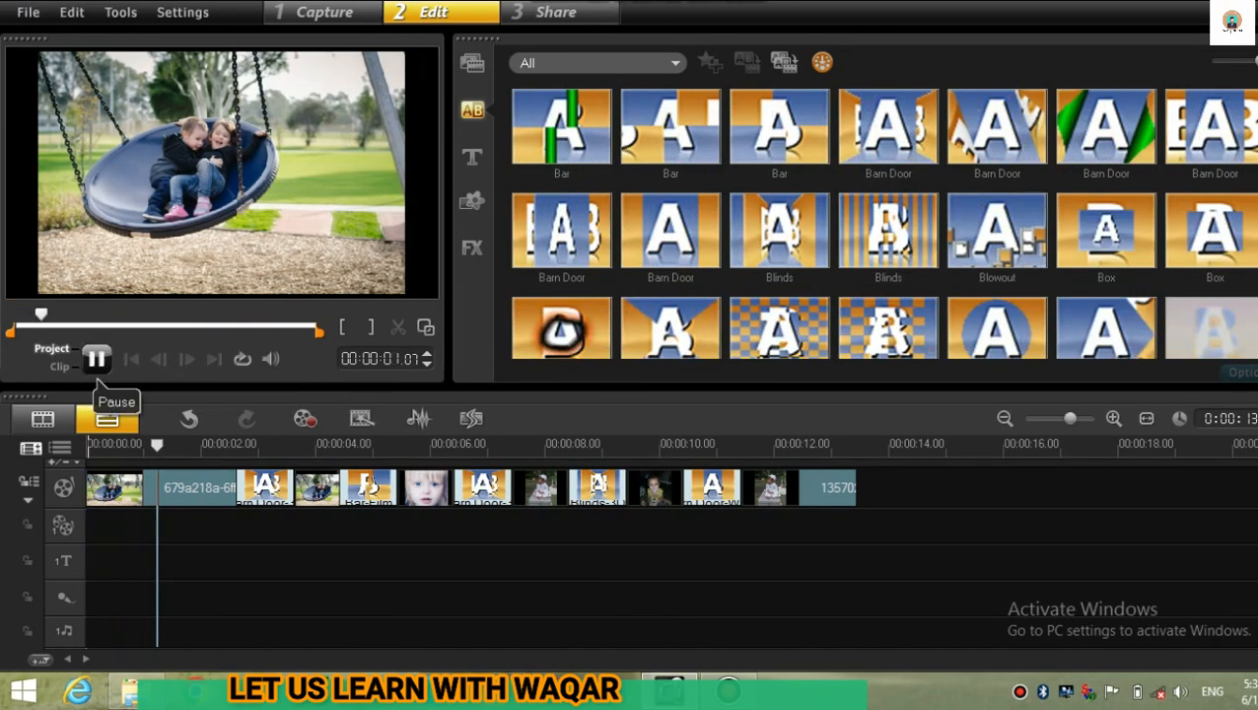
click(96, 372)
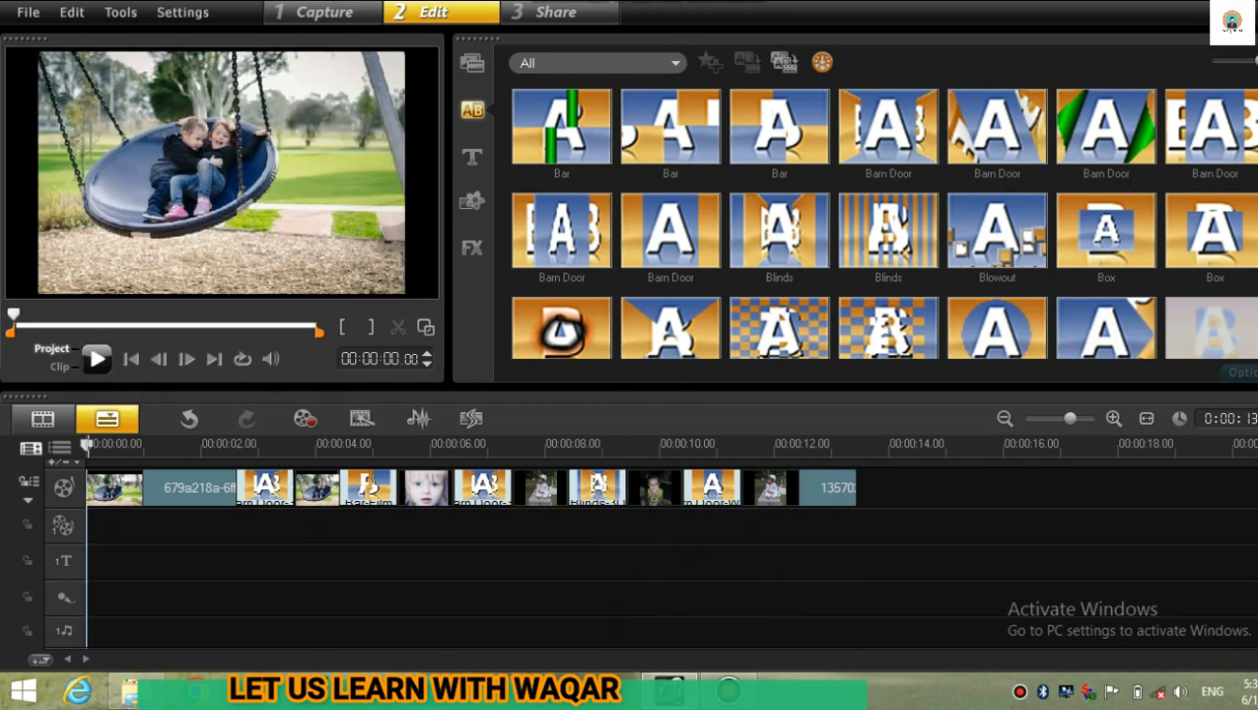
click(97, 359)
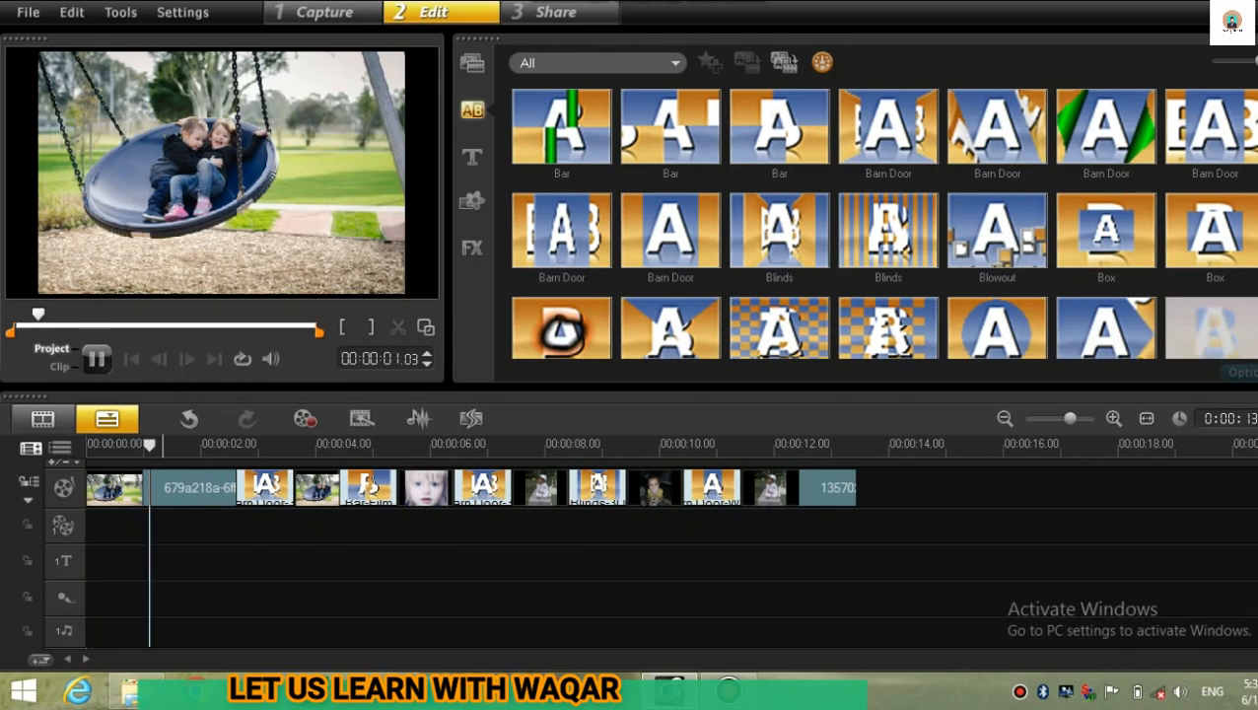
click(96, 359)
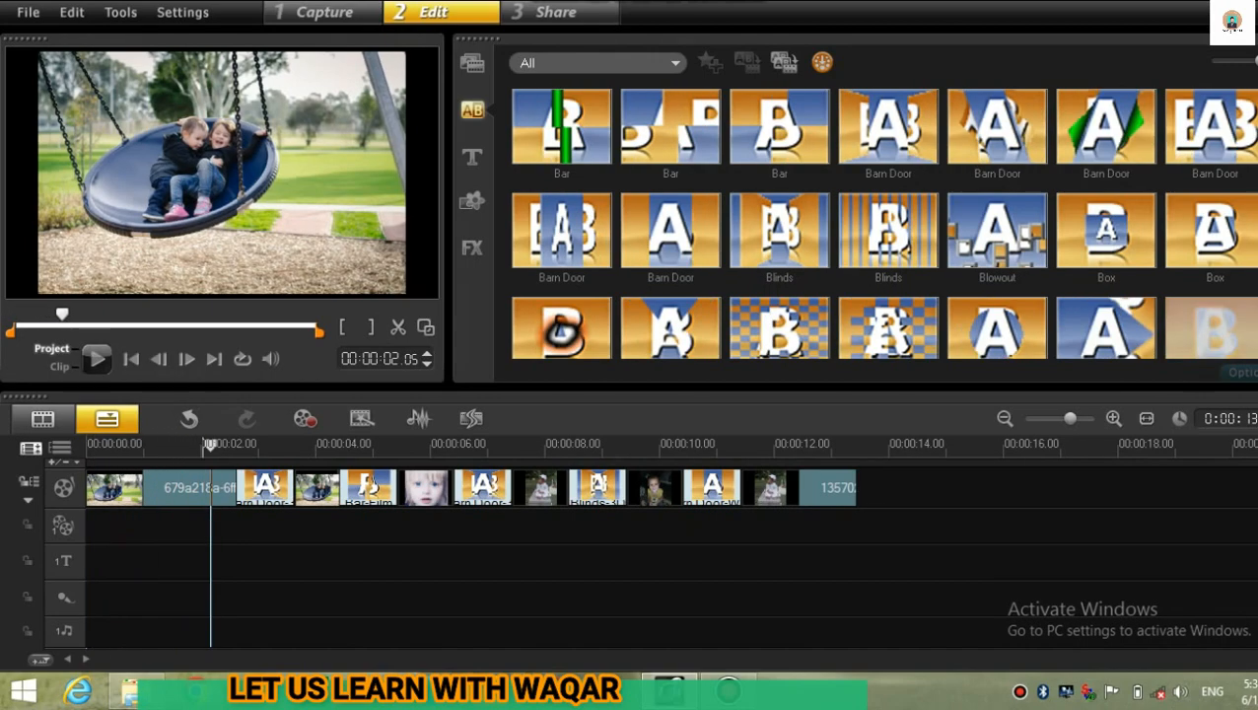
drag(210, 443, 87, 443)
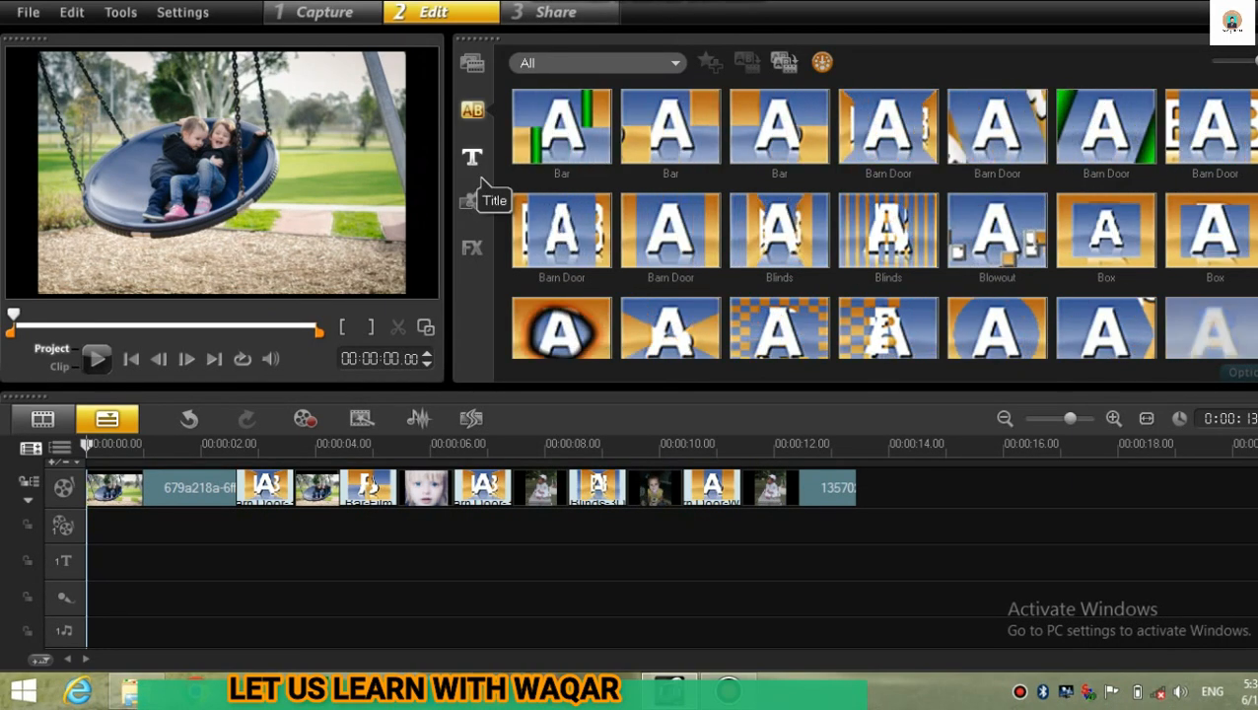
Load the second title preset, the one with the gray backdrop bar, and select all of its text for editing.
click(475, 168)
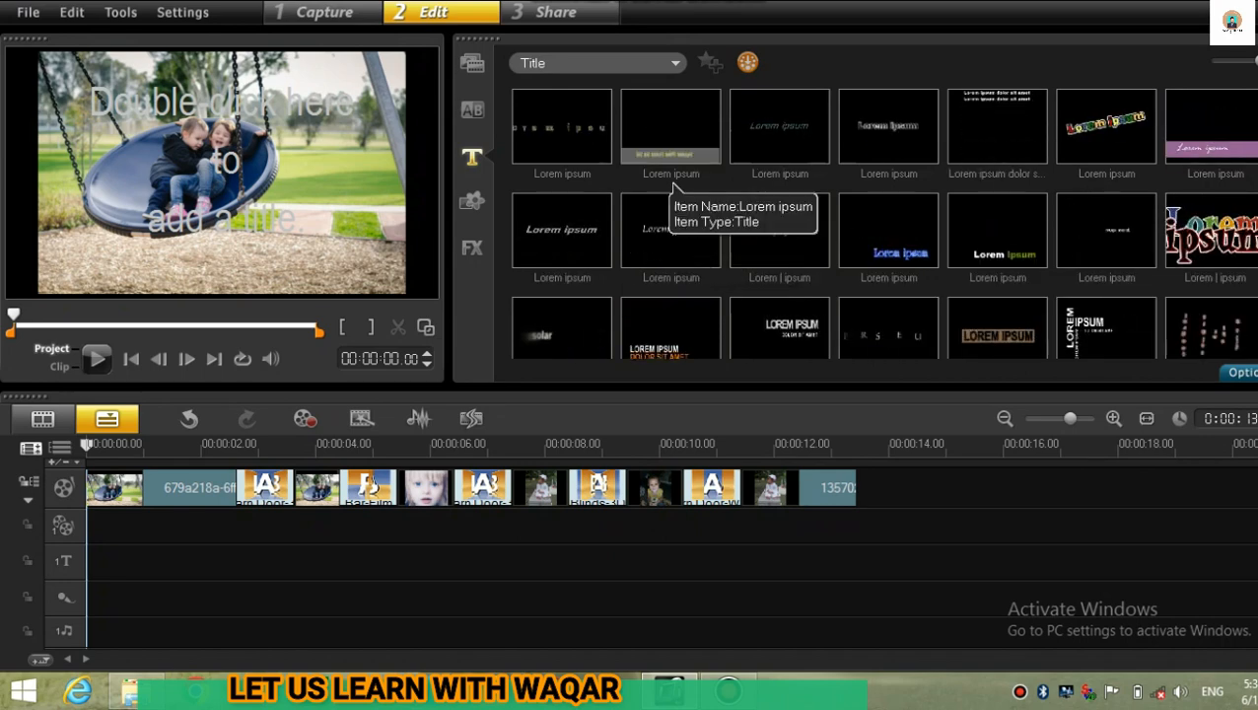
click(671, 170)
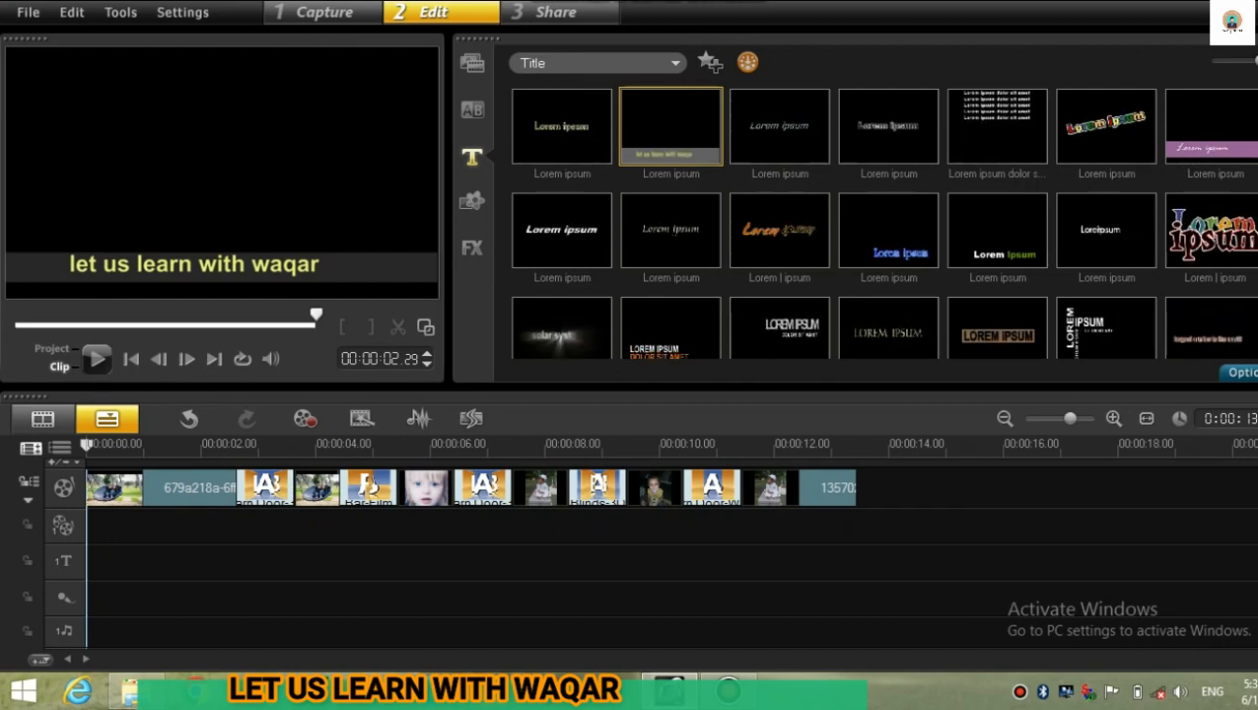
double_click(245, 263)
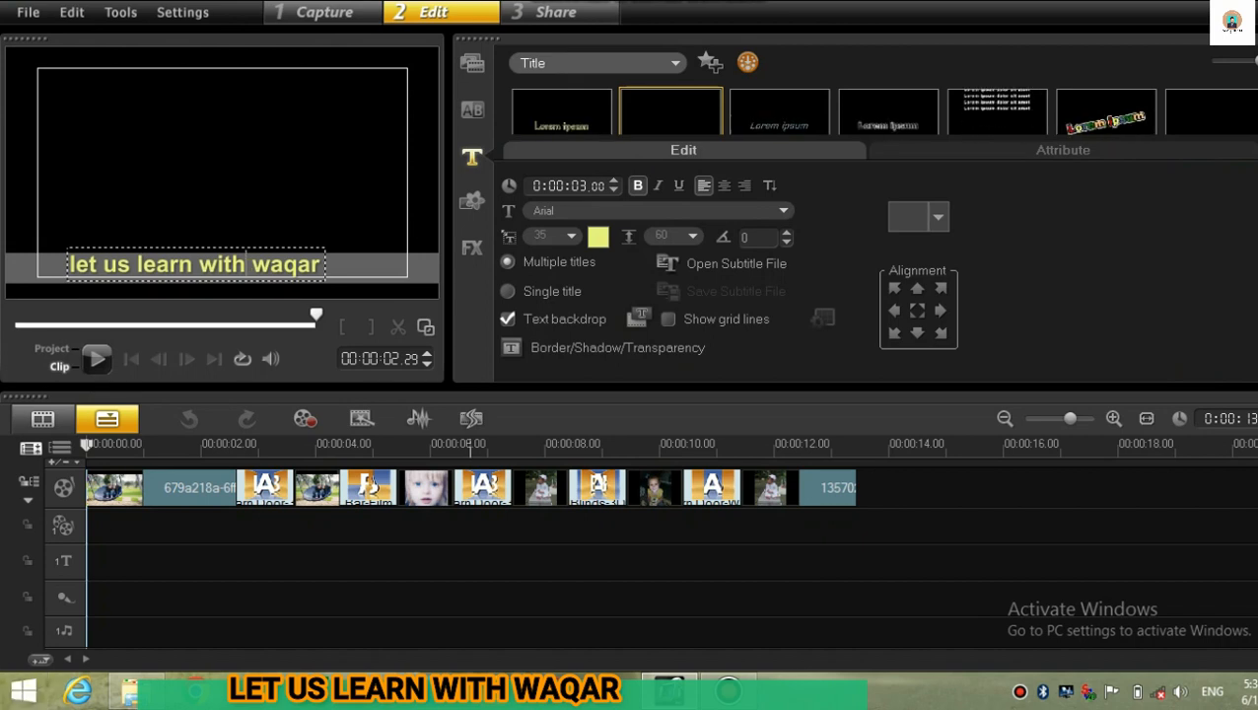
key(ctrl+a)
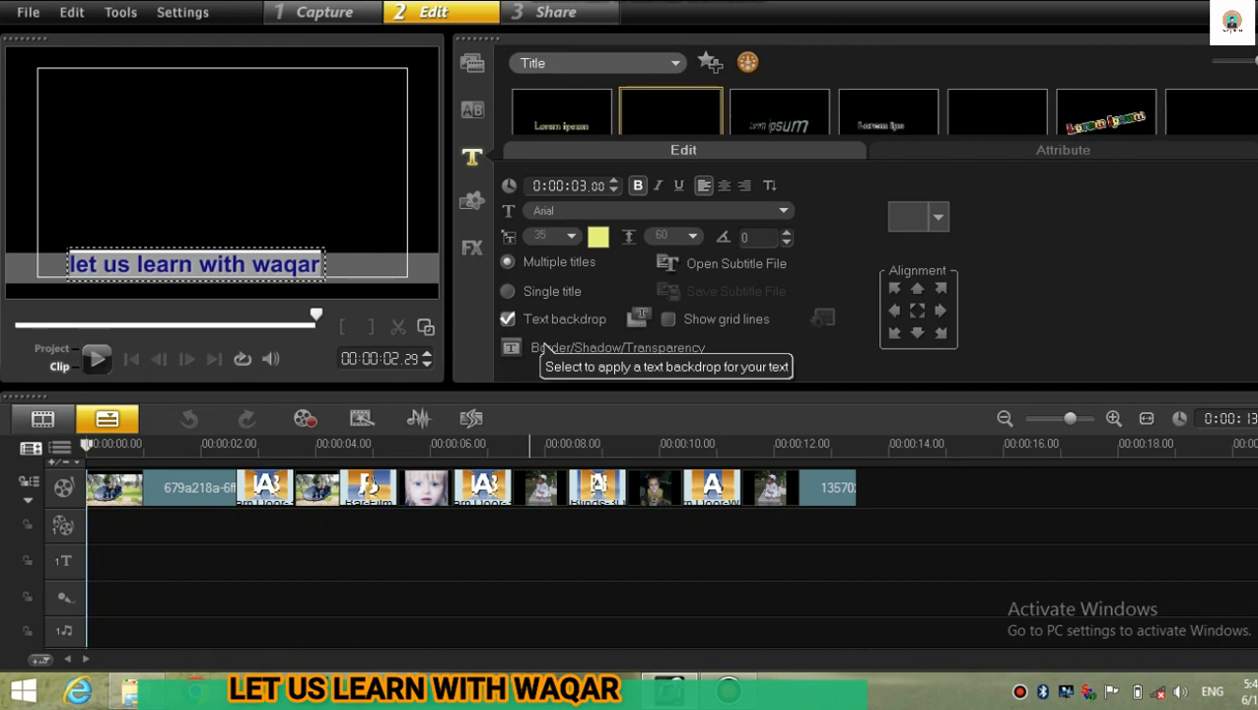
Try the title without its text backdrop, and try a shadow X offset of 5.0 in the Border/Shadow/Transparency settings.
click(507, 319)
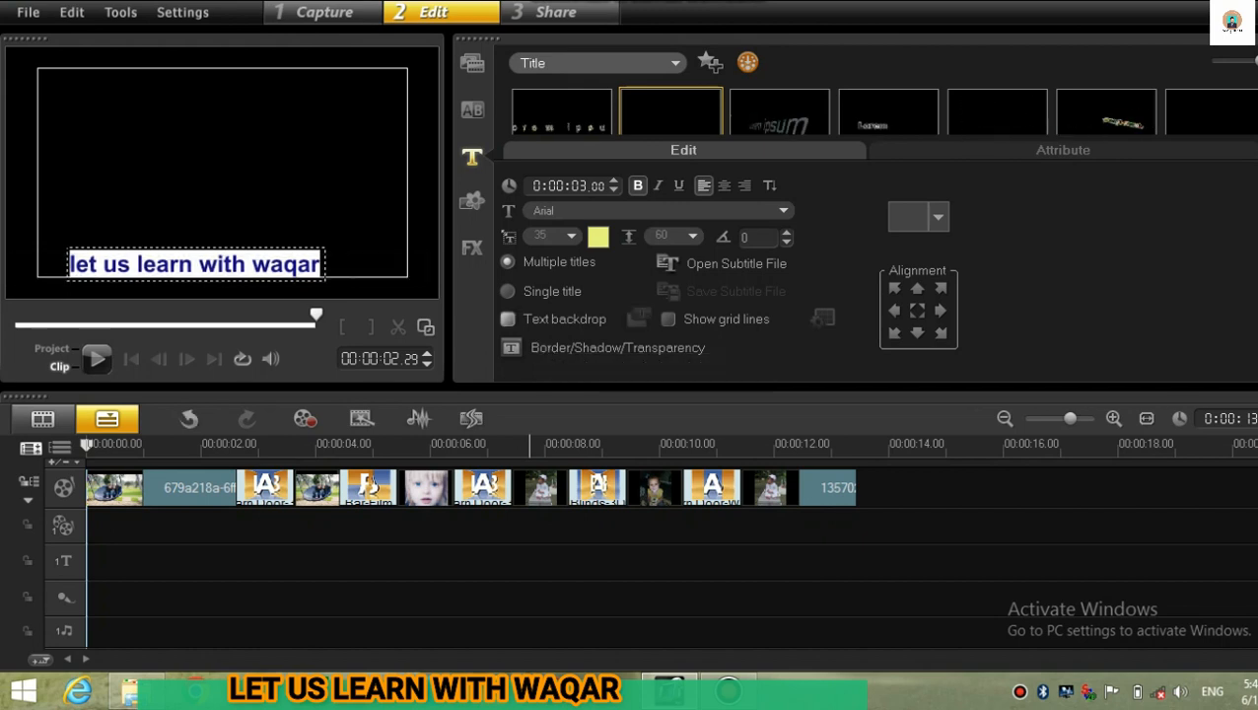
click(506, 318)
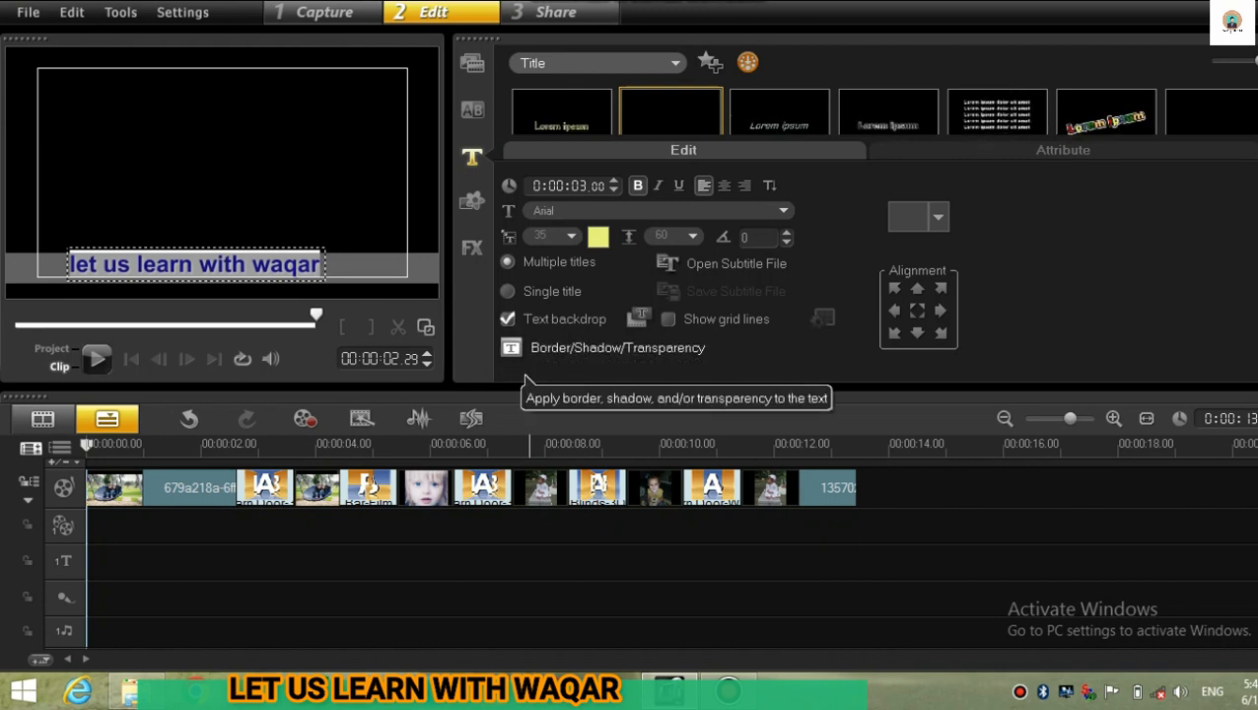
click(512, 347)
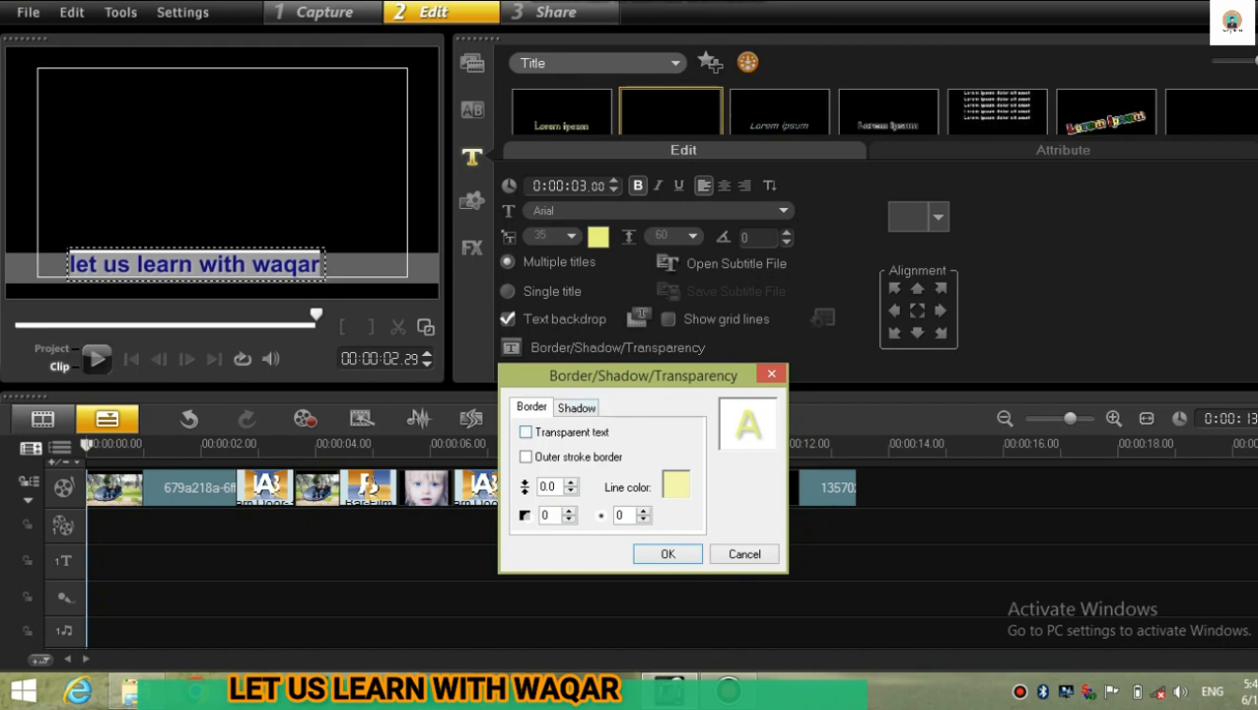
click(575, 407)
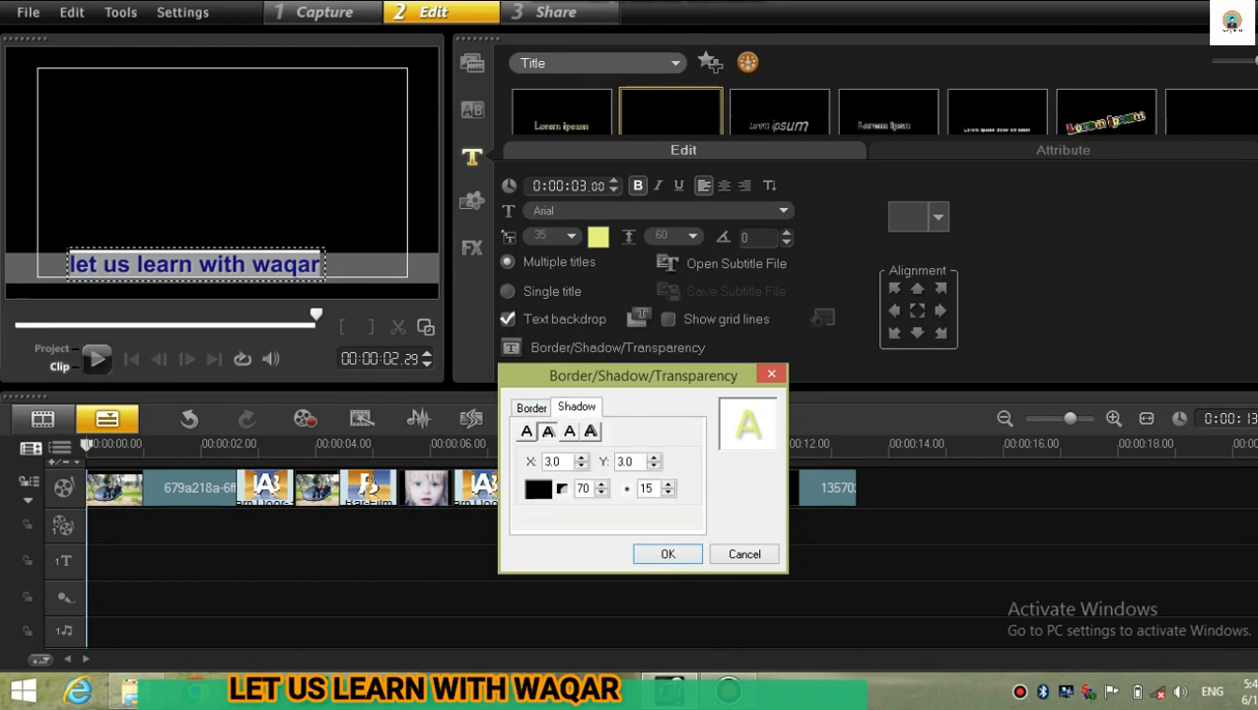
click(538, 488)
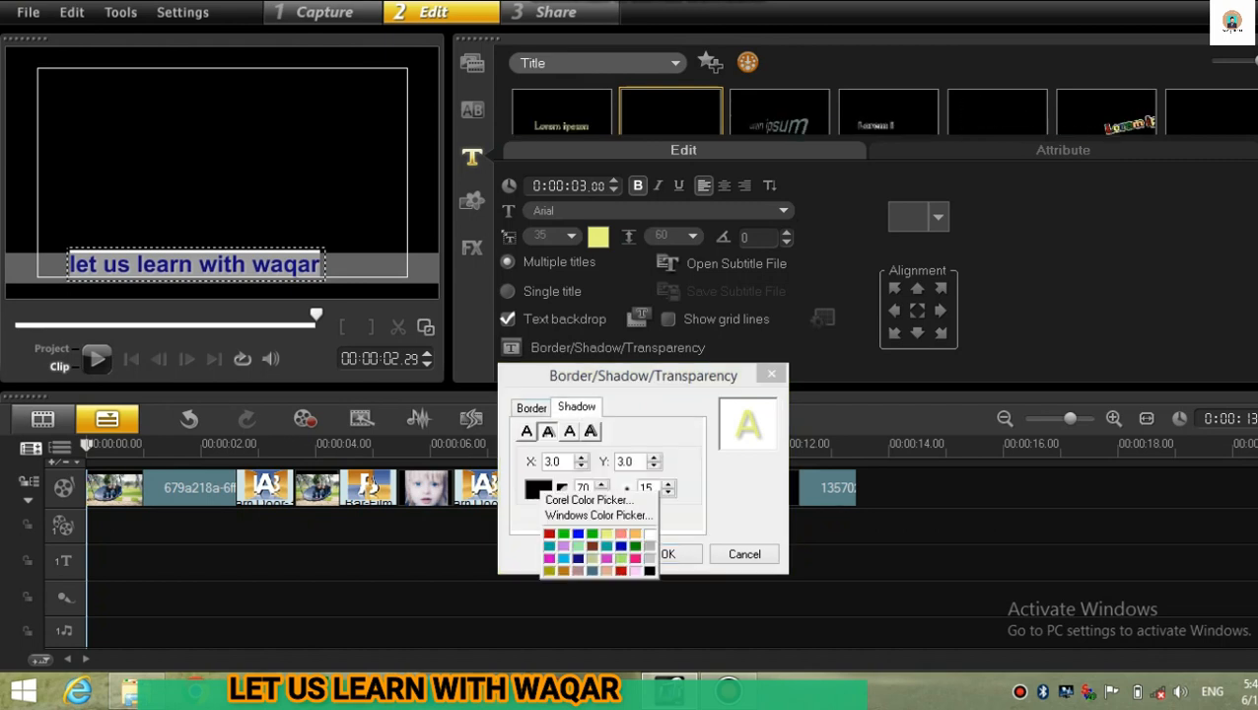
click(539, 488)
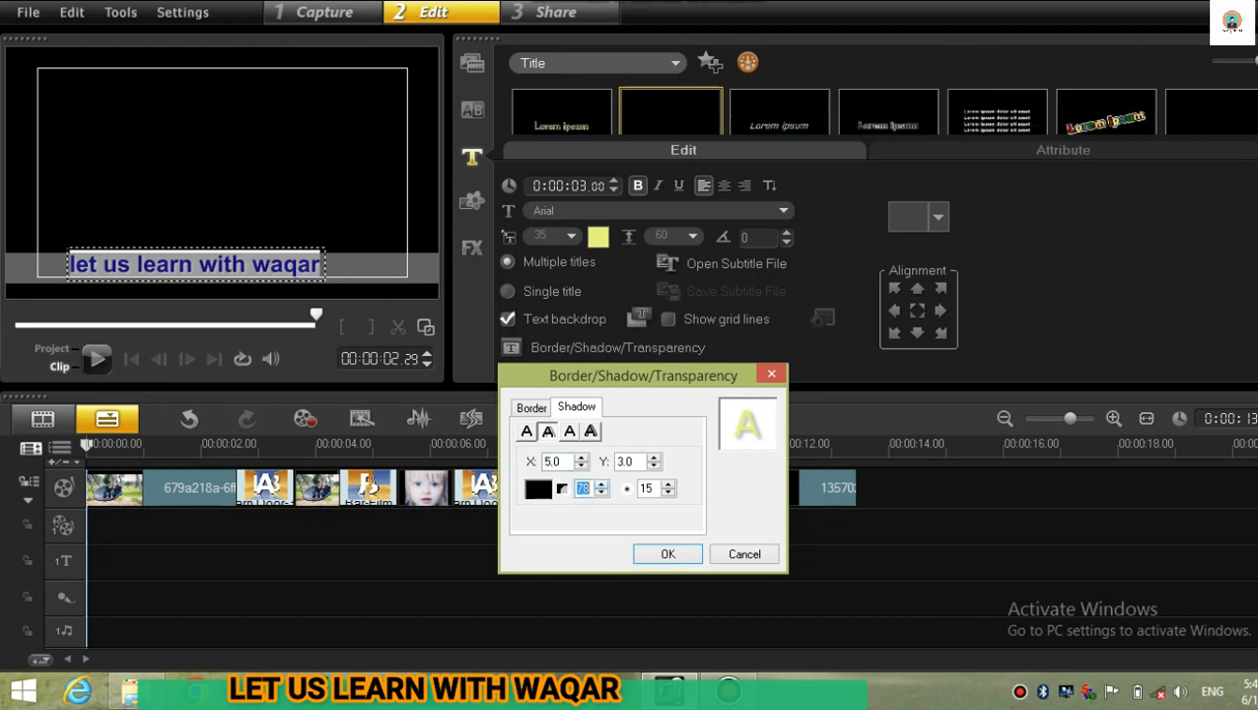
click(745, 553)
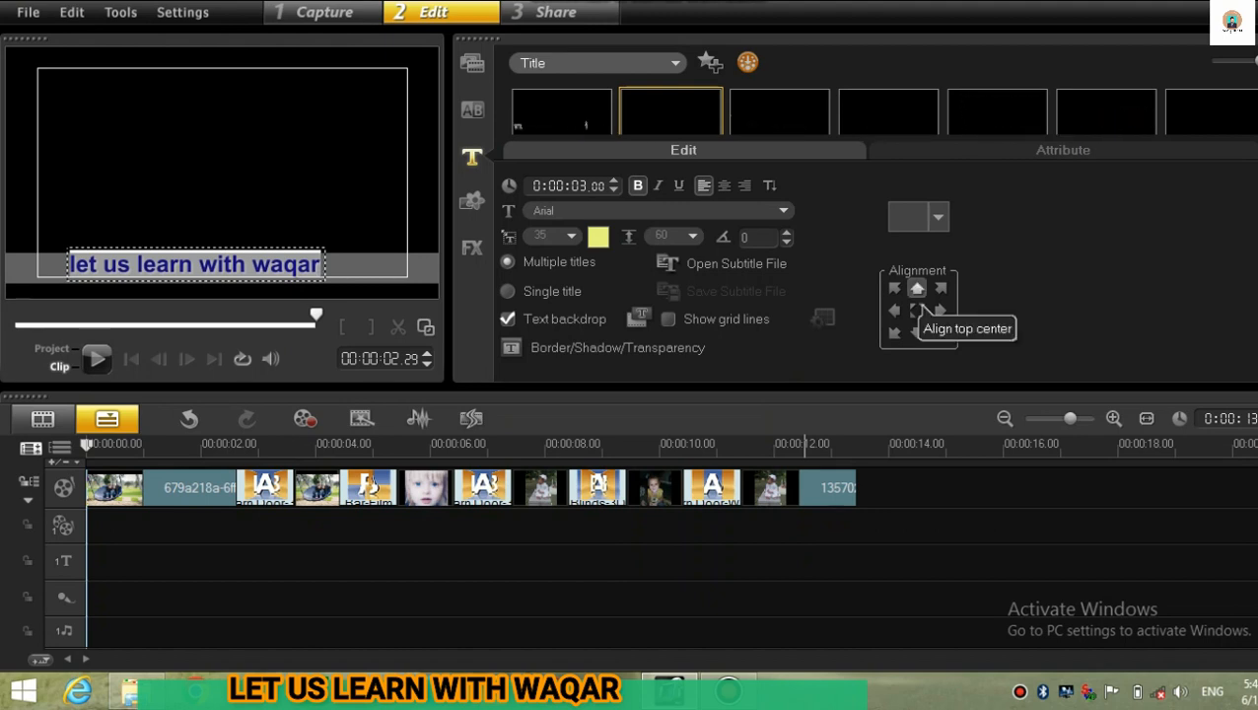
Try the top-center, center-right and center-left alignments for the title, and align it at the bottom center.
click(922, 307)
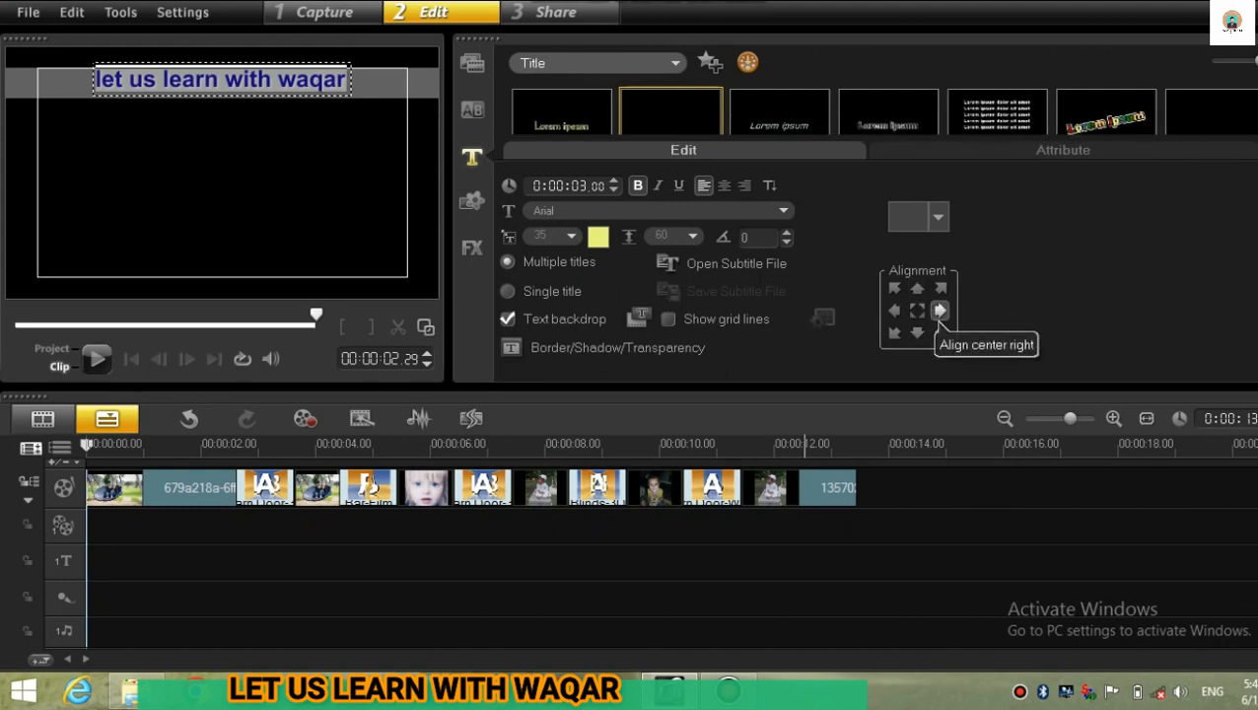
click(940, 314)
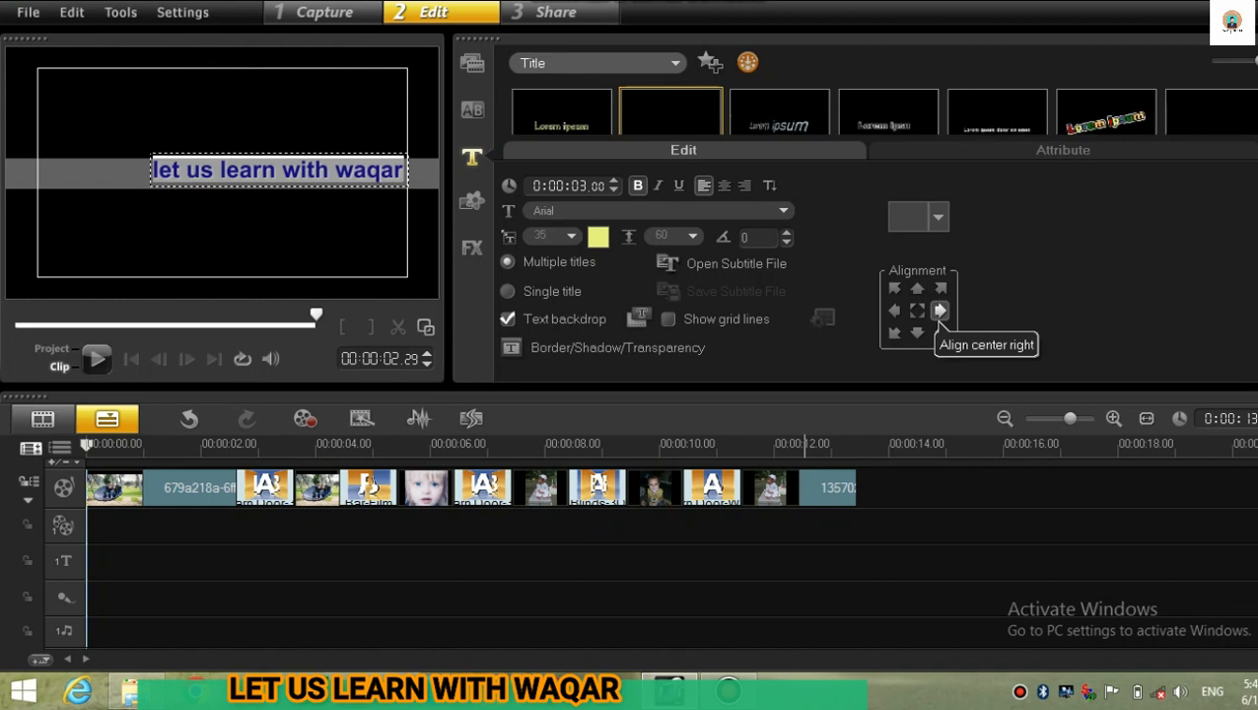
click(893, 311)
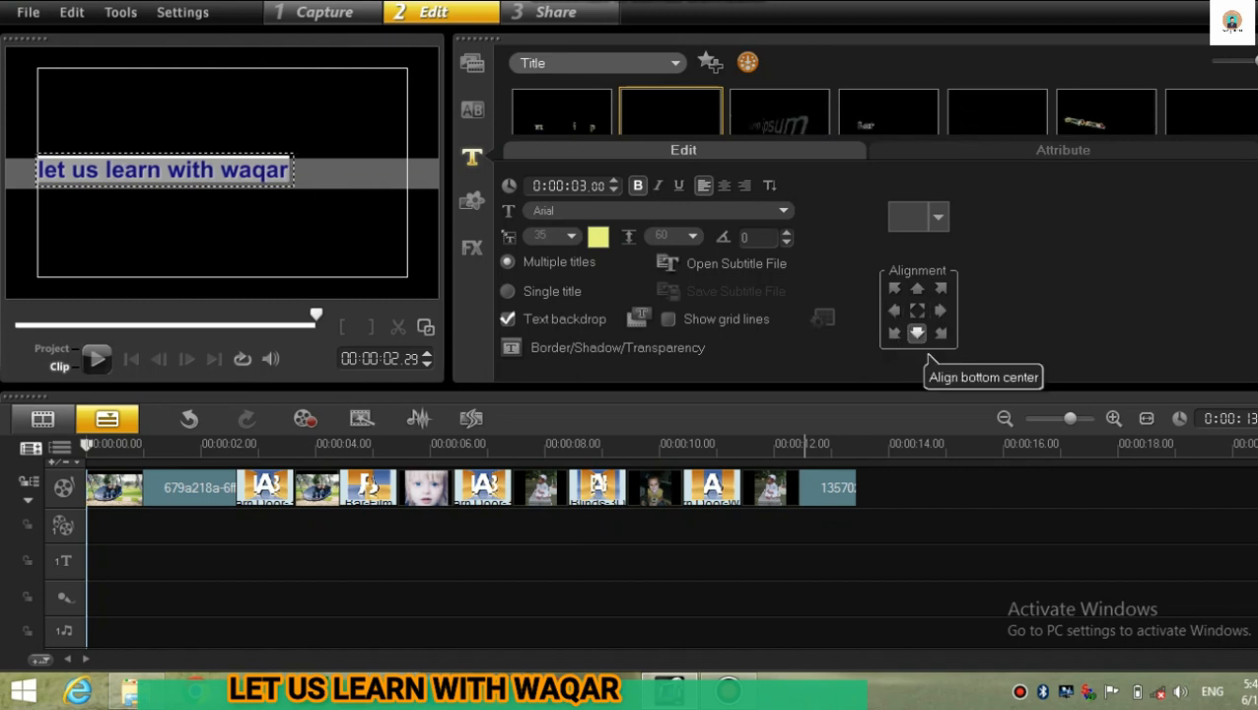
click(927, 355)
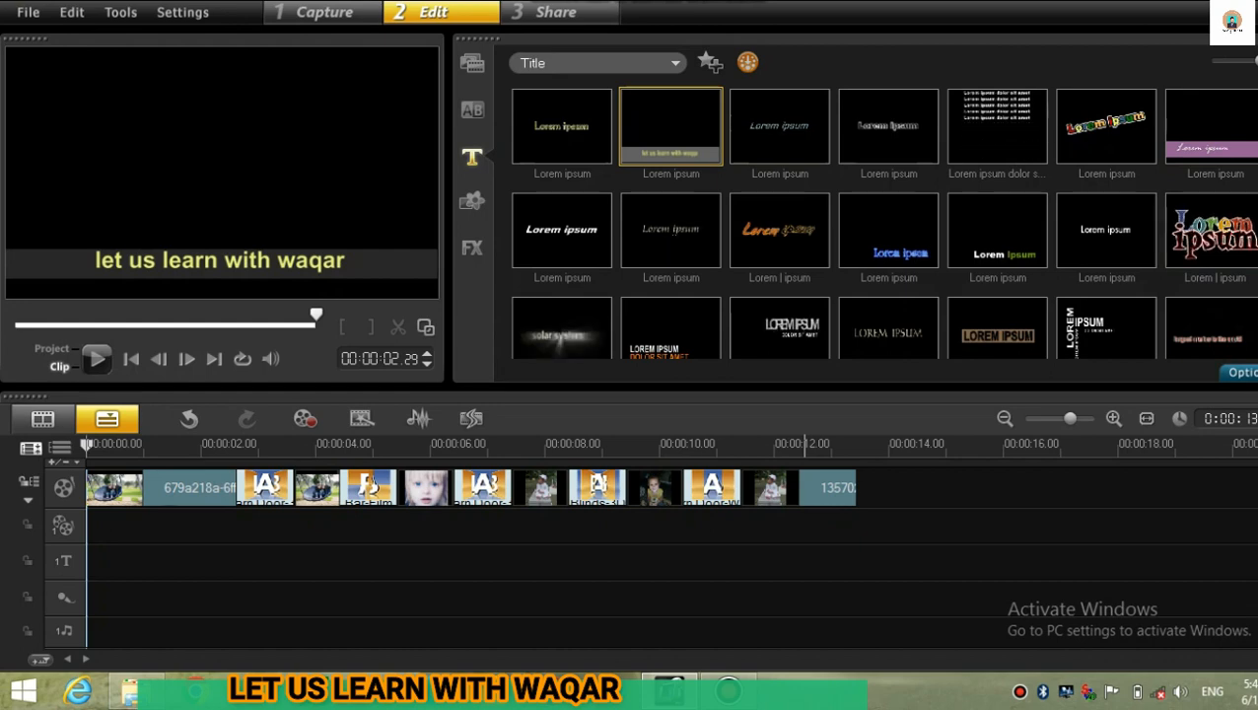
Add the edited title preset at the start of the title track, and trim it to end where the first transition begins.
drag(670, 126, 91, 562)
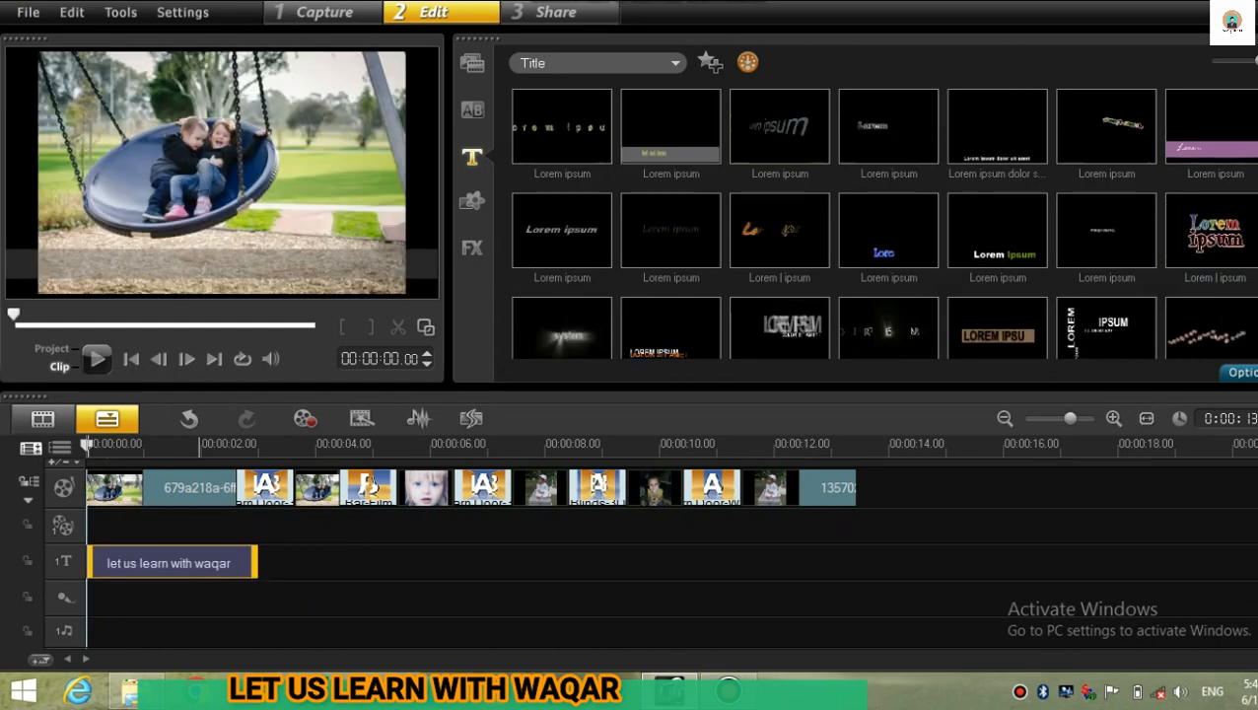
click(178, 487)
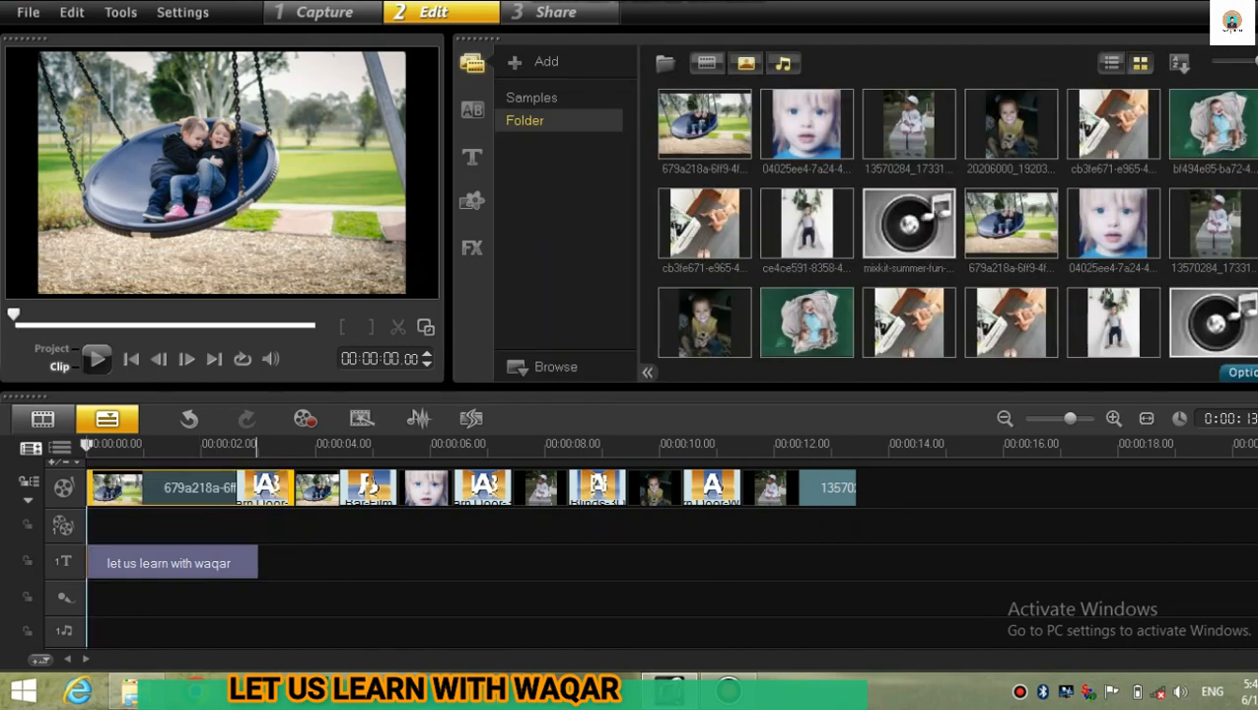
click(251, 563)
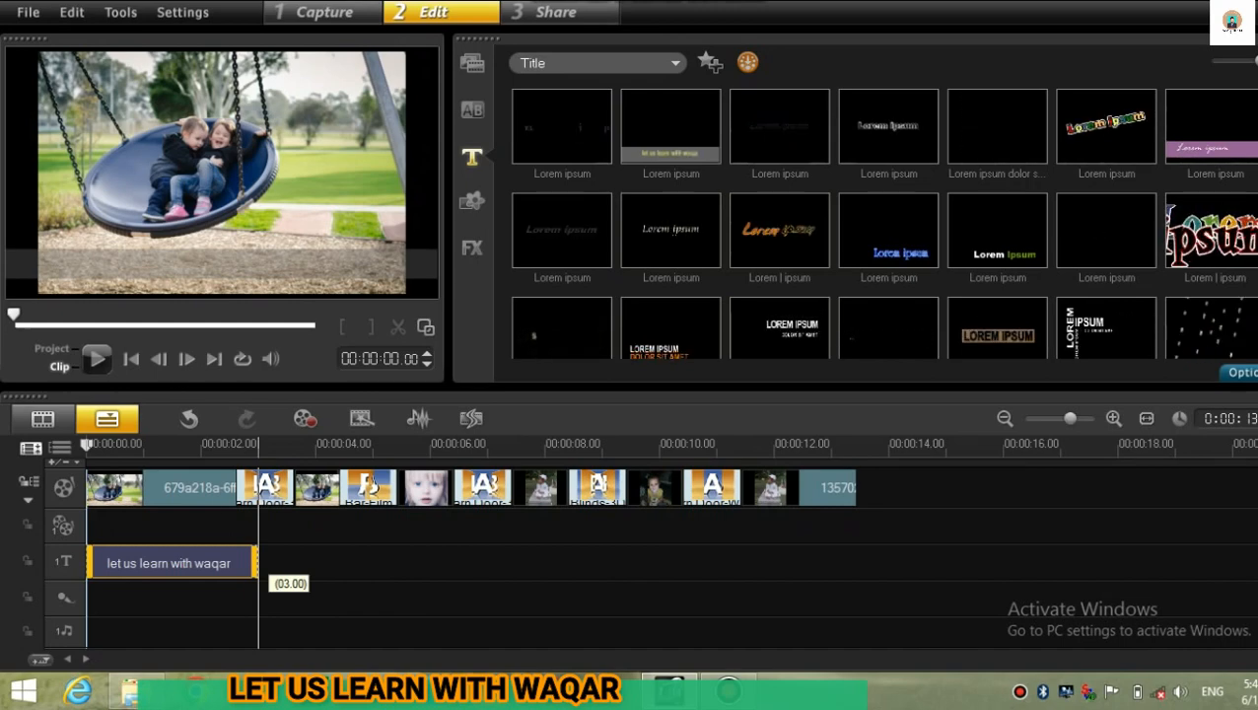
drag(256, 563, 235, 563)
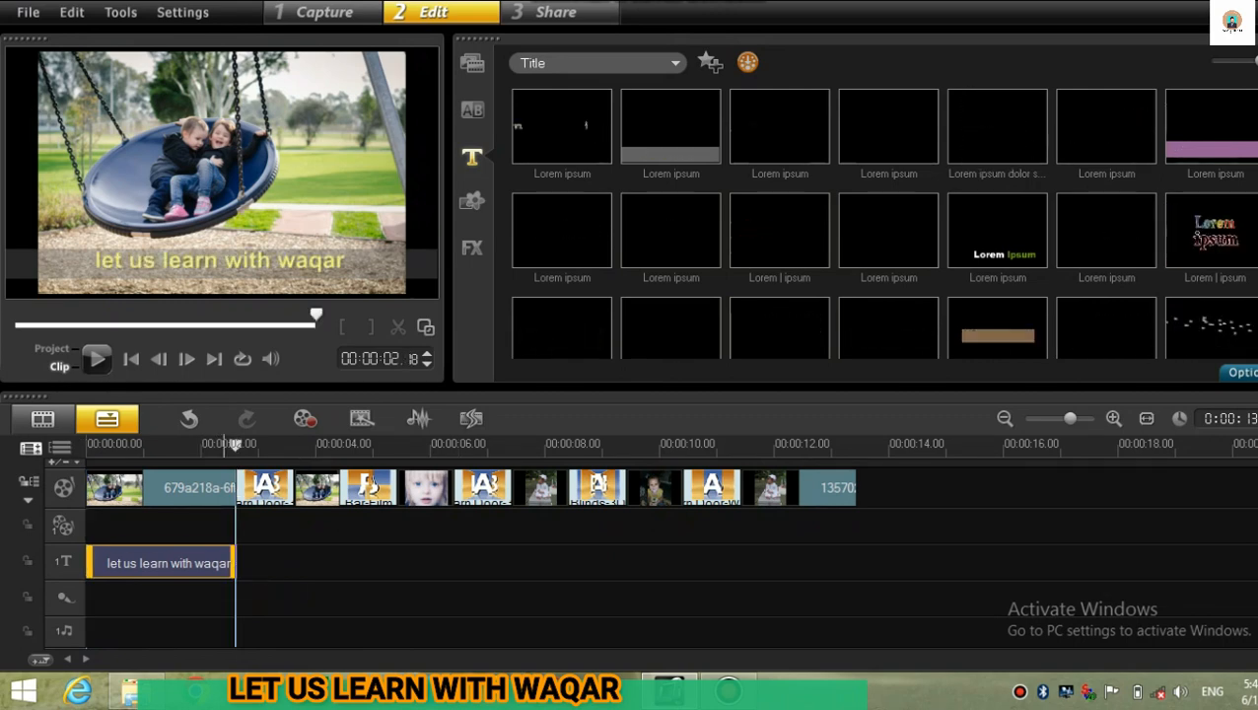
mouse_move(235, 563)
mouse_down()
mouse_move(878, 562)
mouse_move(235, 563)
mouse_up()
Play the beginning of the project to review the title, and display the photo options of the second swing clip.
double_click(161, 487)
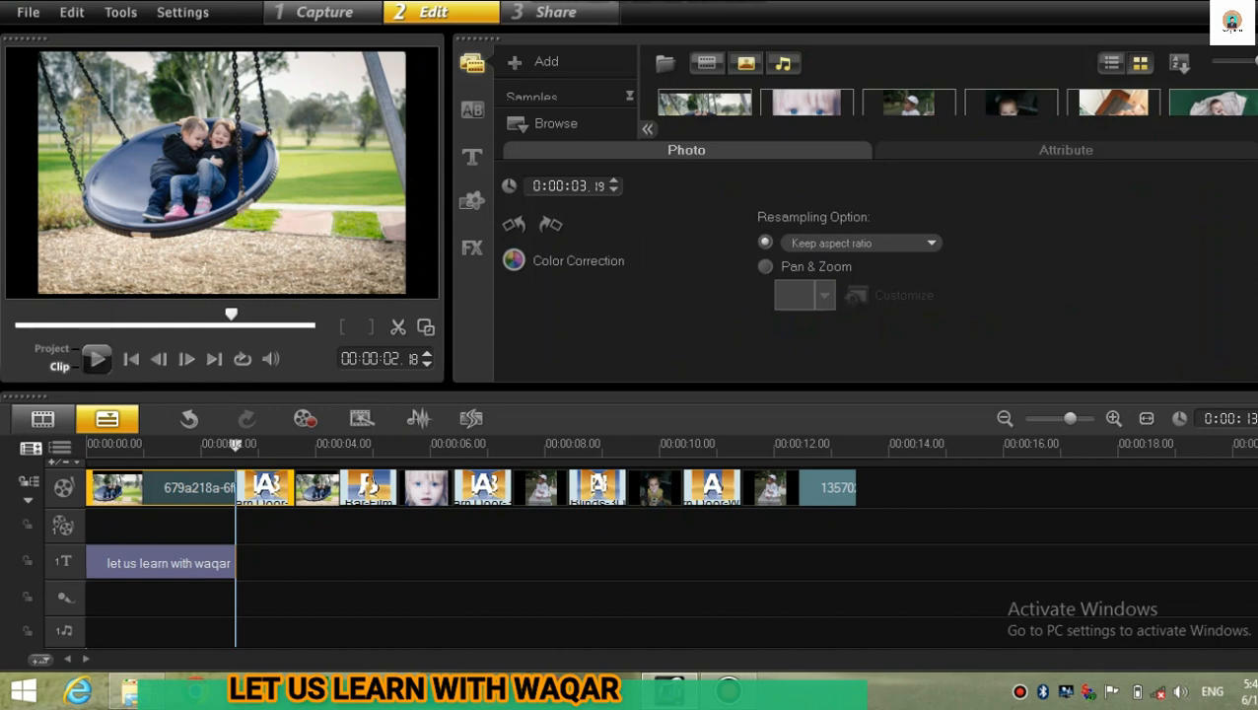
drag(235, 455, 102, 460)
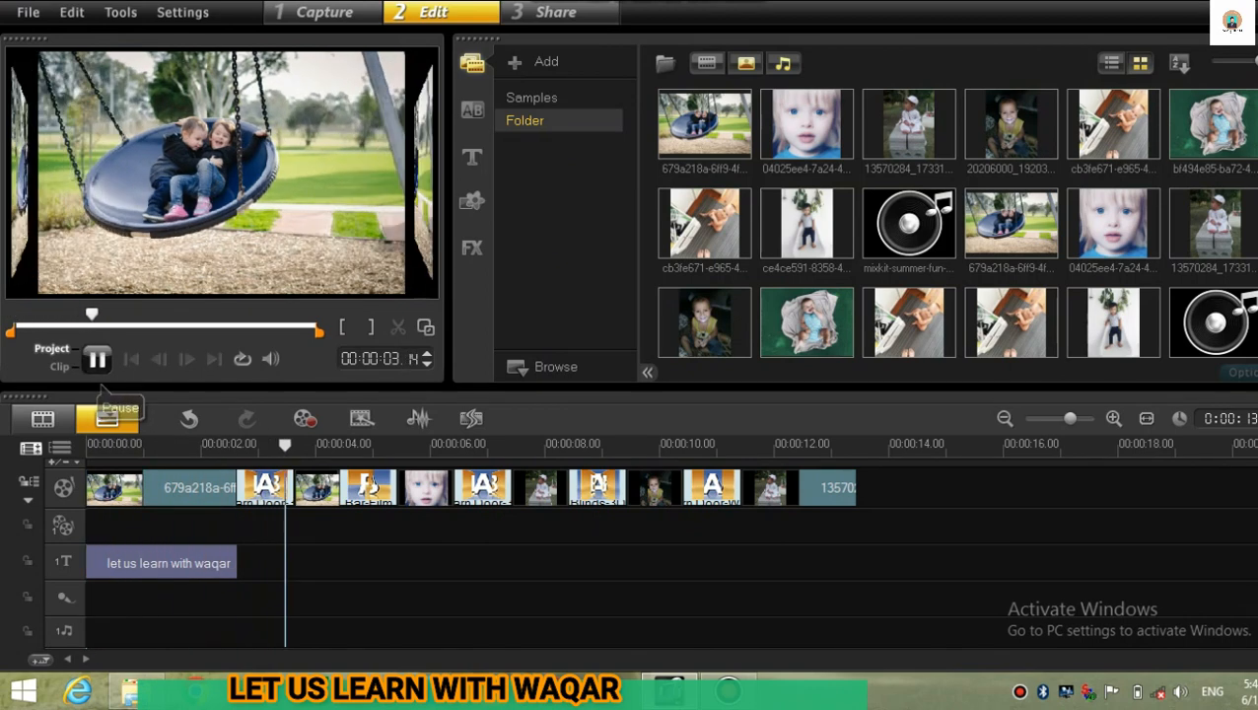
drag(285, 444, 202, 445)
click(264, 486)
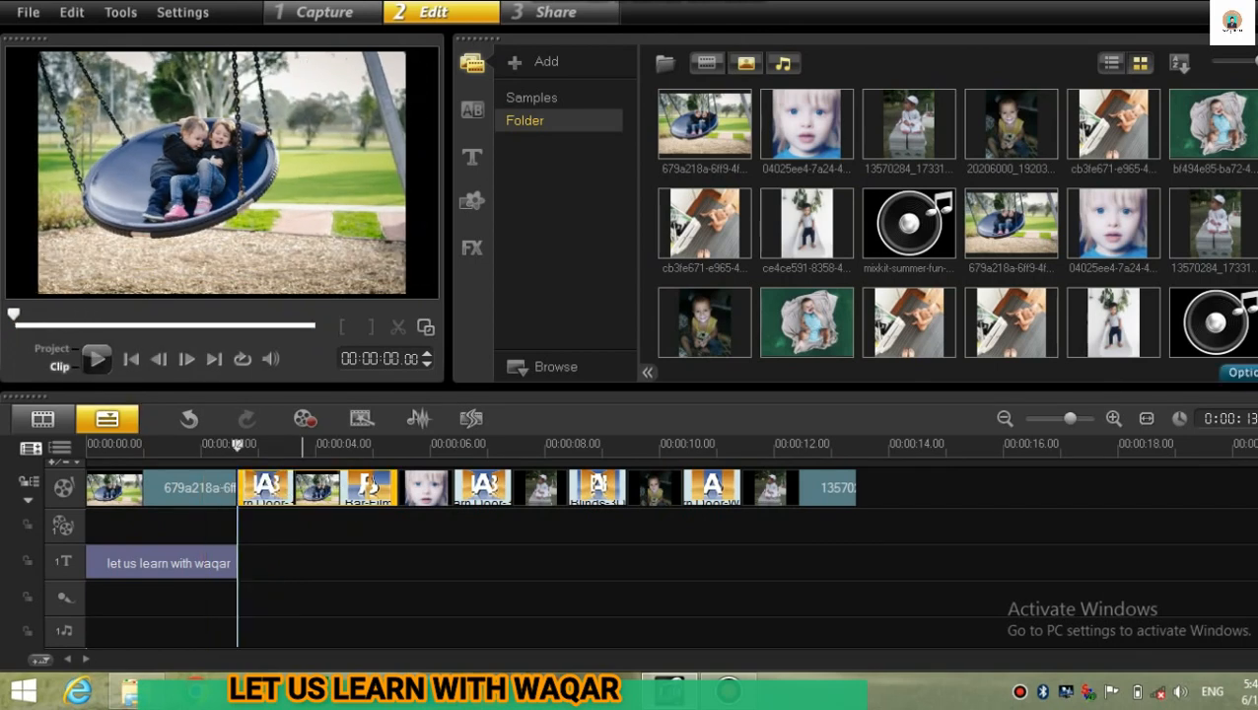
double_click(370, 483)
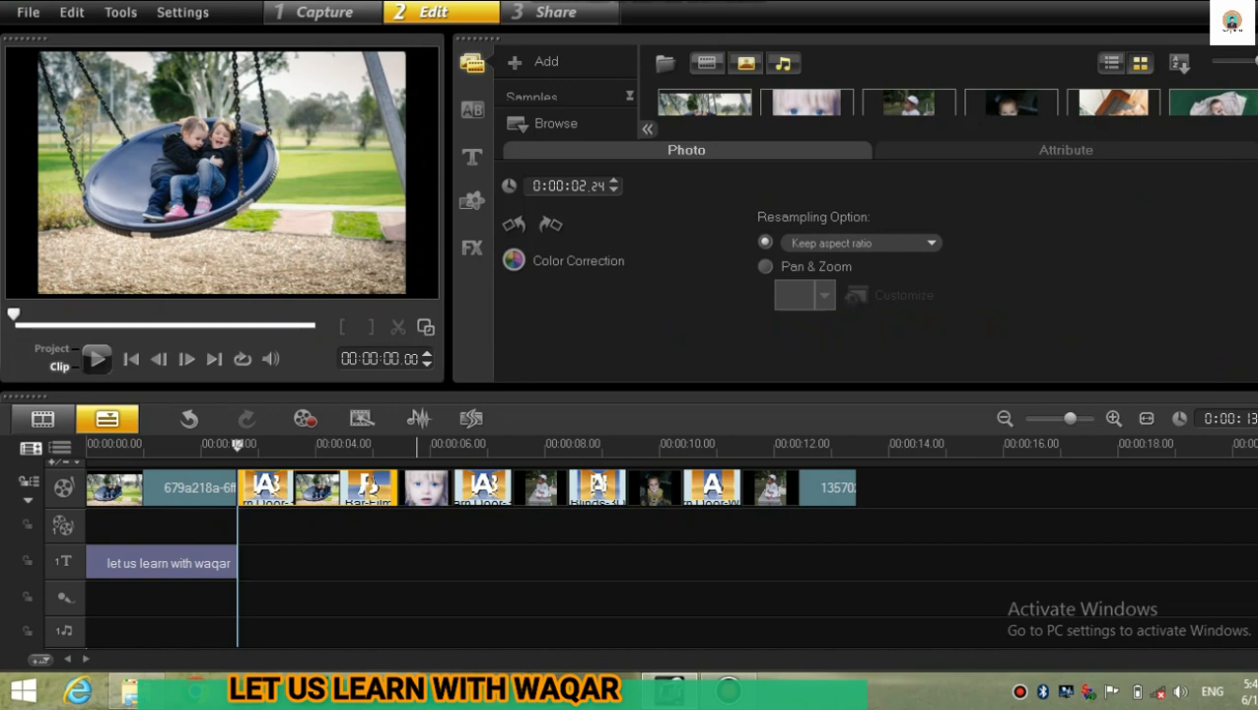
Add the third title preset as a 1-second clip under the photo between the last two transitions, and play it.
click(471, 157)
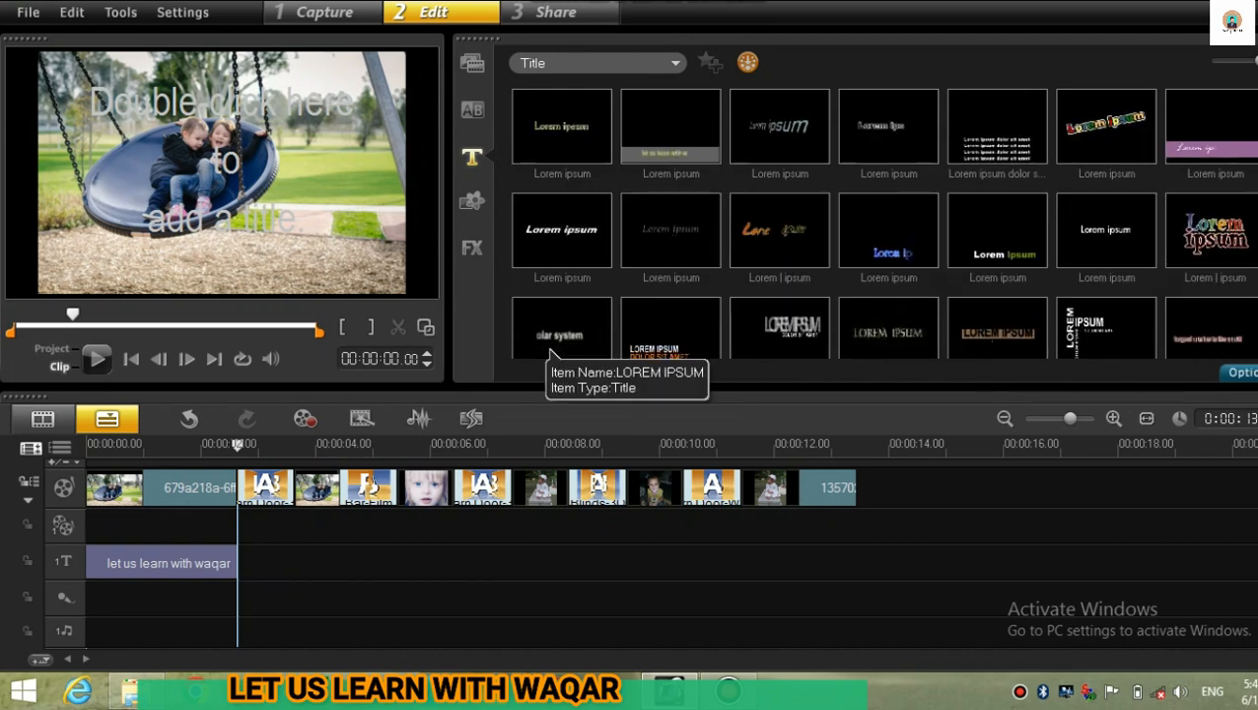
scroll(550, 355, down, 1)
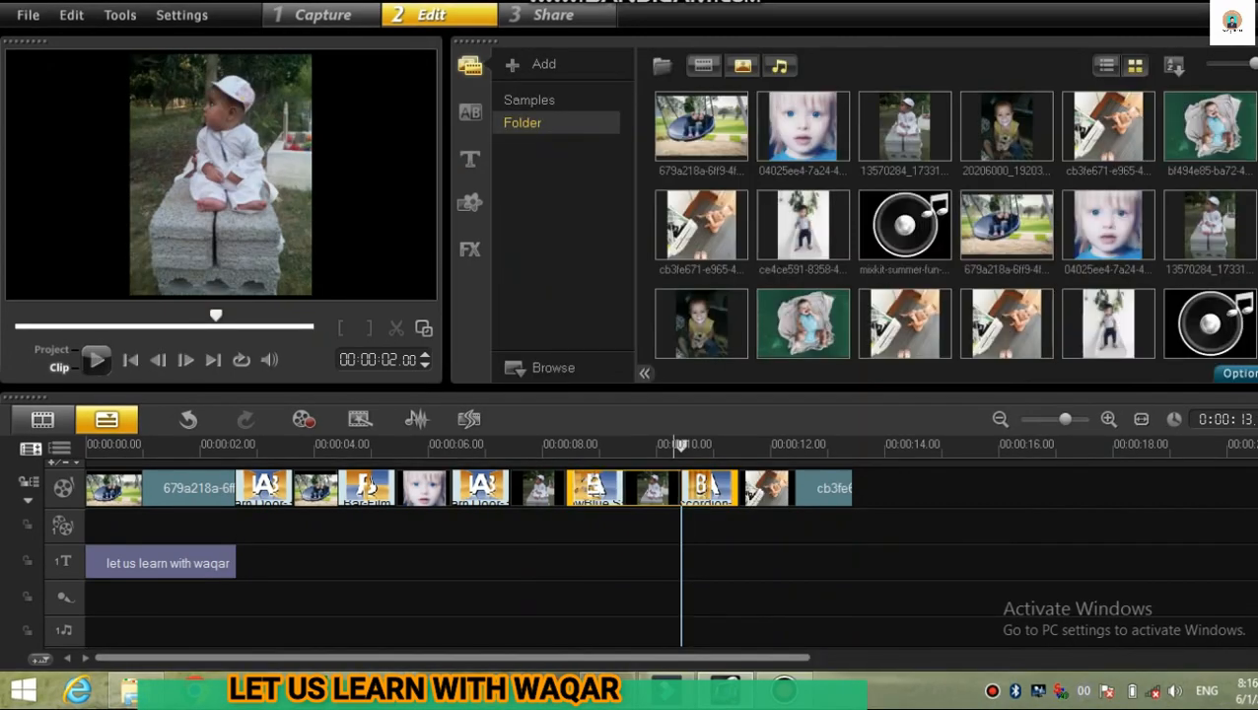
click(470, 158)
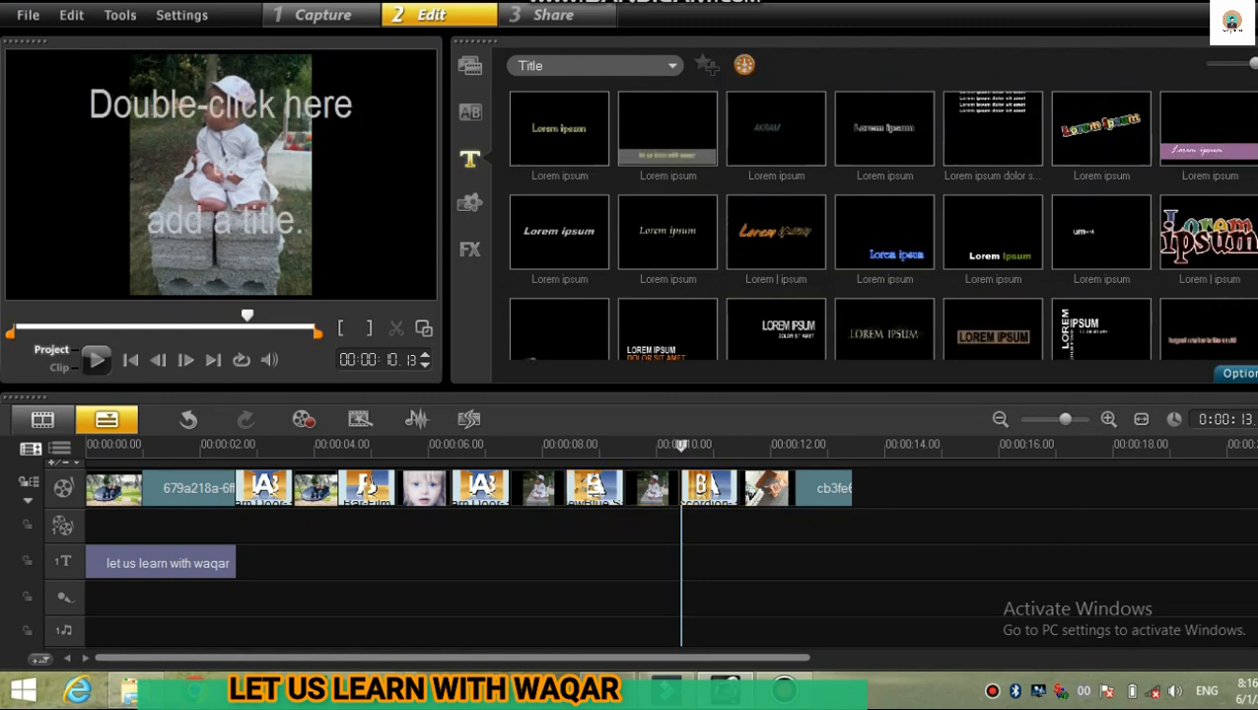
click(761, 174)
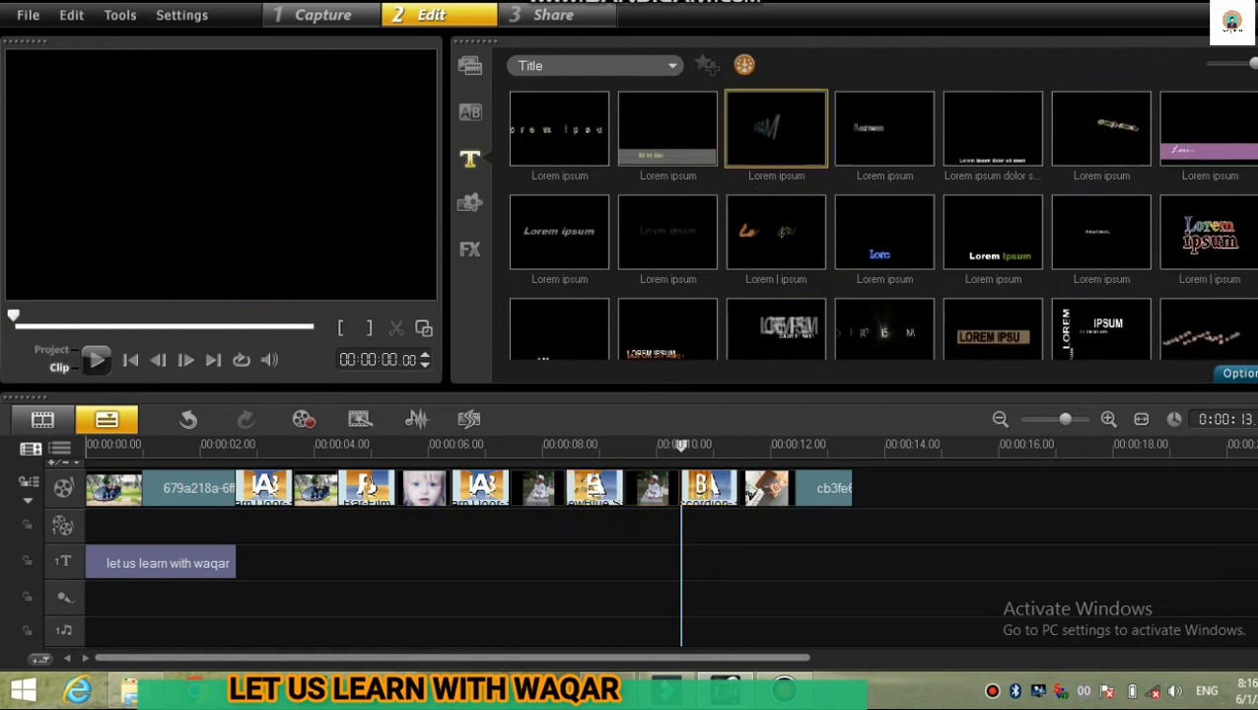
drag(761, 174, 690, 563)
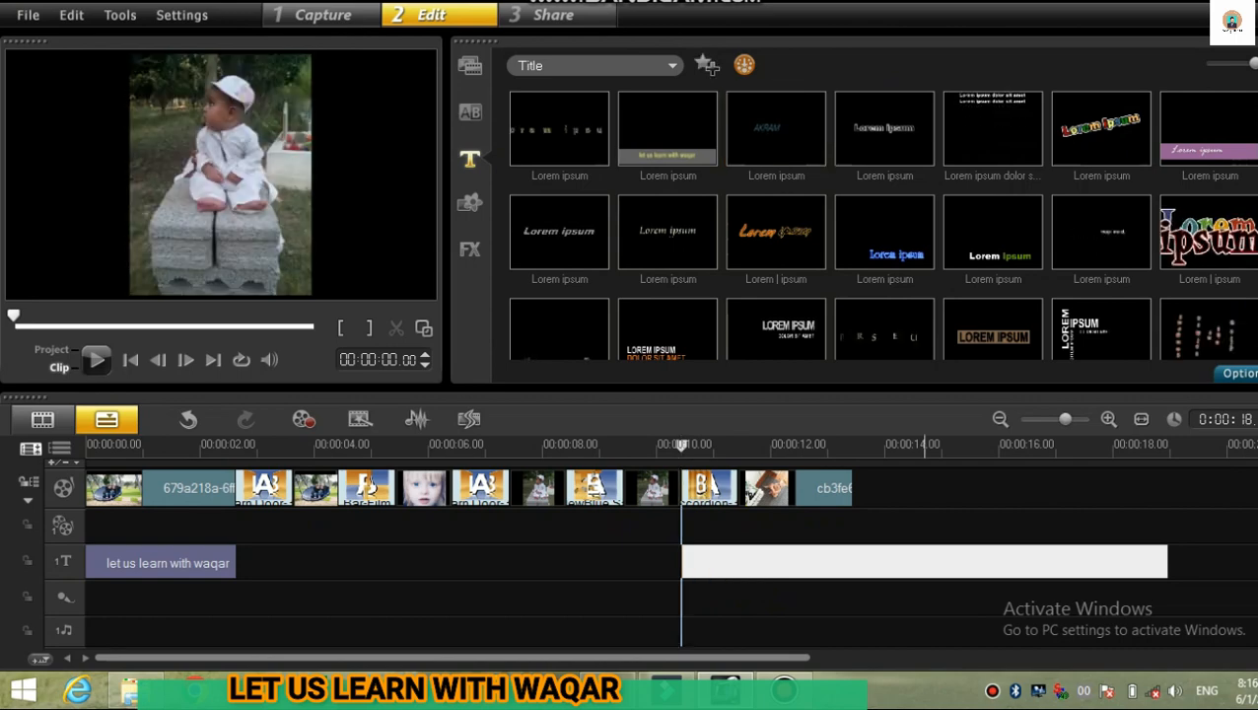
drag(1162, 563, 623, 563)
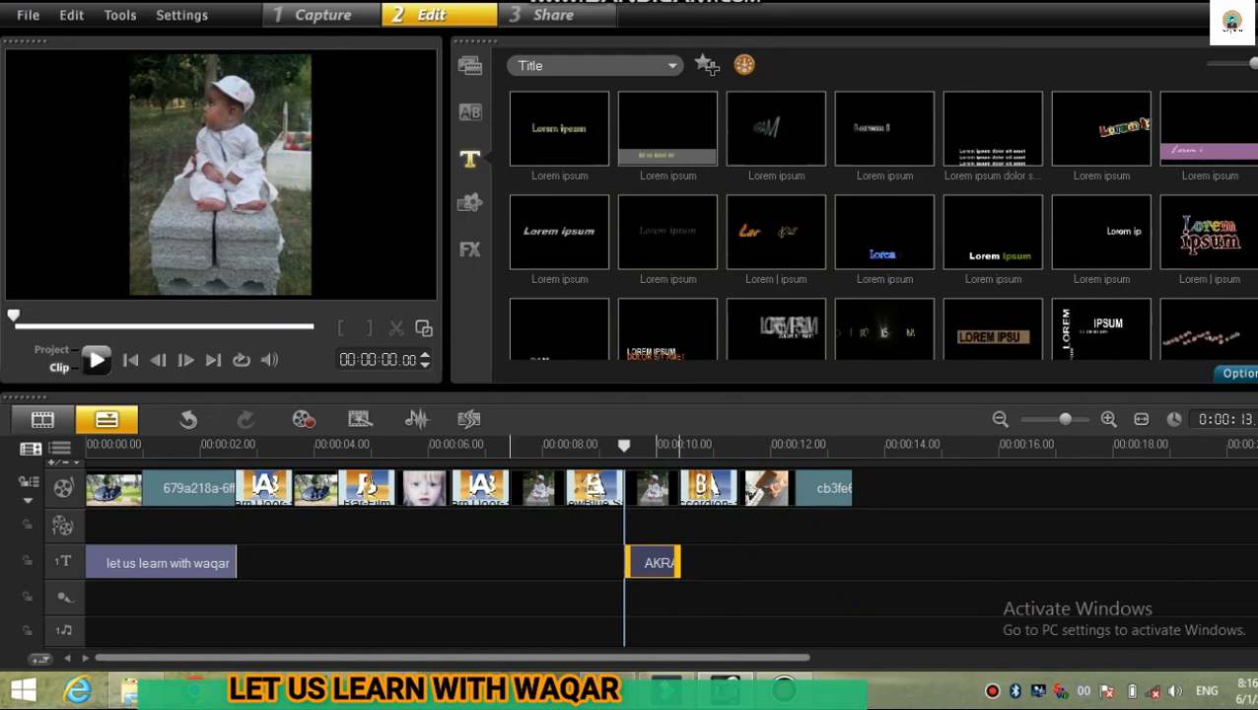
click(96, 360)
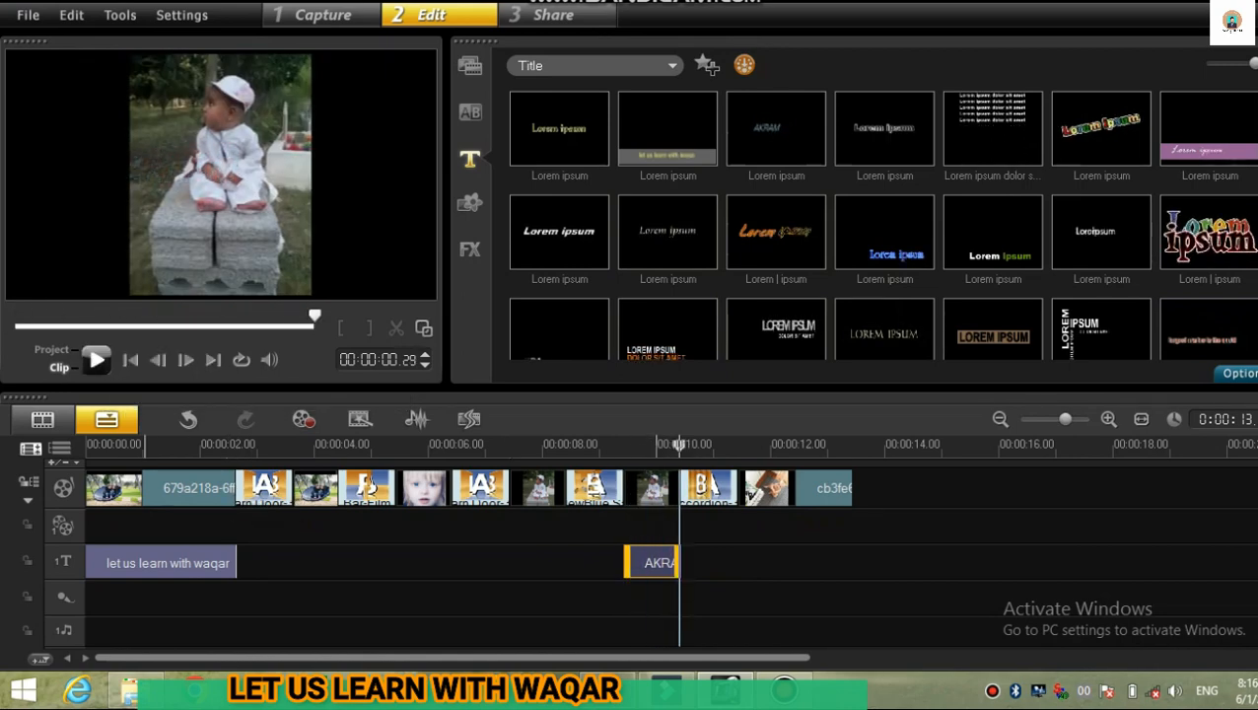
click(96, 360)
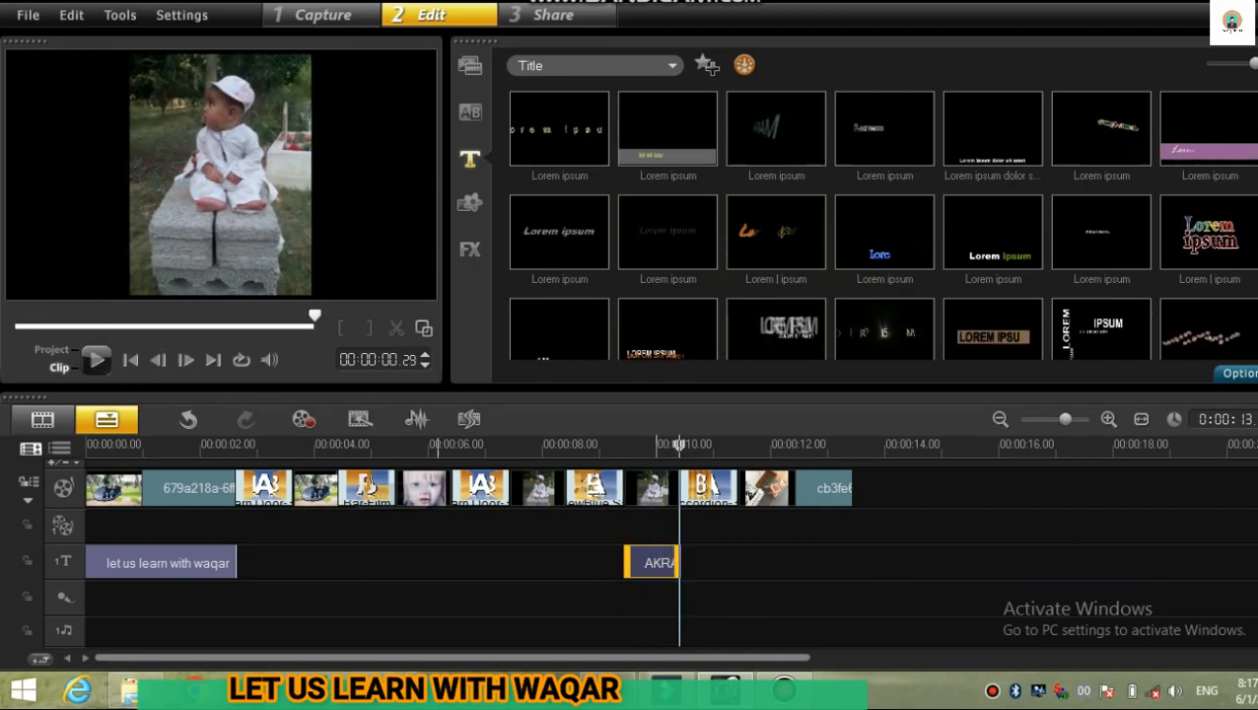
Try the center-left and bottom-center alignments for the 1-second title, and align it at the top center.
double_click(652, 562)
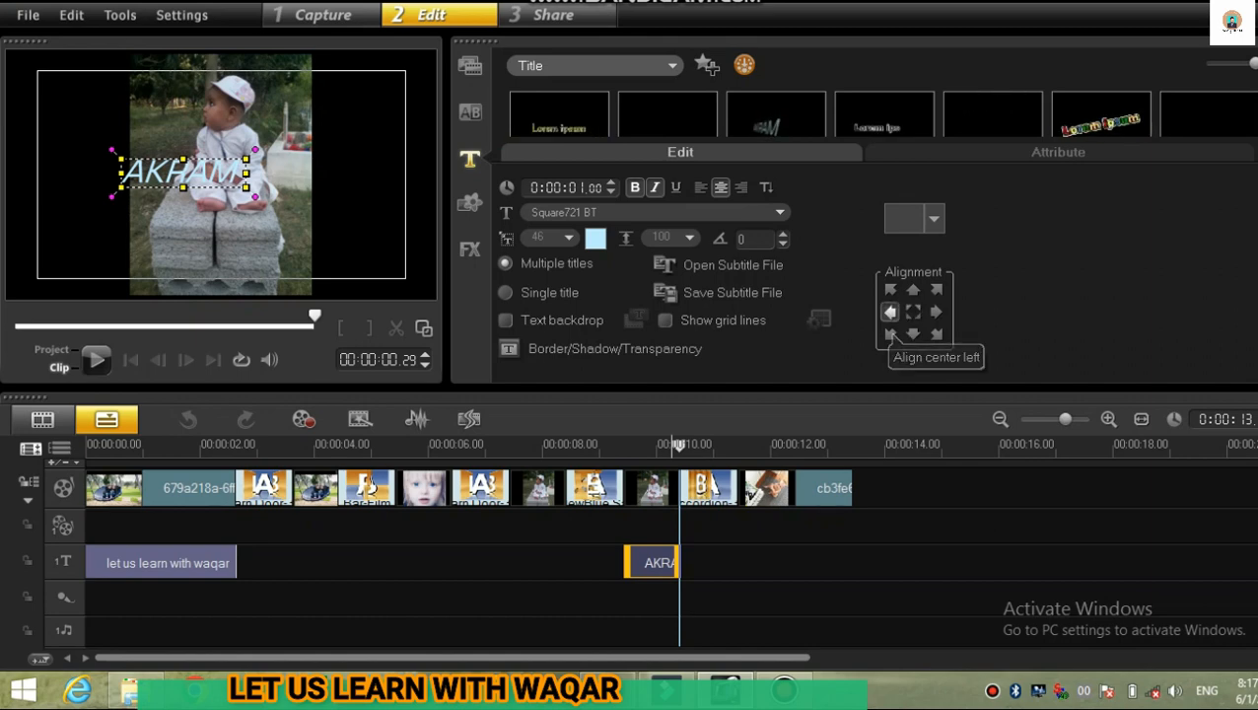
click(890, 311)
click(913, 335)
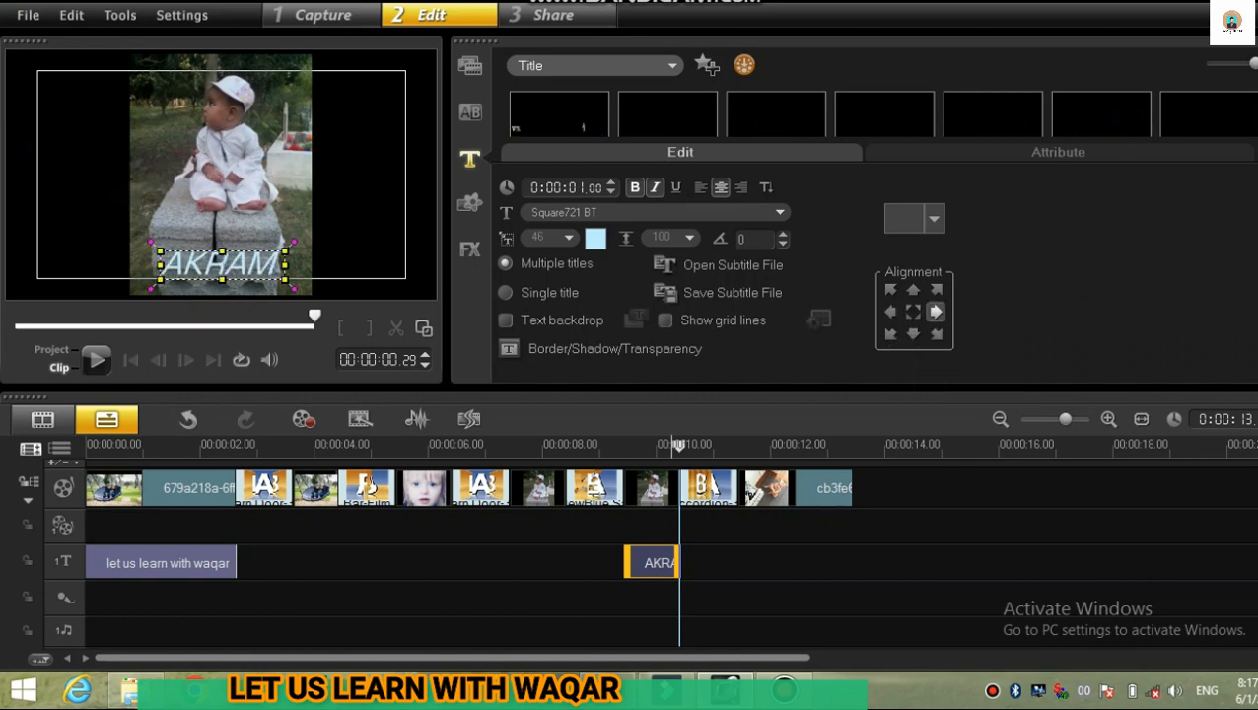
click(913, 289)
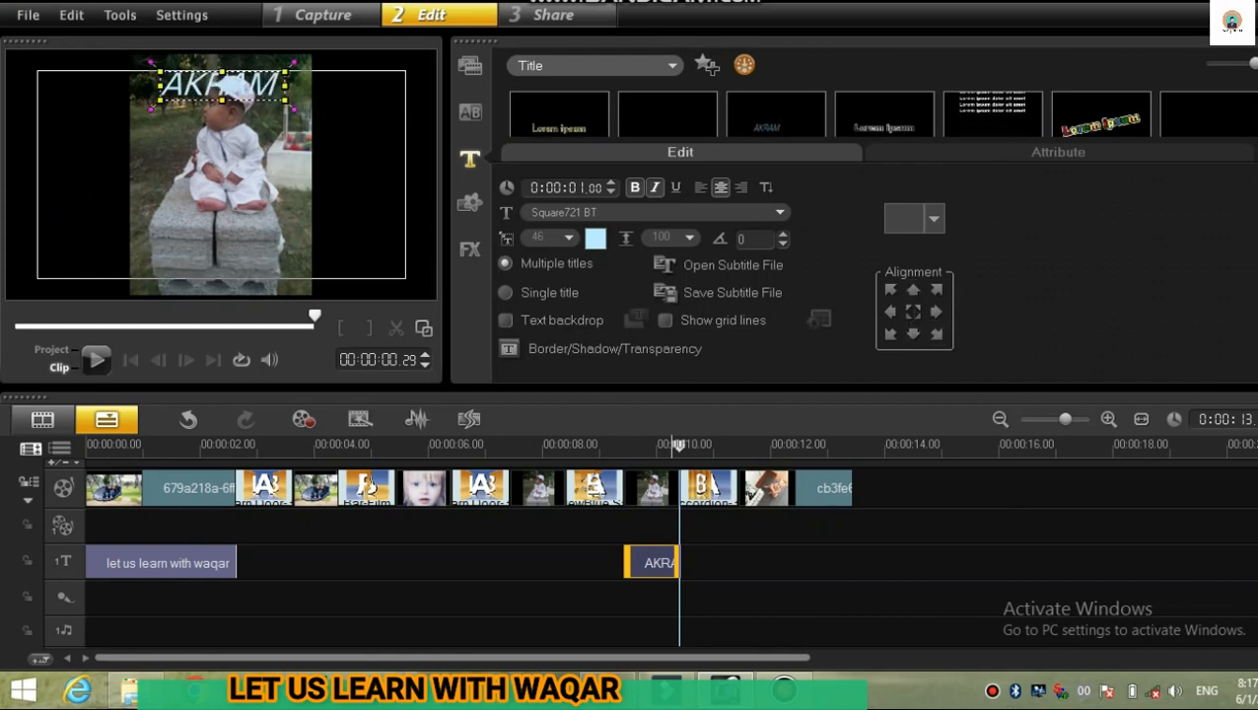
click(96, 360)
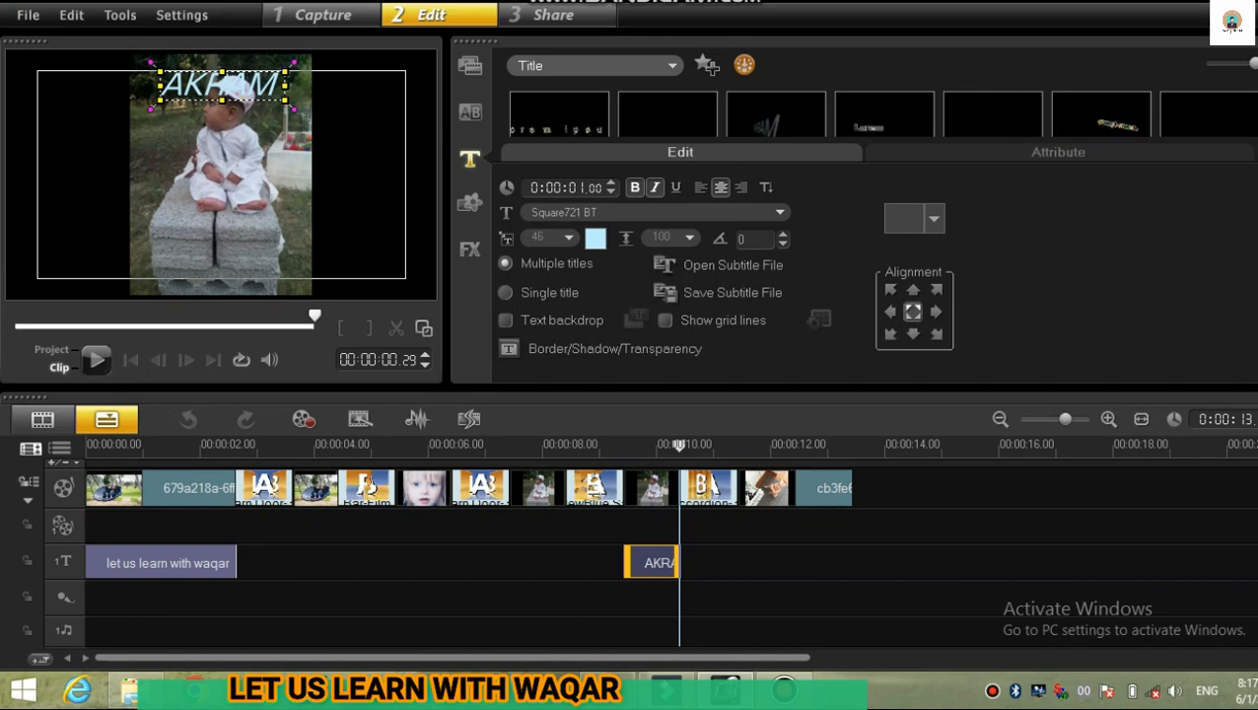
Align the 1-second title at the center of the frame, and play it to review its position.
click(913, 311)
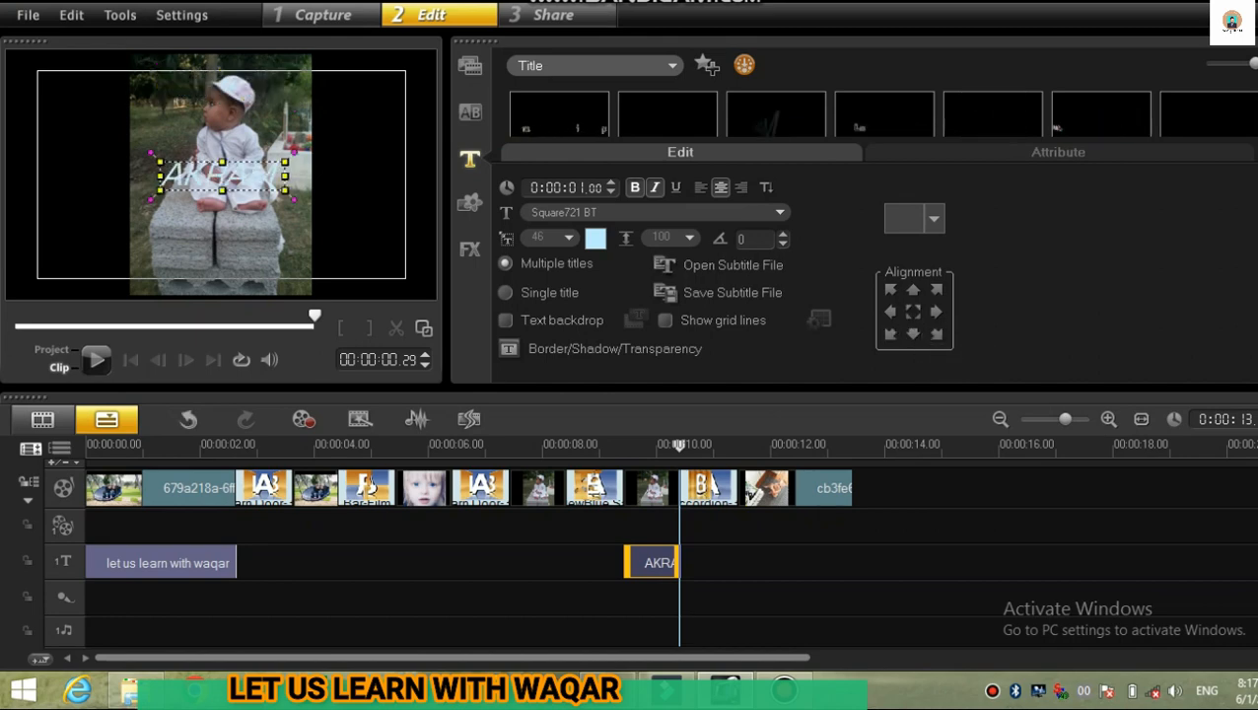
key(space)
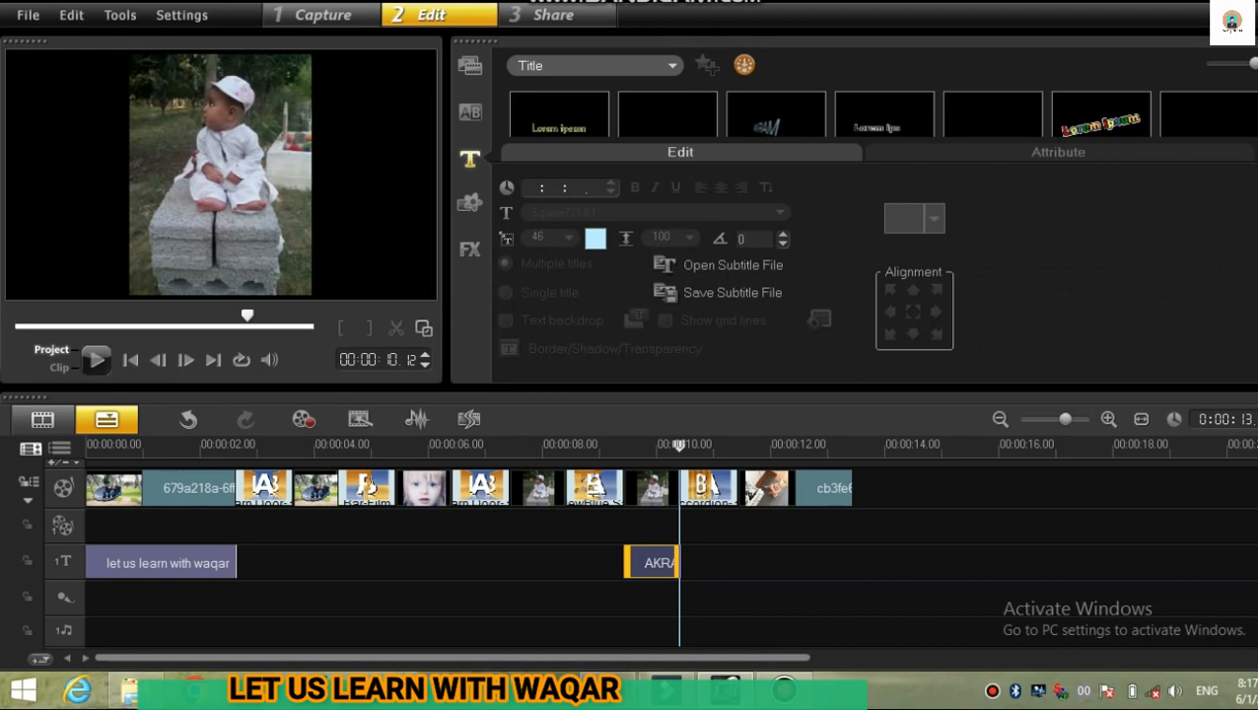
key(space)
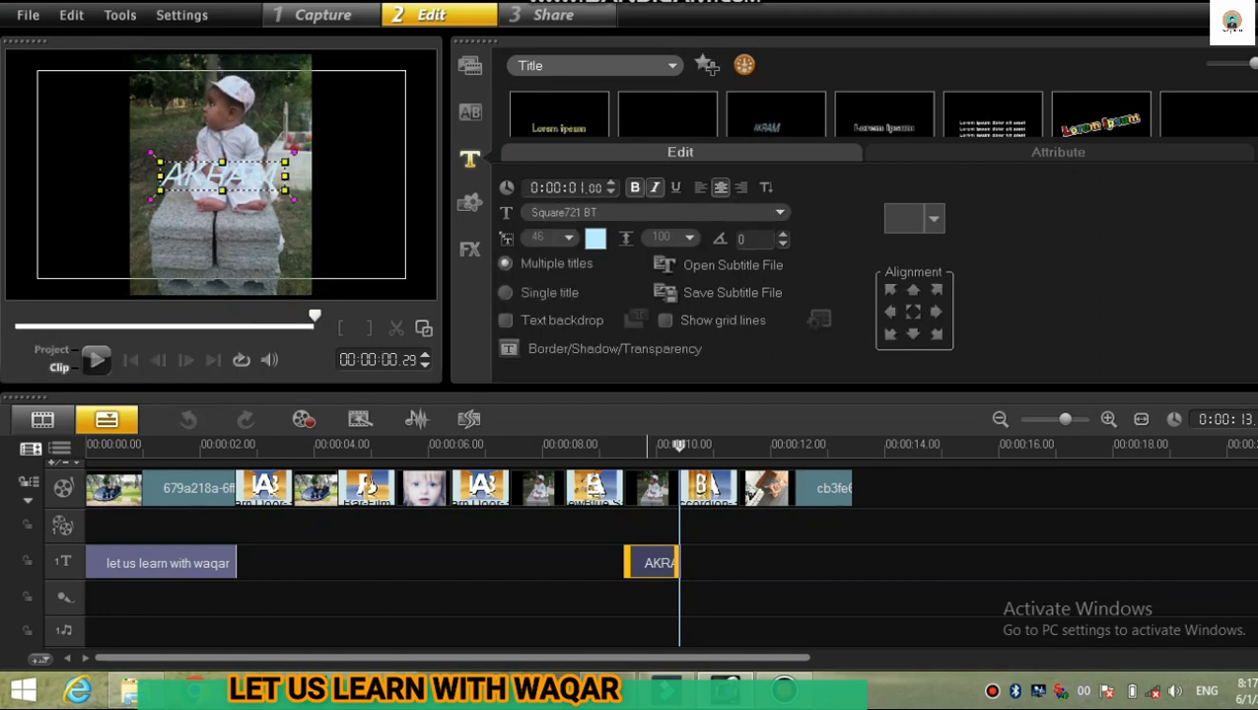
click(95, 360)
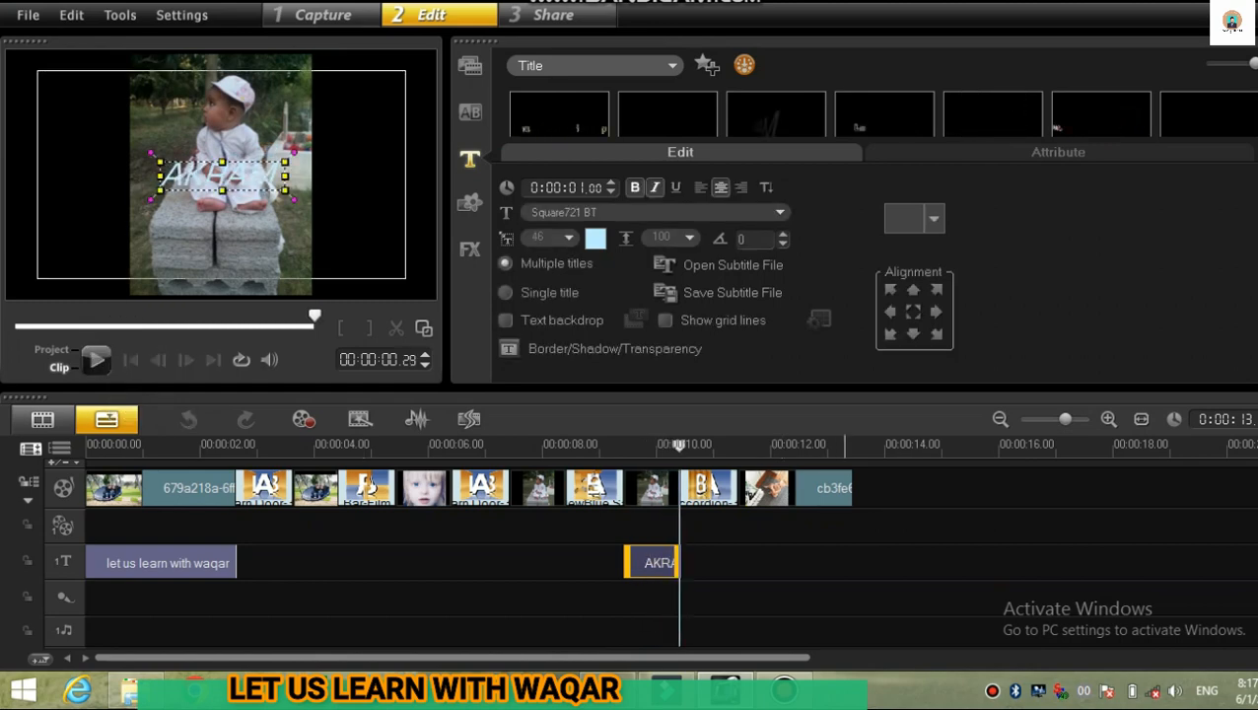
Apply the plain black Arial style preset to the 1-second title, and play it.
click(933, 218)
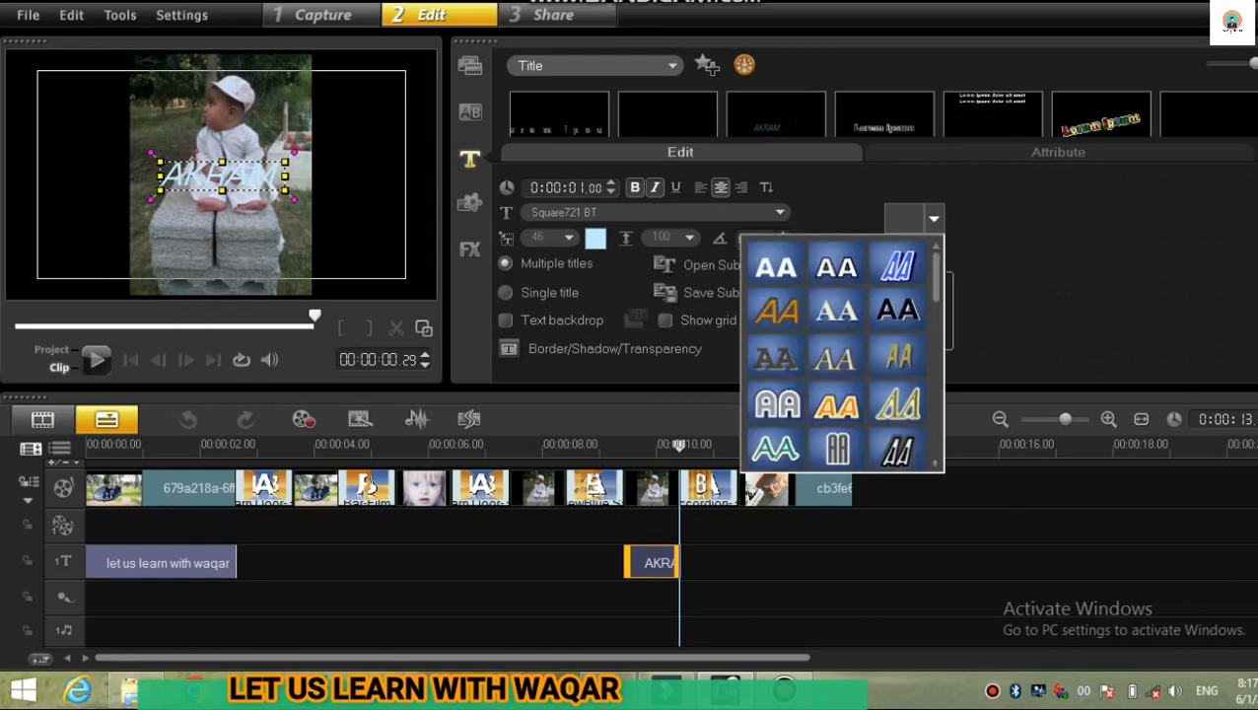
click(897, 309)
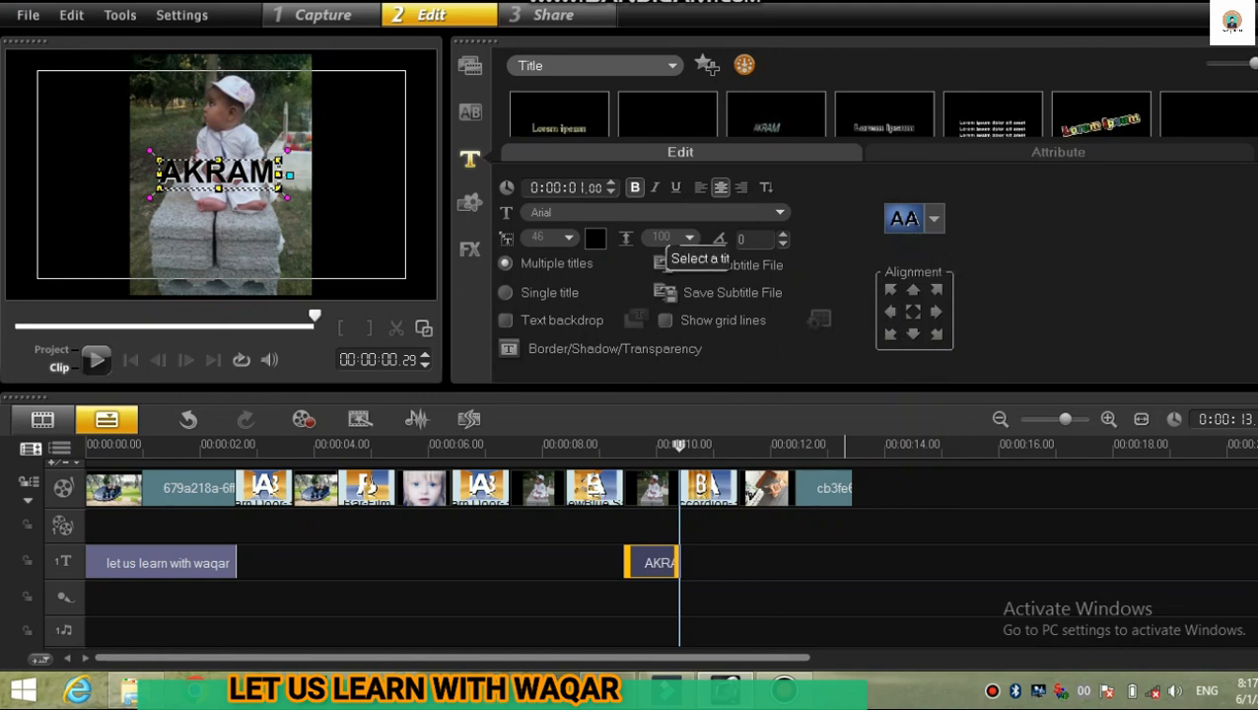
click(95, 360)
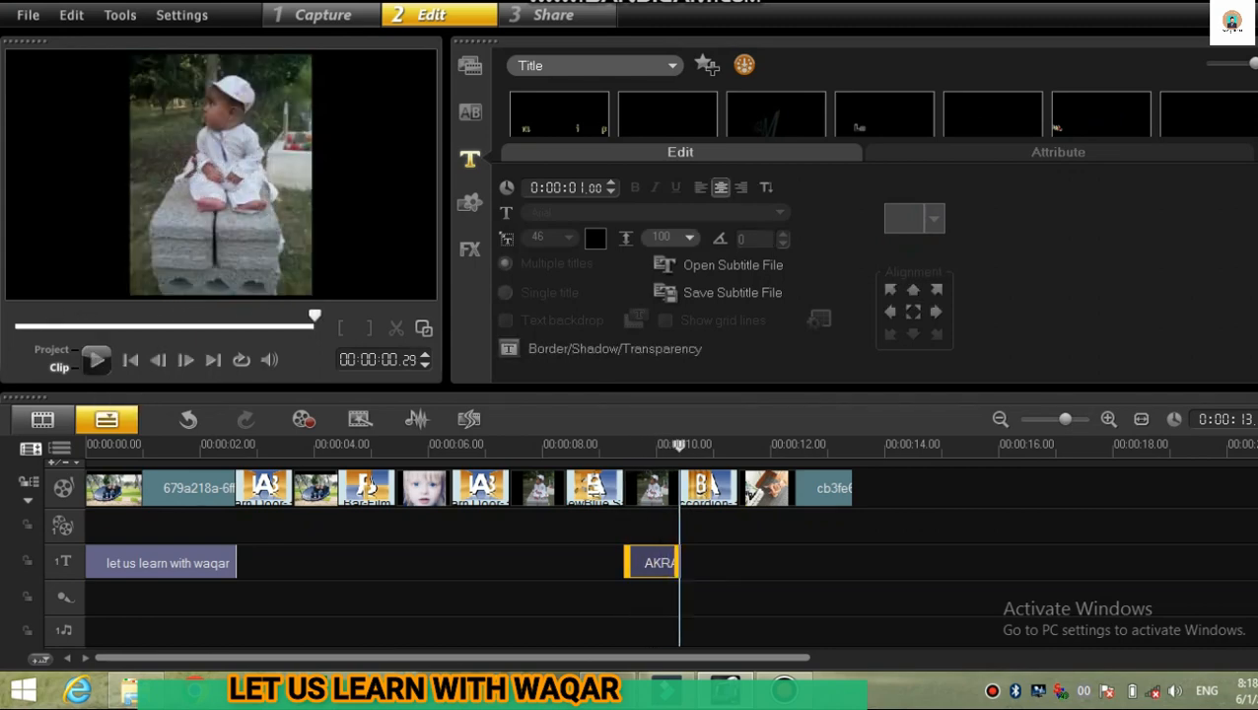
Try the green Victorian LET, gold Calligraph421 BT and orange Orange LET style presets on the 1-second title.
click(933, 219)
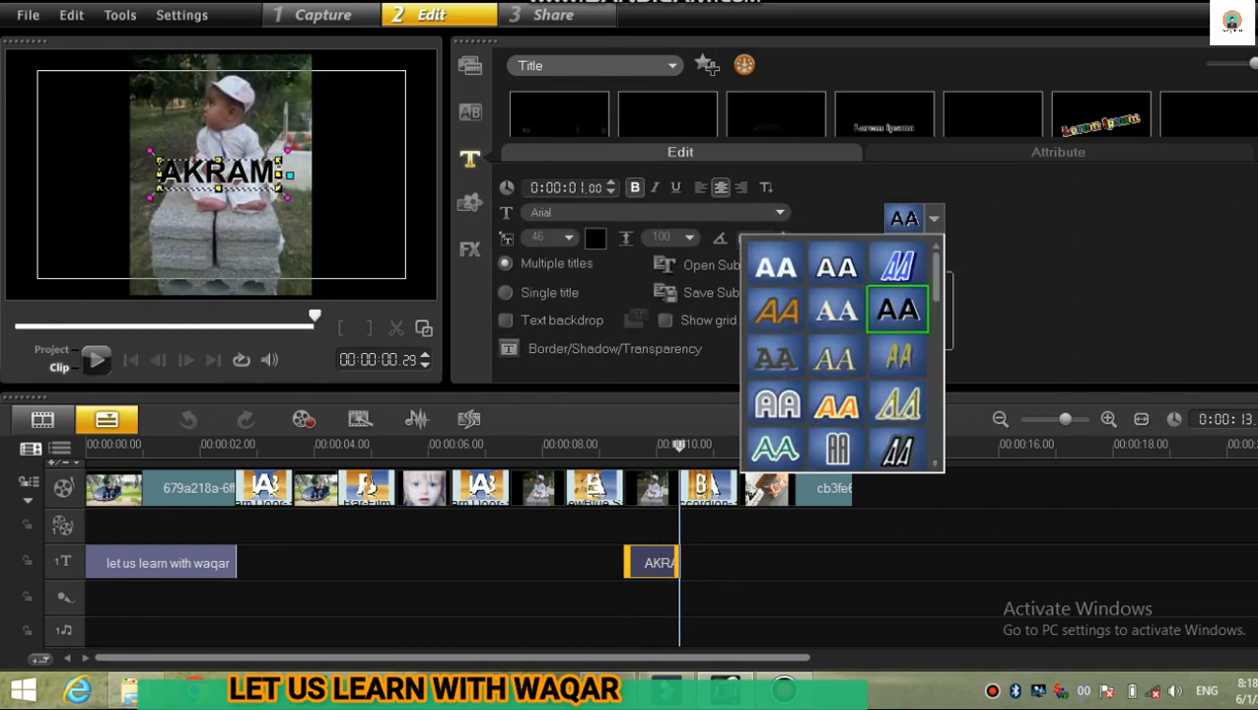
scroll(838, 354, down, 1)
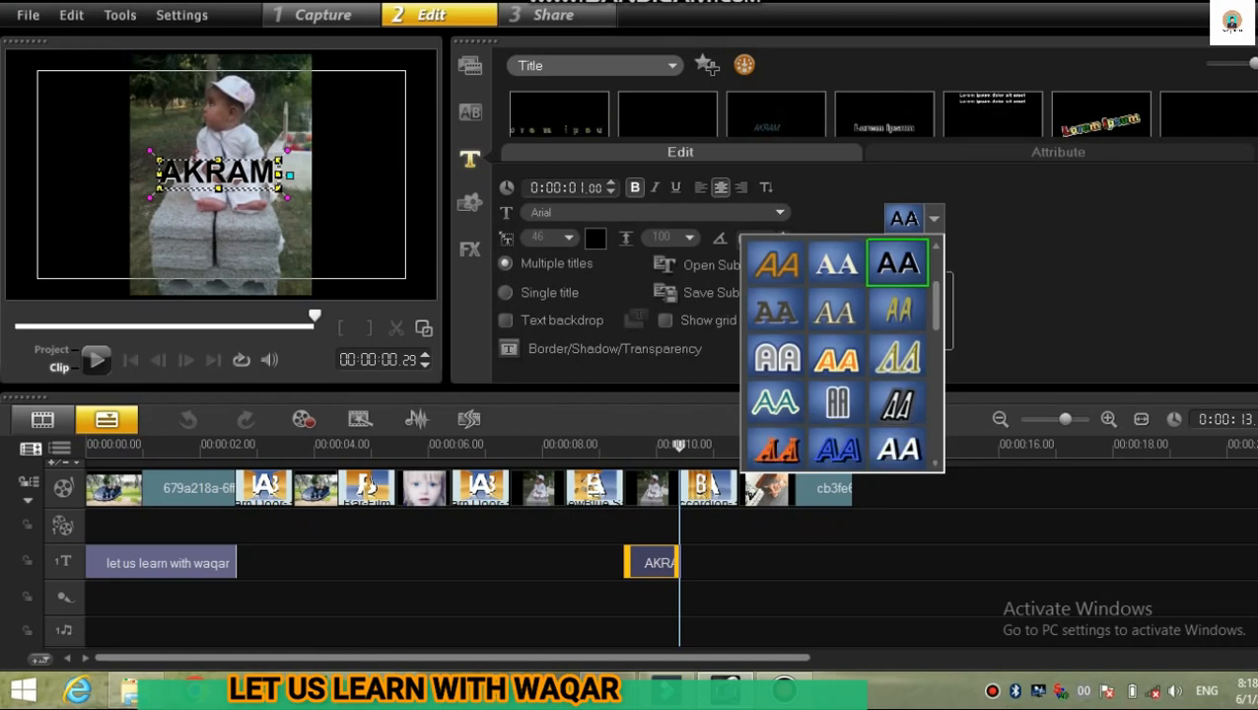
scroll(843, 355, down, 2)
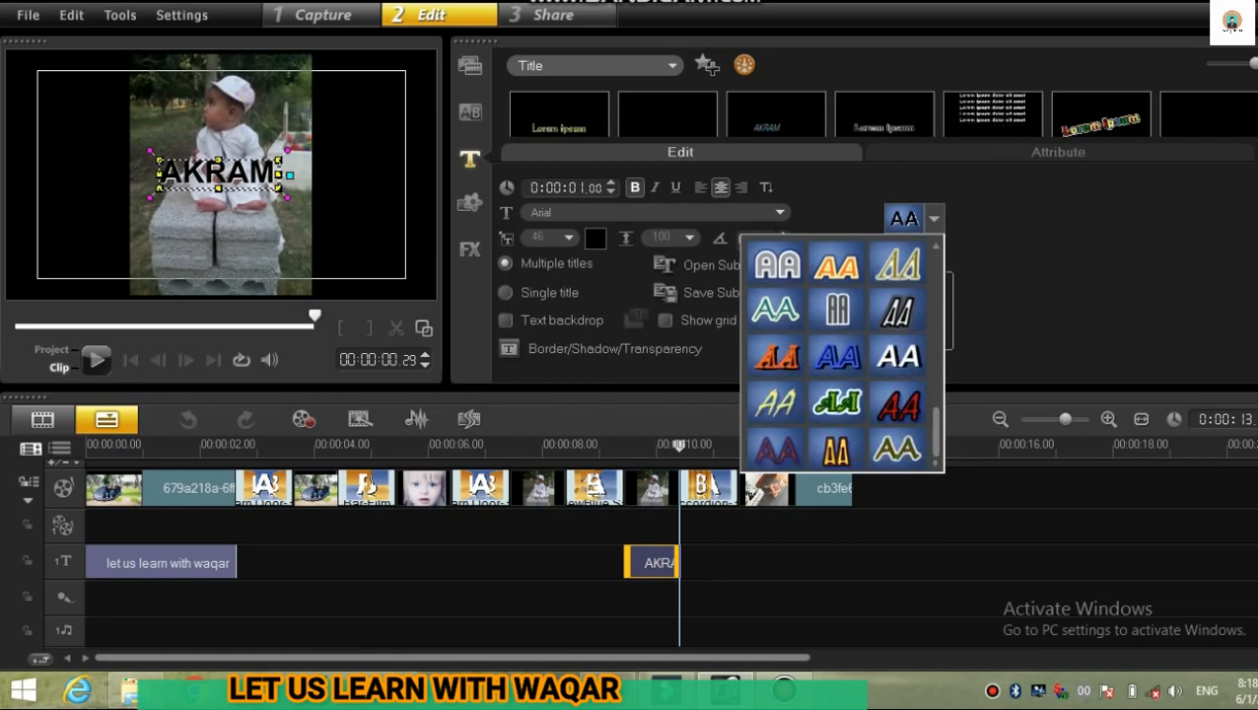
click(836, 402)
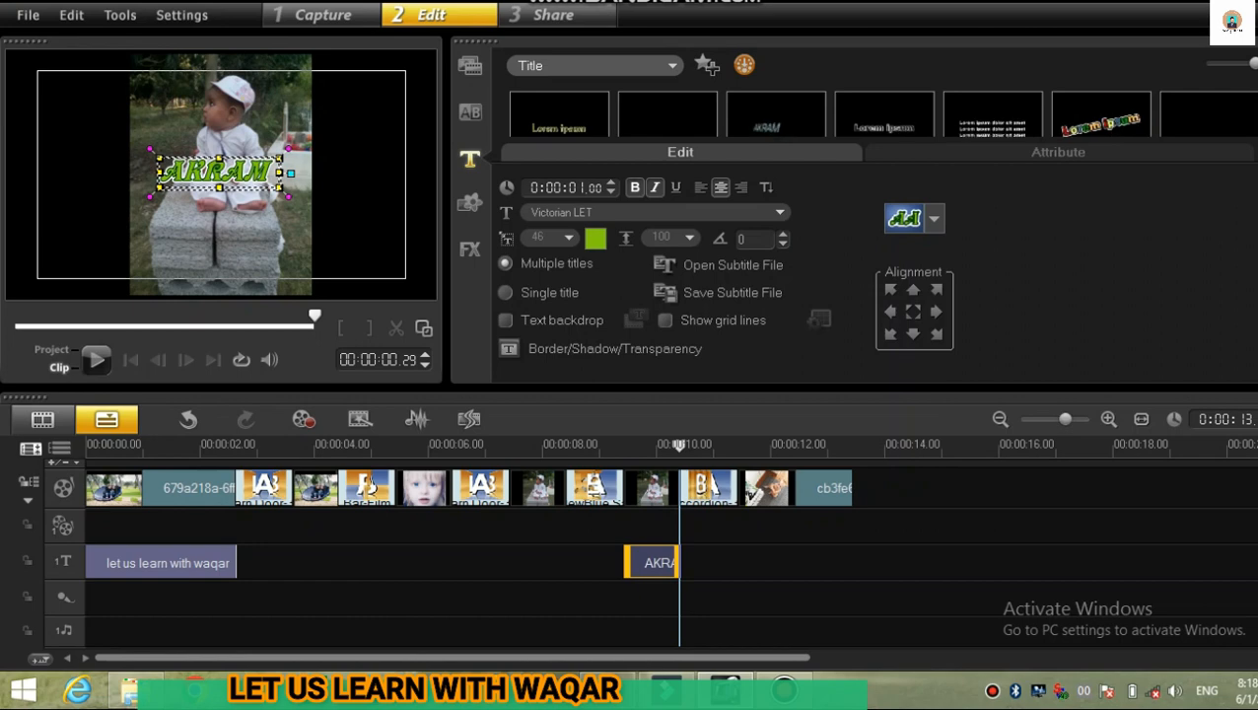
click(934, 218)
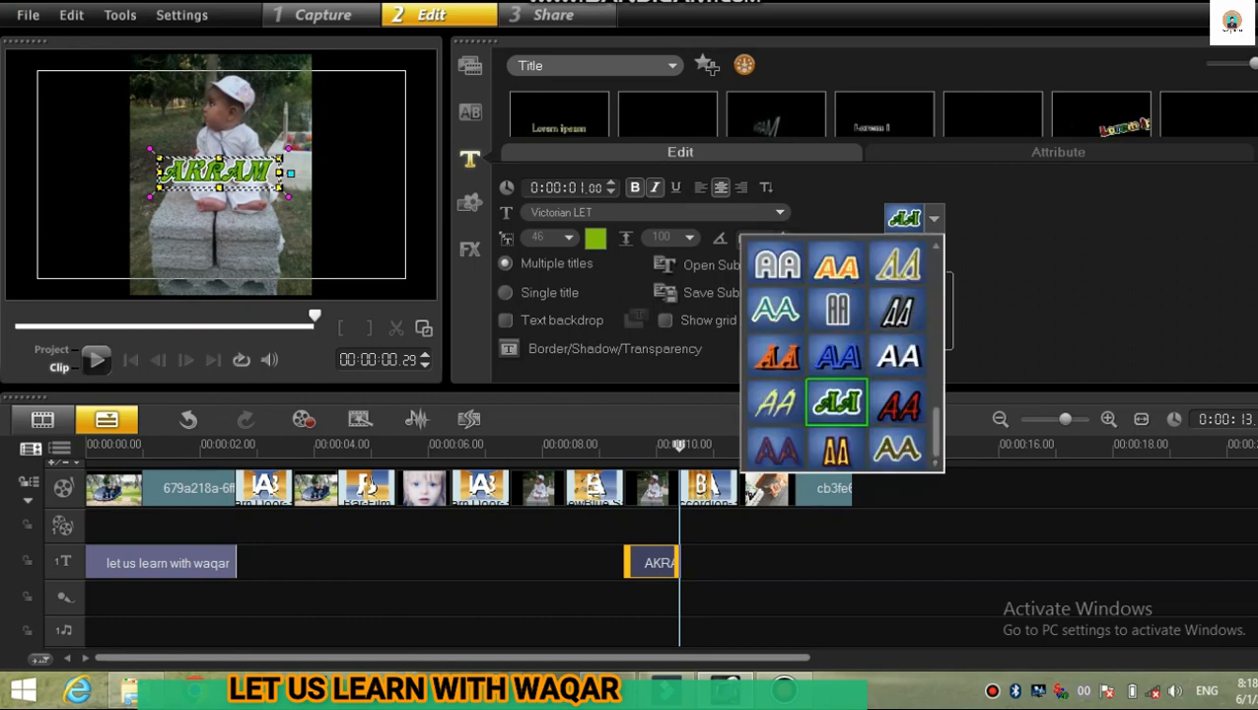
click(897, 449)
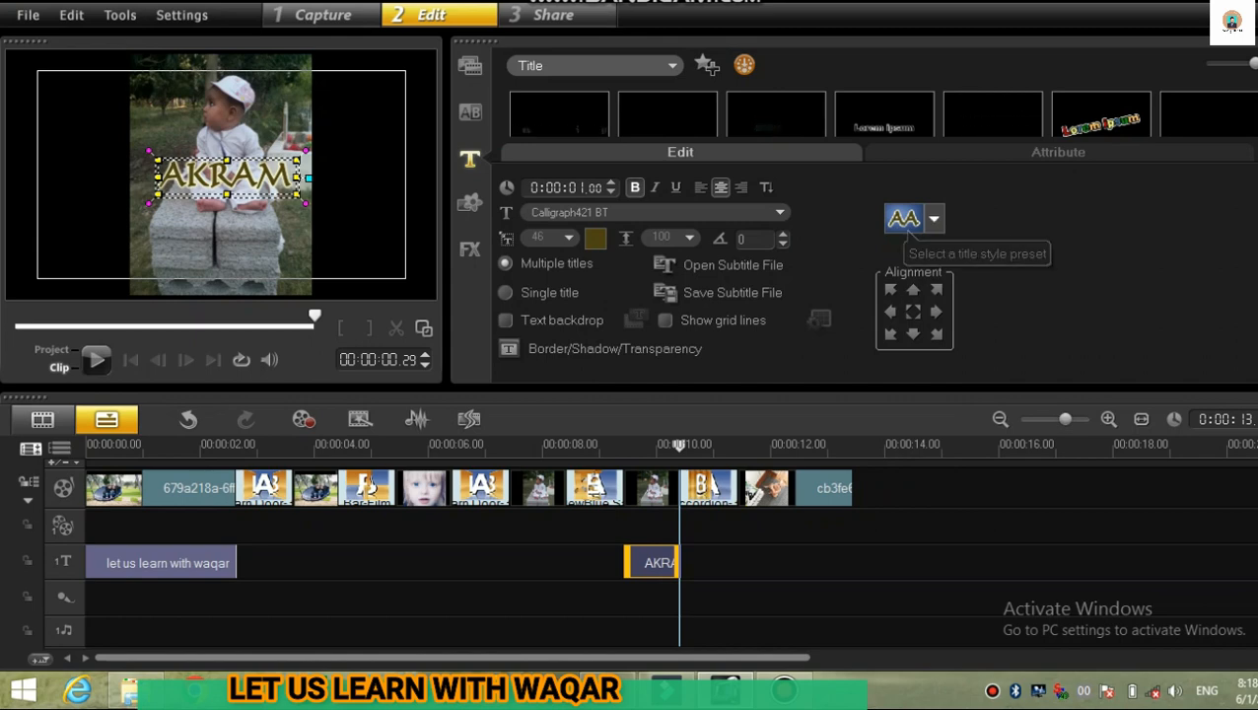
click(933, 218)
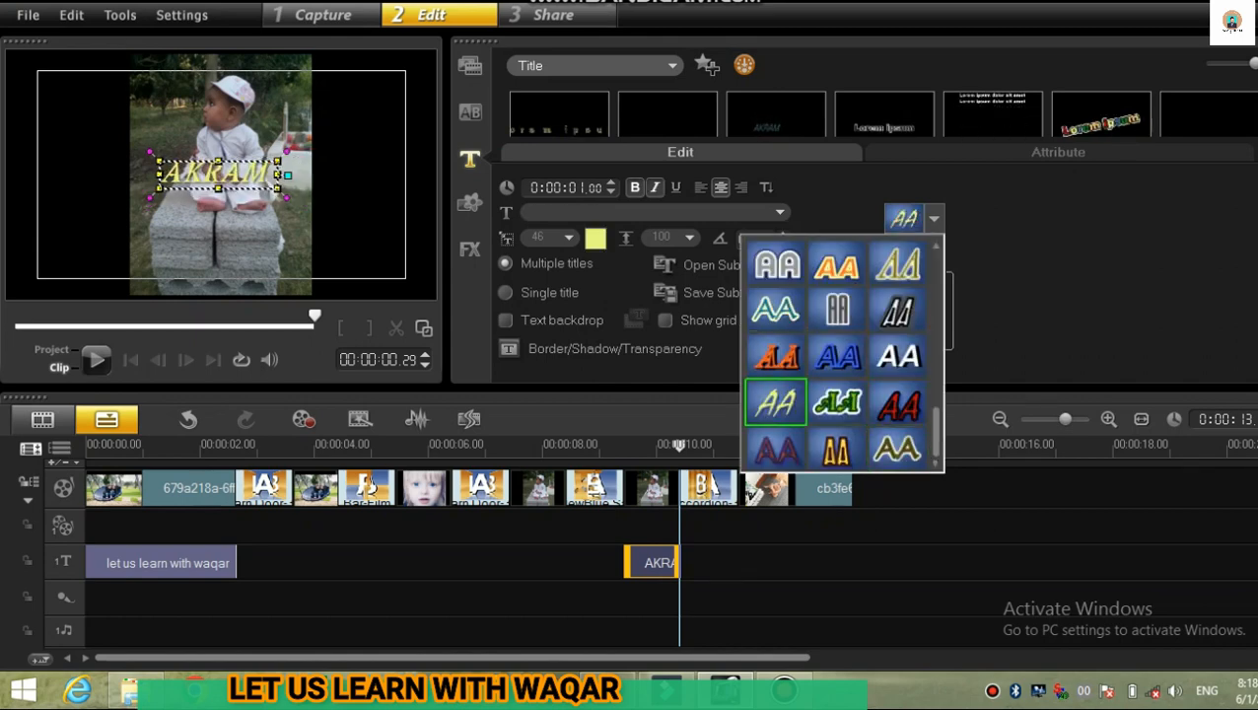
click(775, 449)
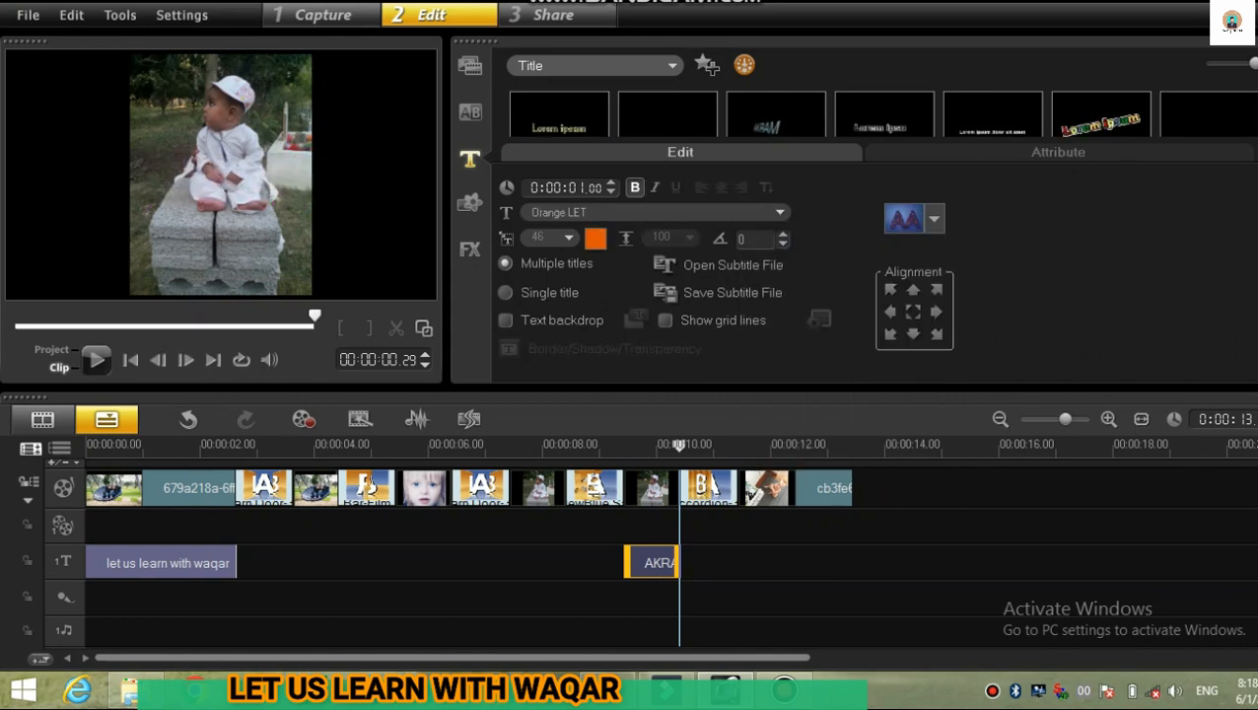
Reselect the 1-second title on the title track and apply the plain black Arial style preset.
click(749, 490)
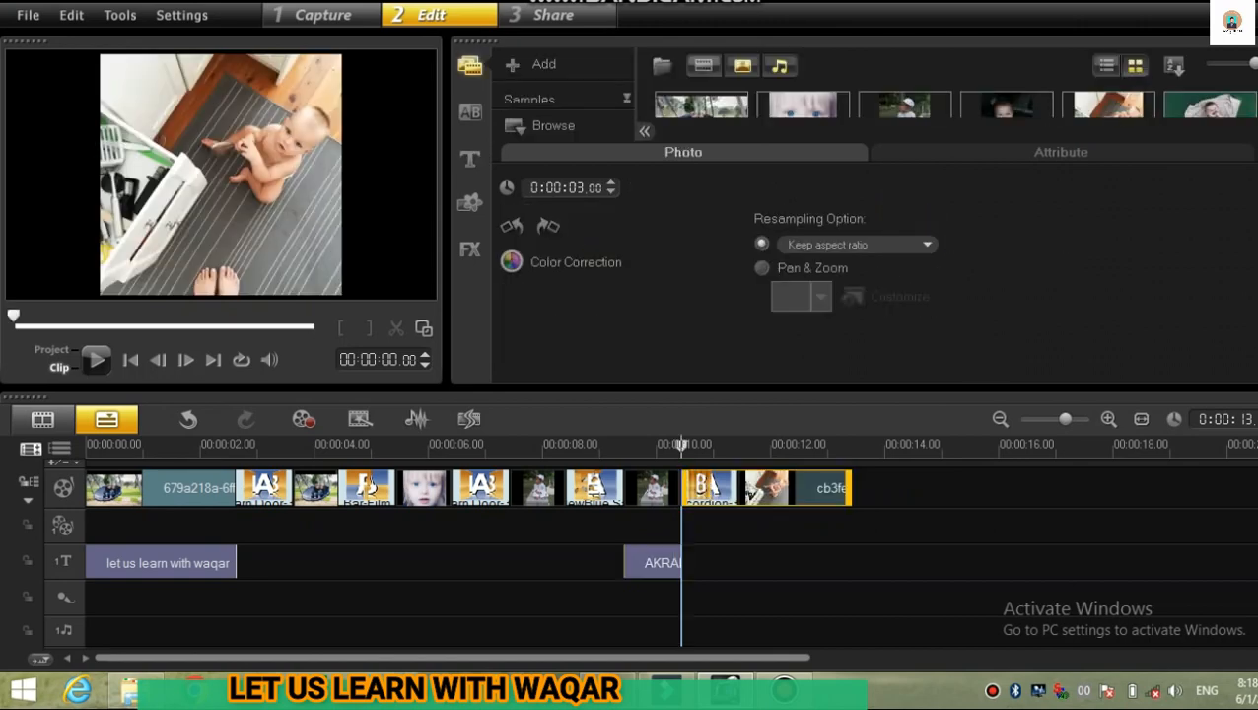
click(651, 562)
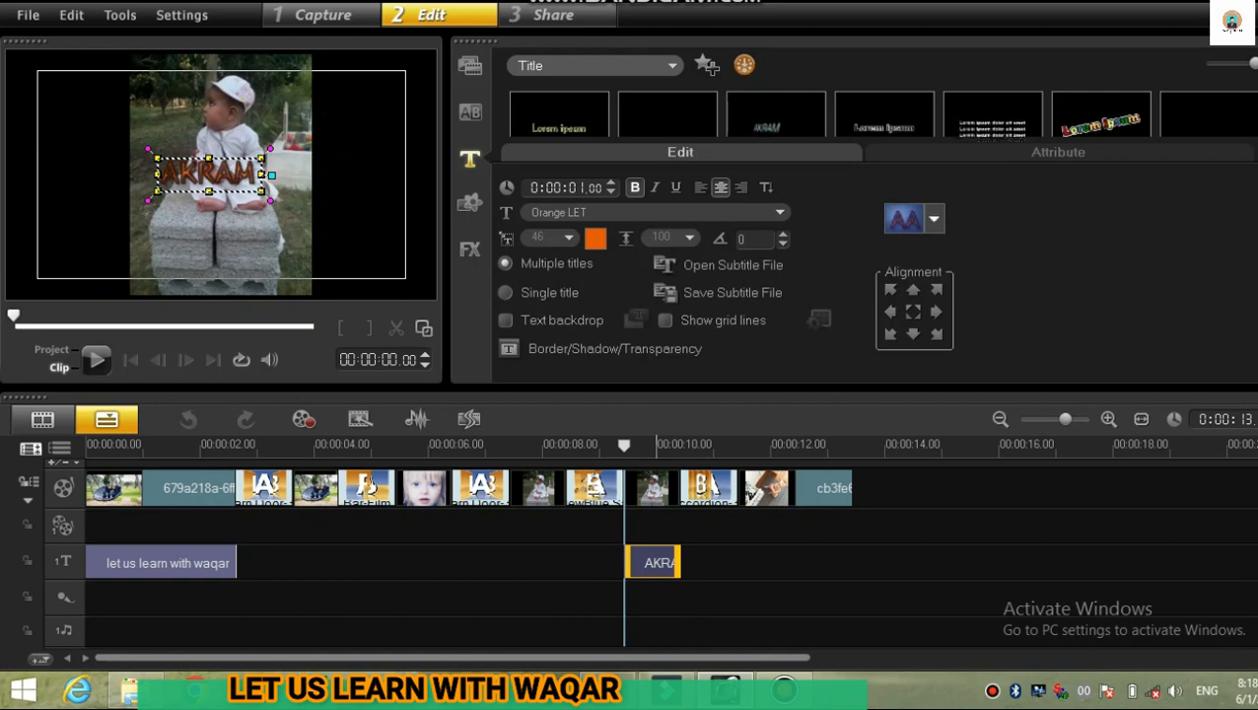
click(932, 219)
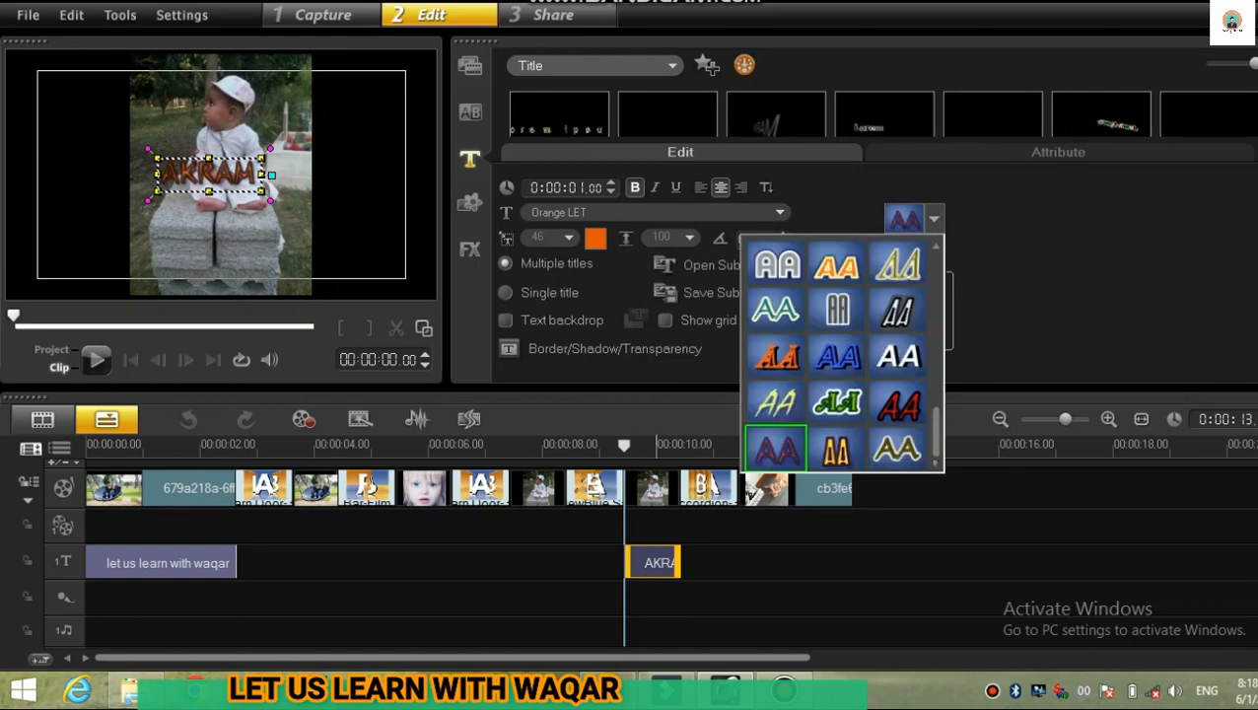
scroll(838, 355, up, 3)
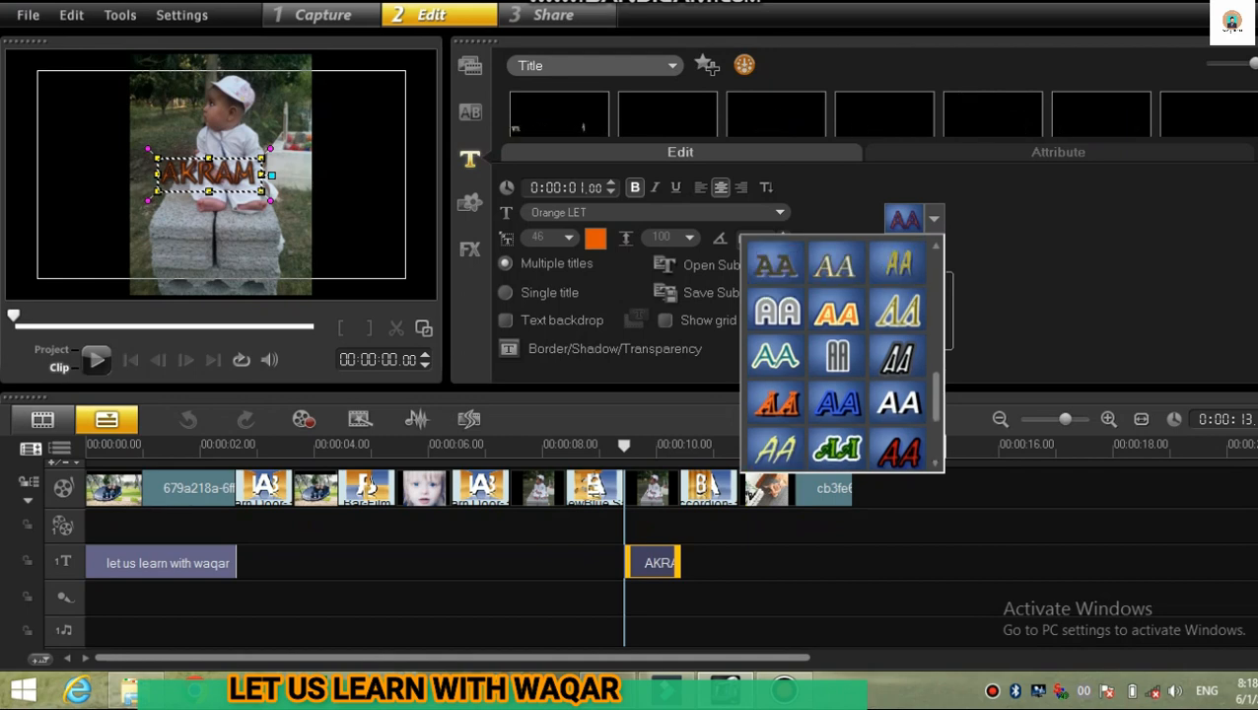
click(776, 266)
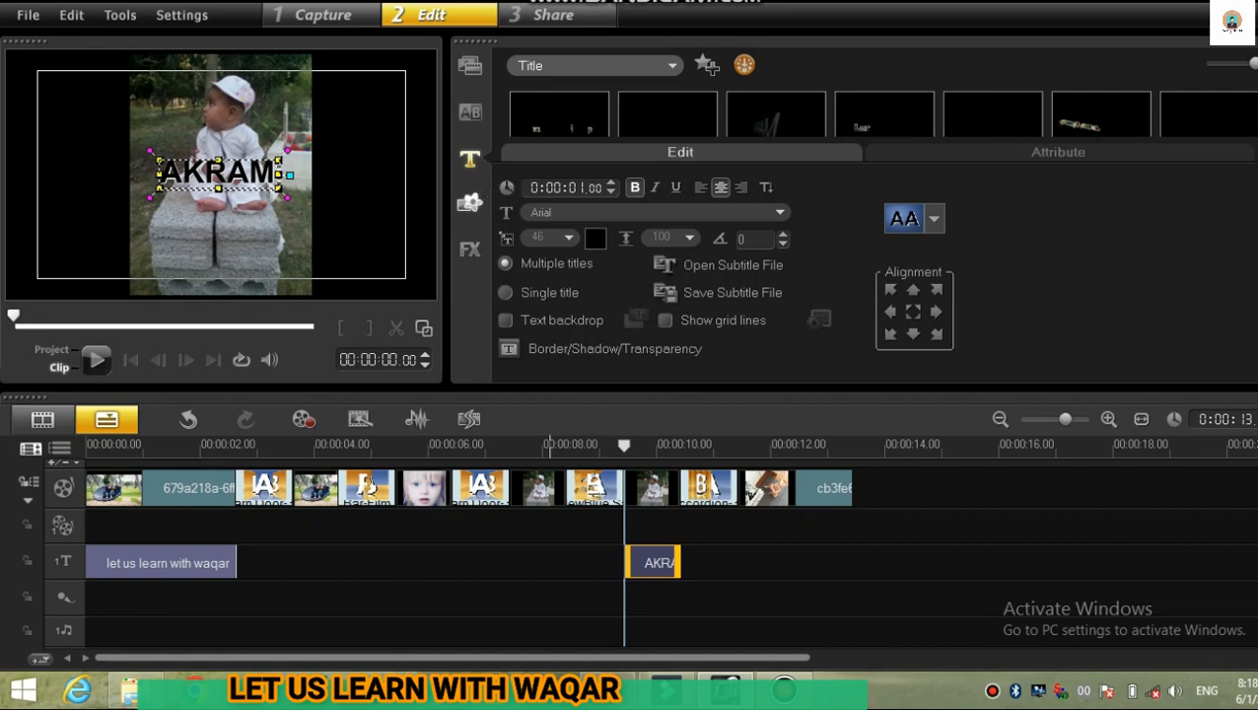
Apply the Bubble video filter to the photo between the third and fourth transitions, and play the clip.
click(469, 202)
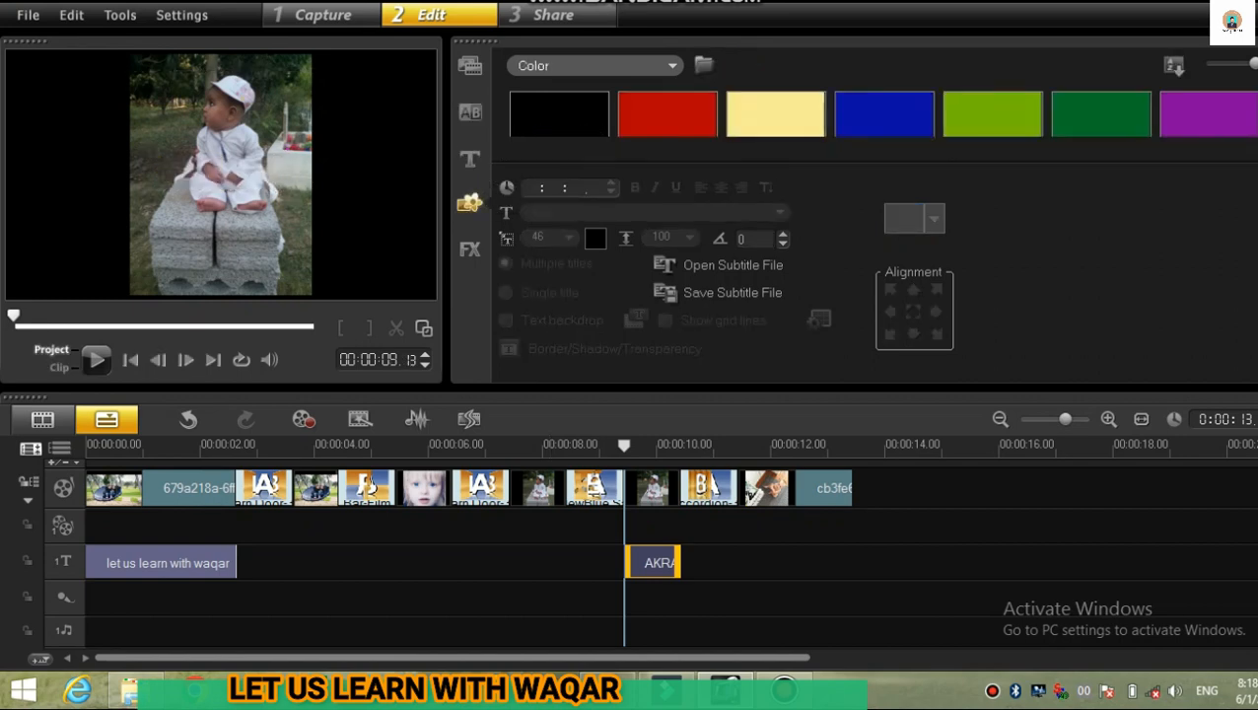
click(469, 250)
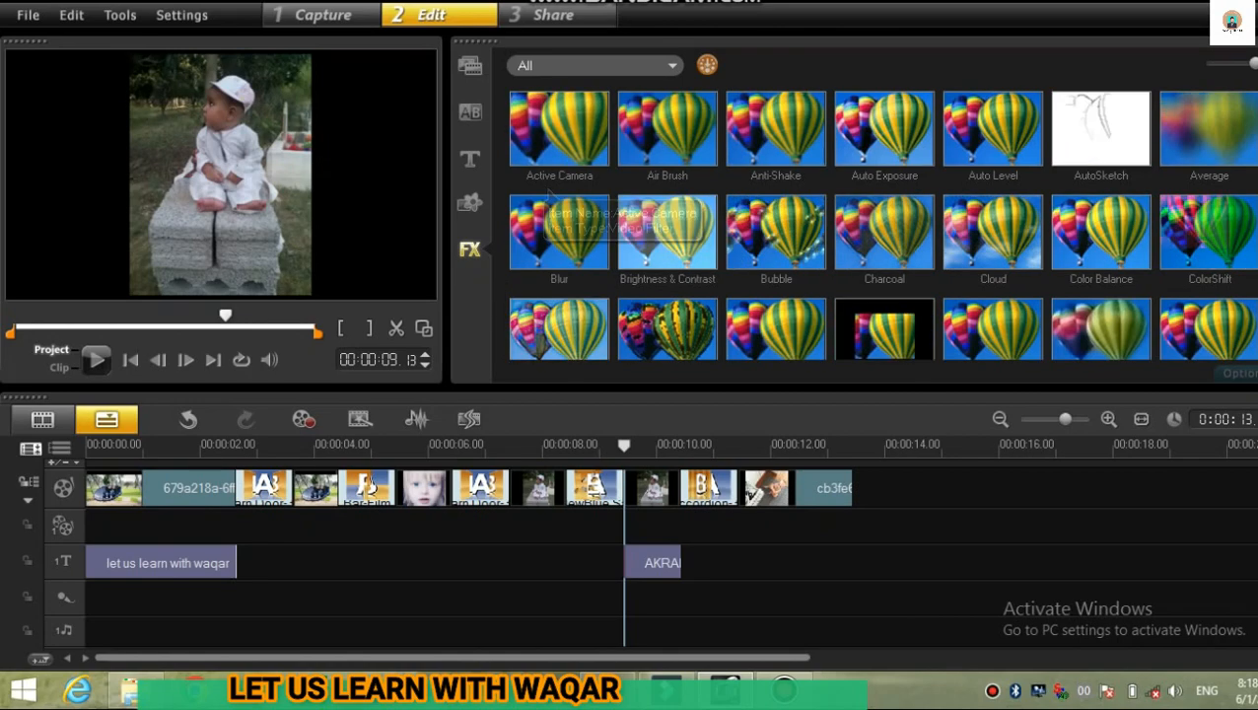
scroll(552, 158, down, 2)
scroll(557, 261, down, 2)
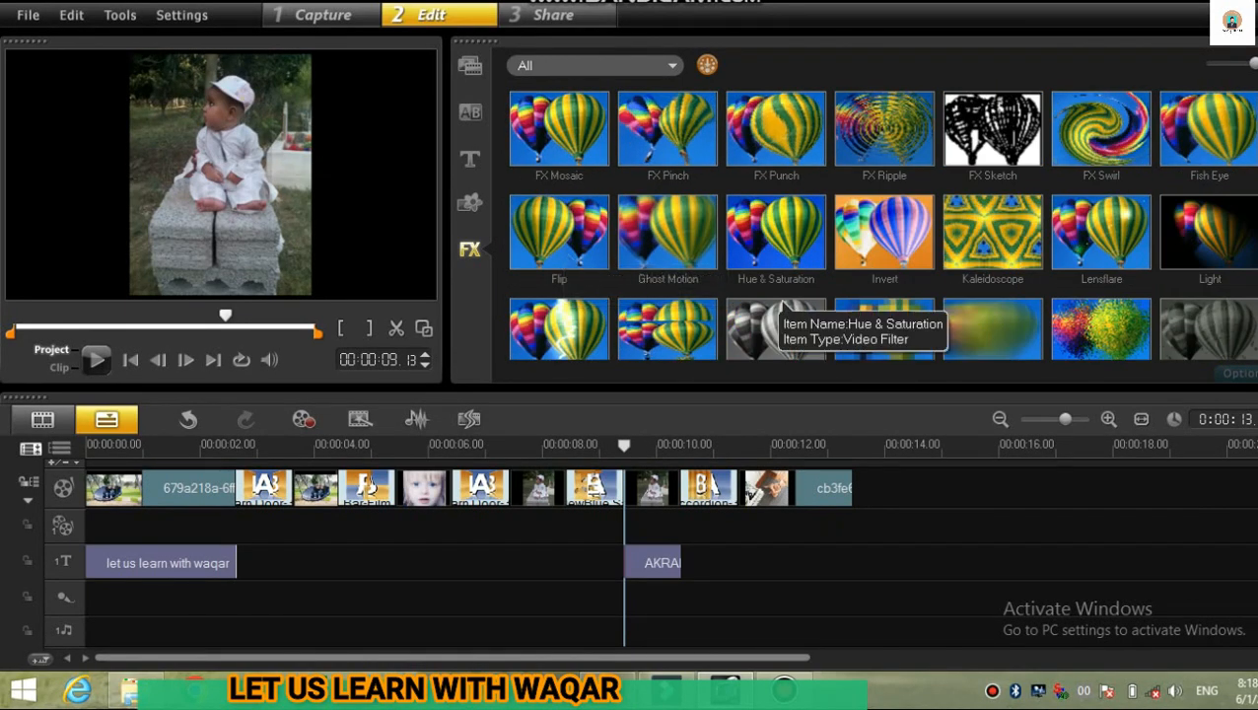
scroll(782, 314, down, 2)
scroll(781, 313, up, 6)
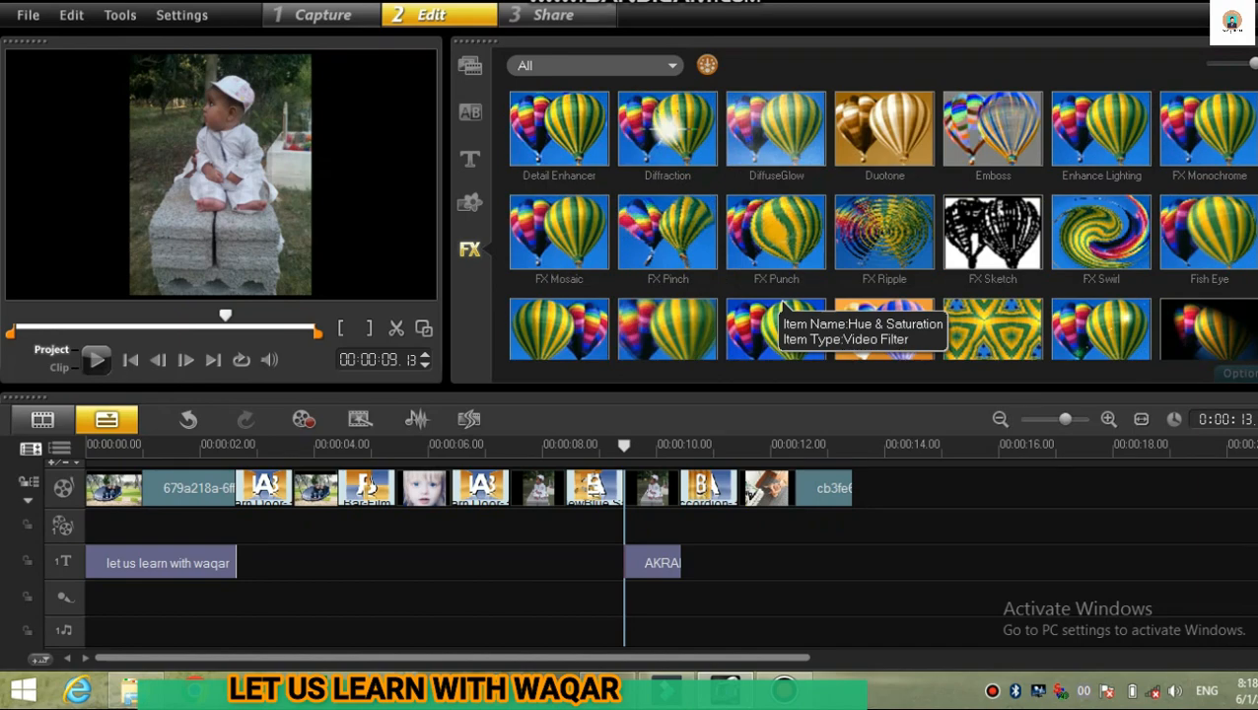
scroll(782, 314, down, 1)
scroll(782, 314, down, 1)
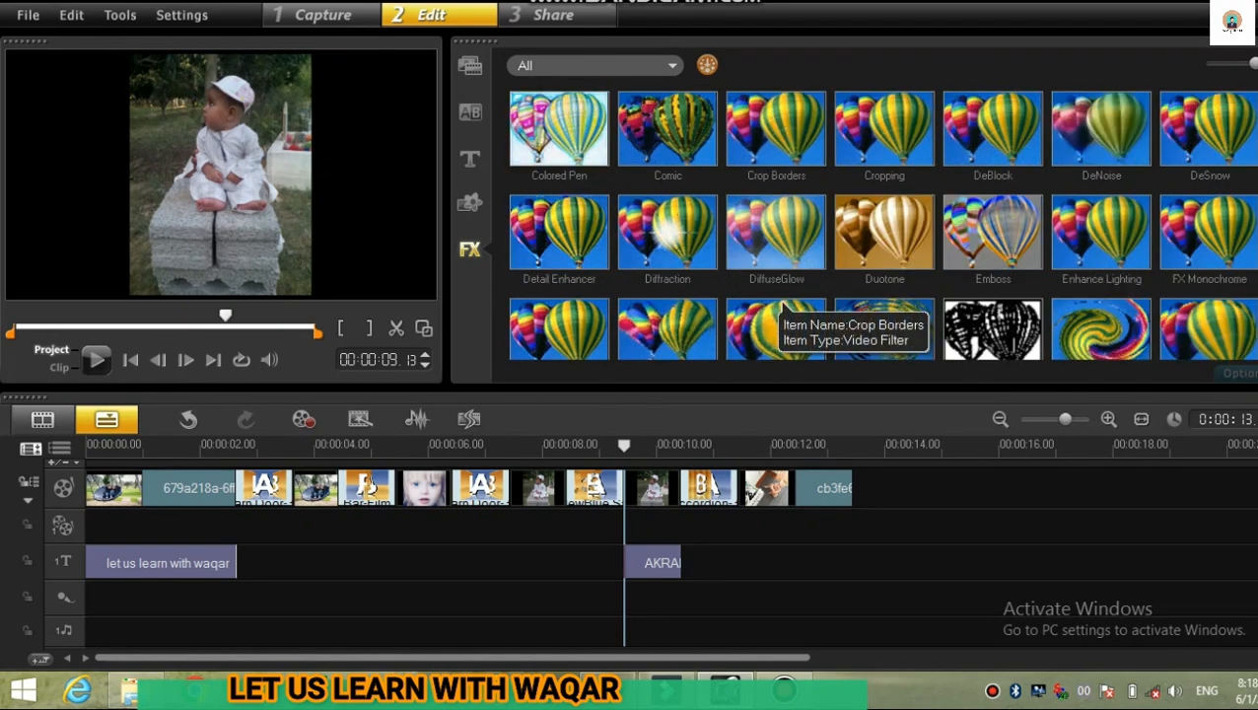
scroll(782, 314, up, 1)
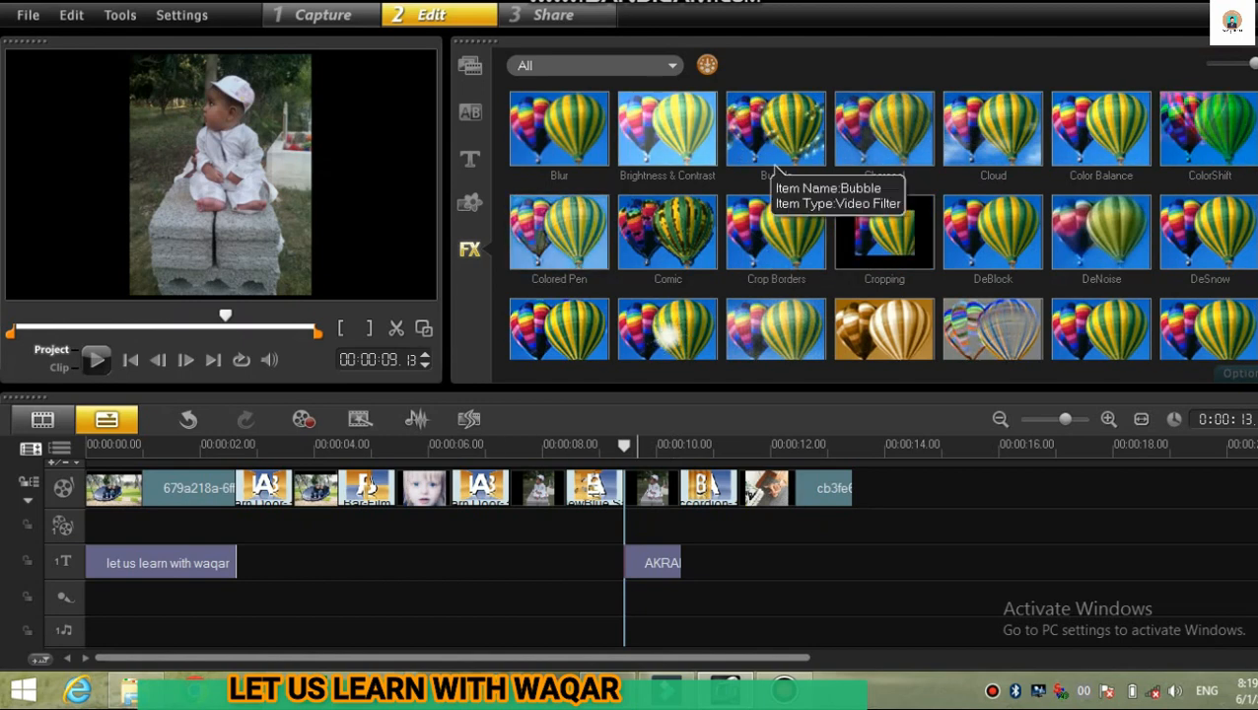
click(776, 167)
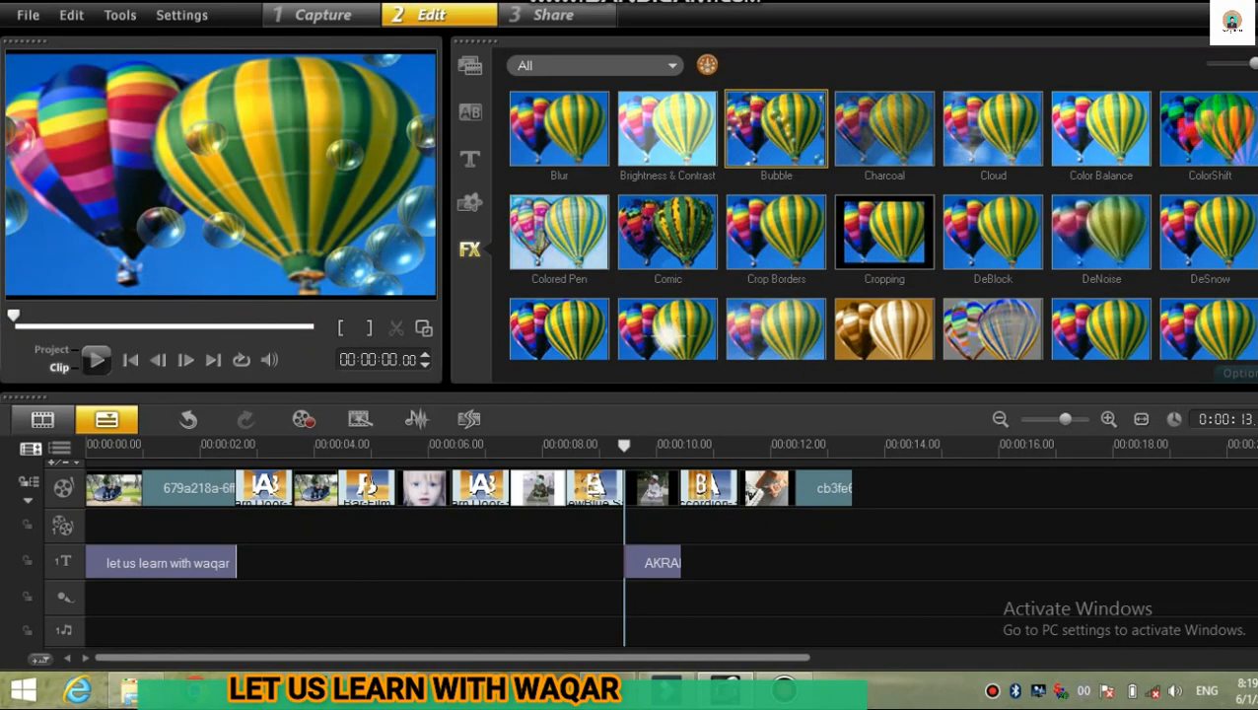
drag(537, 488, 547, 488)
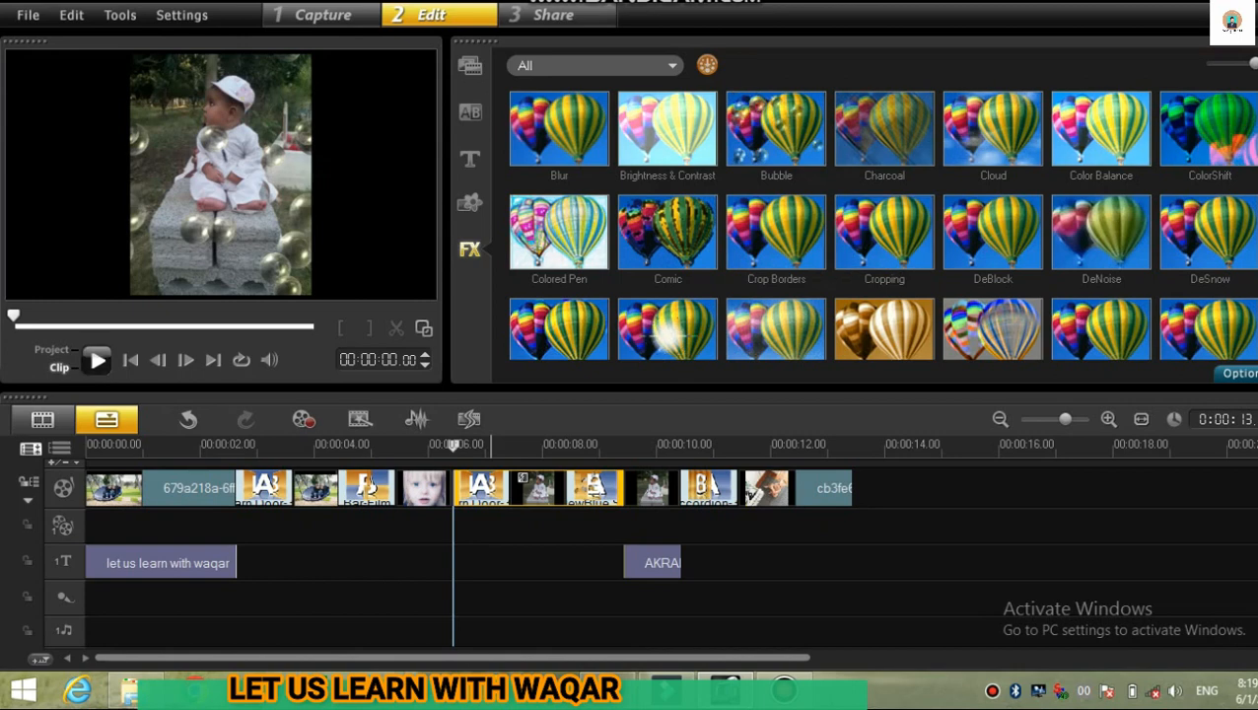
click(97, 360)
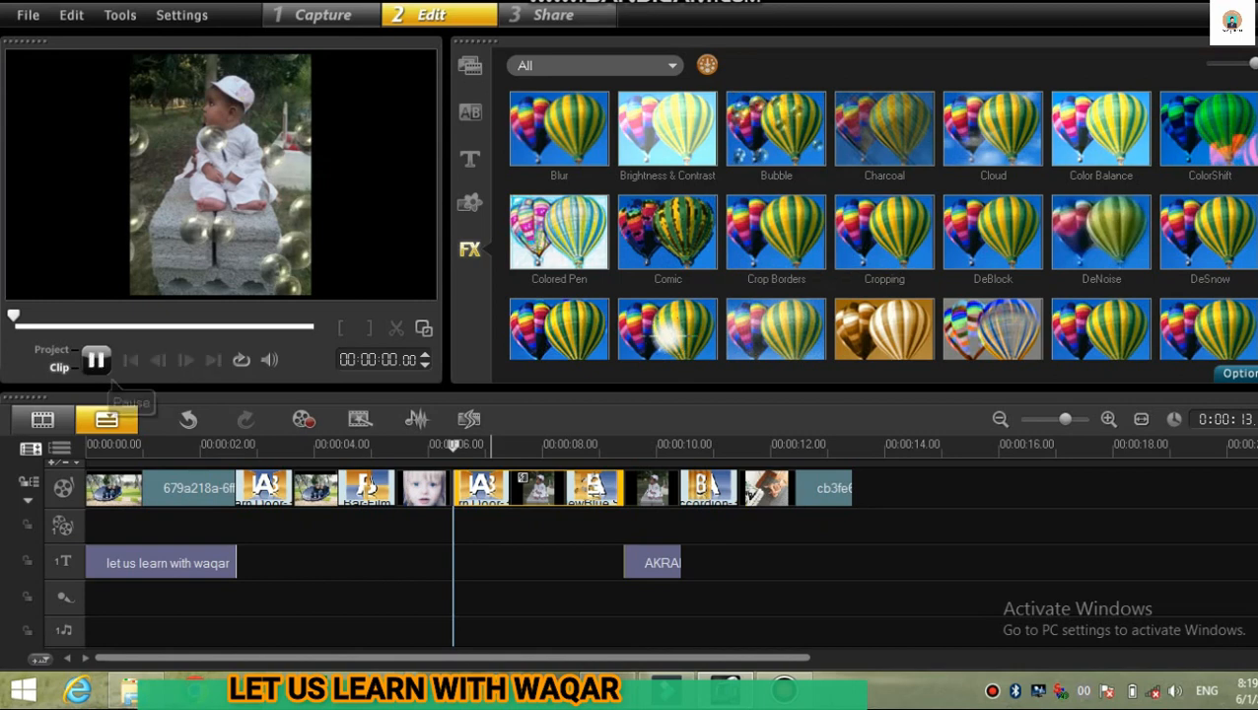
click(108, 375)
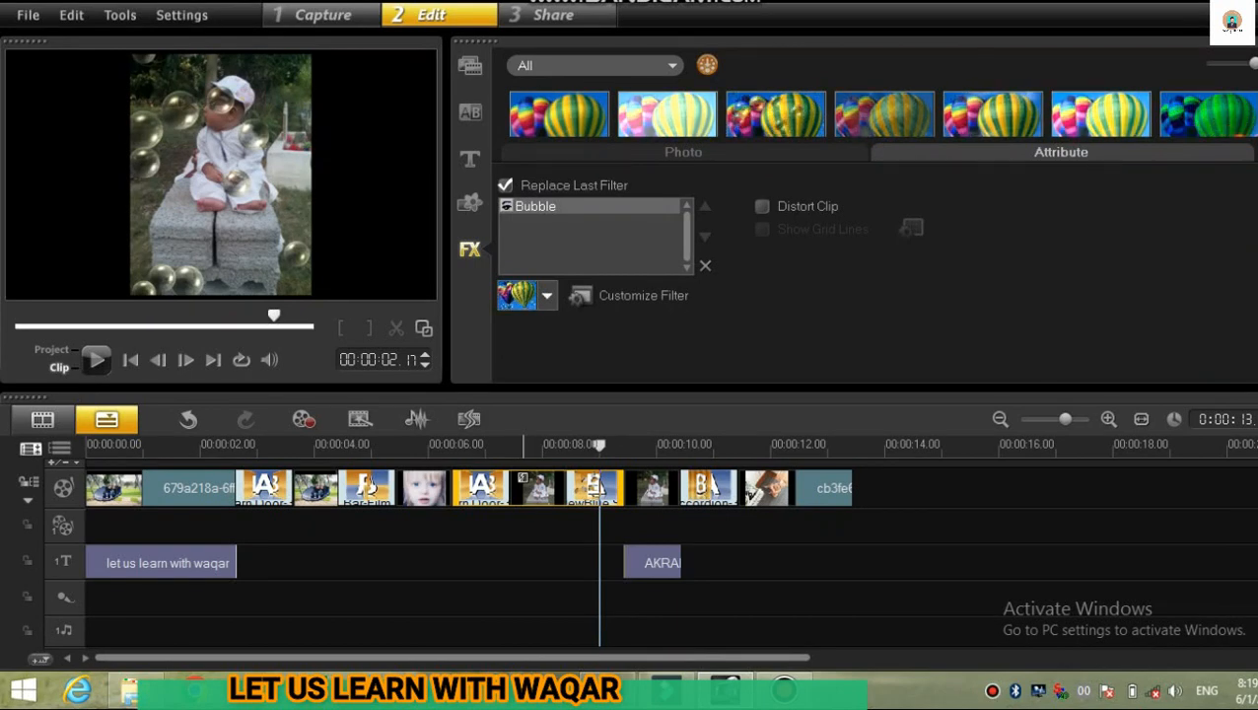
Apply the sixth preset of the Bubble filter to the photo, and play the project from the end of the third transition.
click(547, 294)
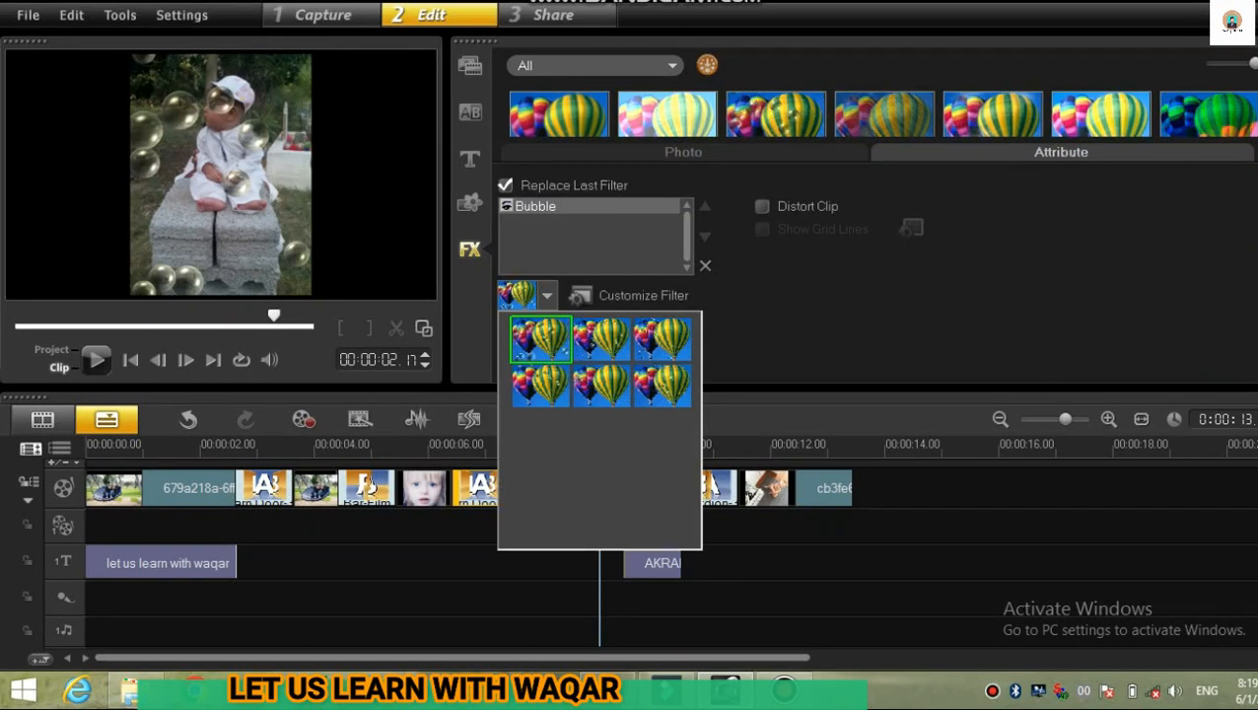
click(661, 384)
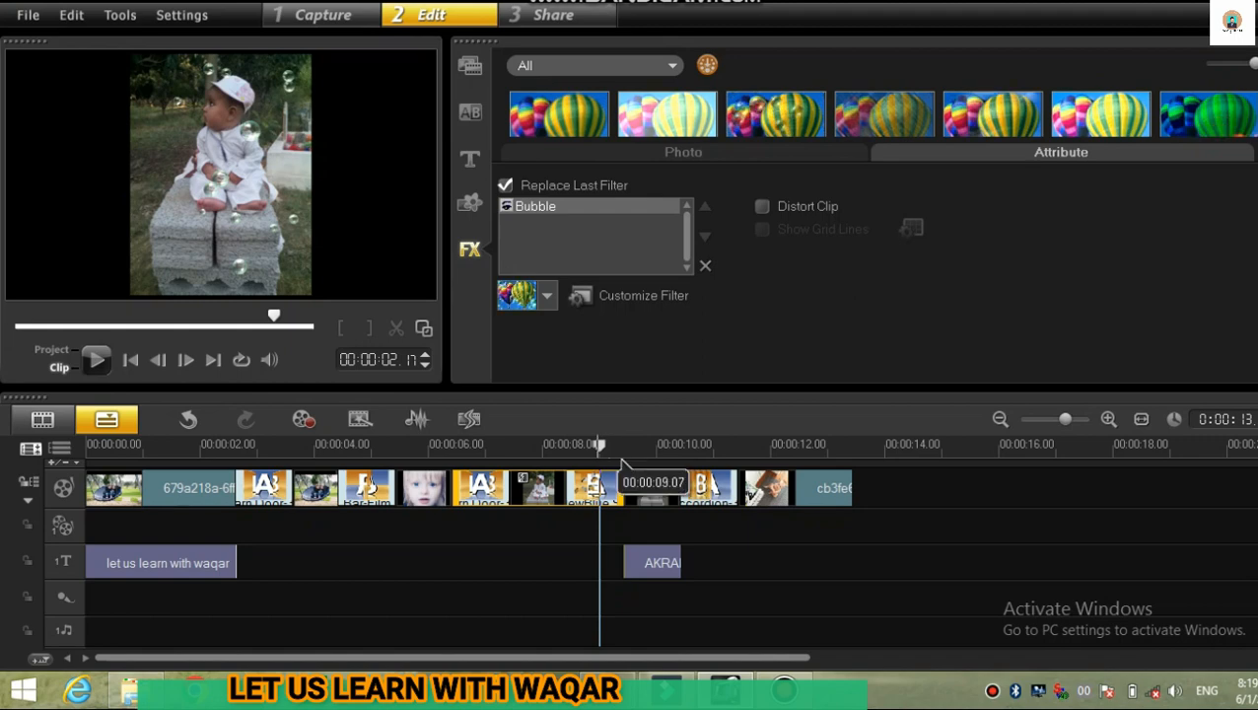
click(570, 477)
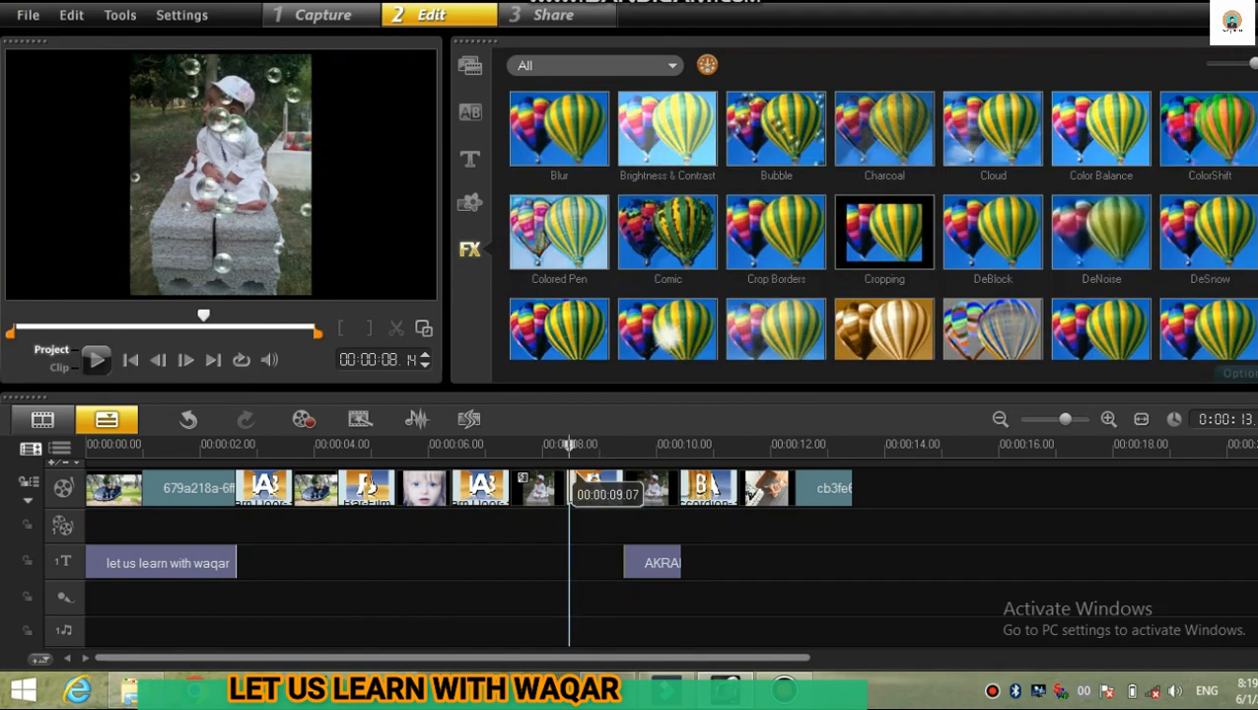
click(505, 483)
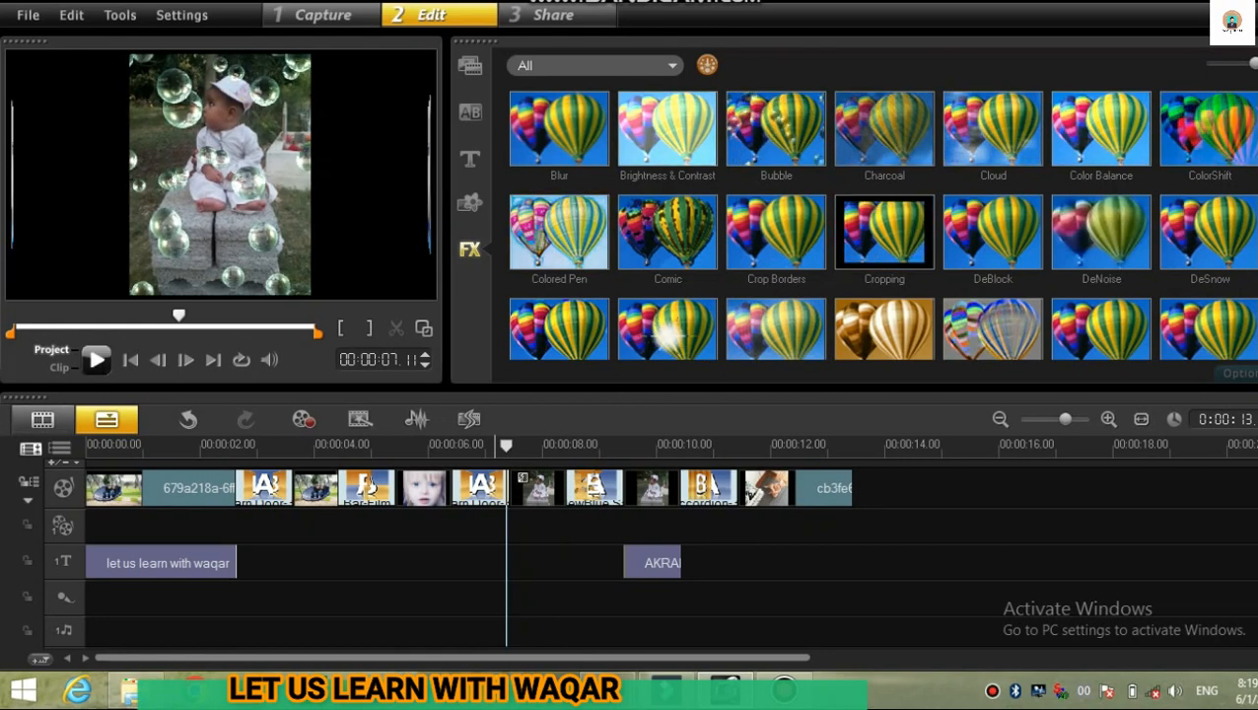
click(106, 371)
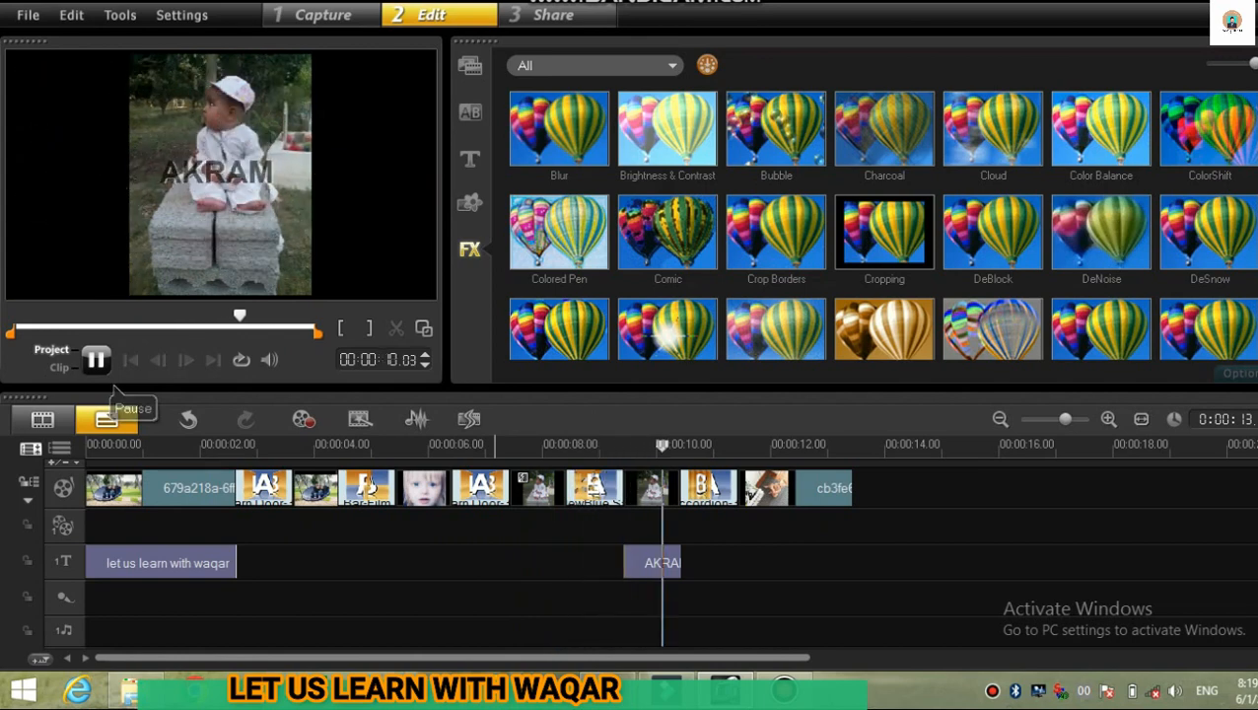
Apply the Cloud video filter to the close-up face photo between the second and third transitions, and play the clip.
click(104, 369)
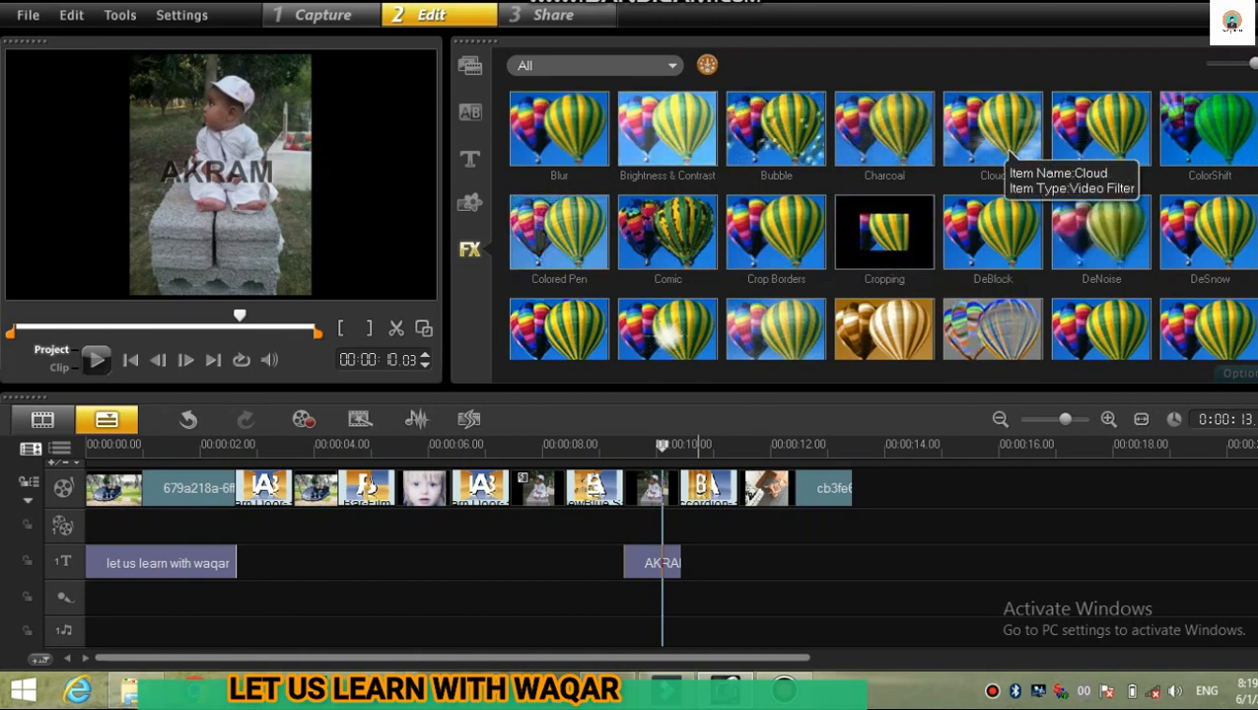
click(1005, 158)
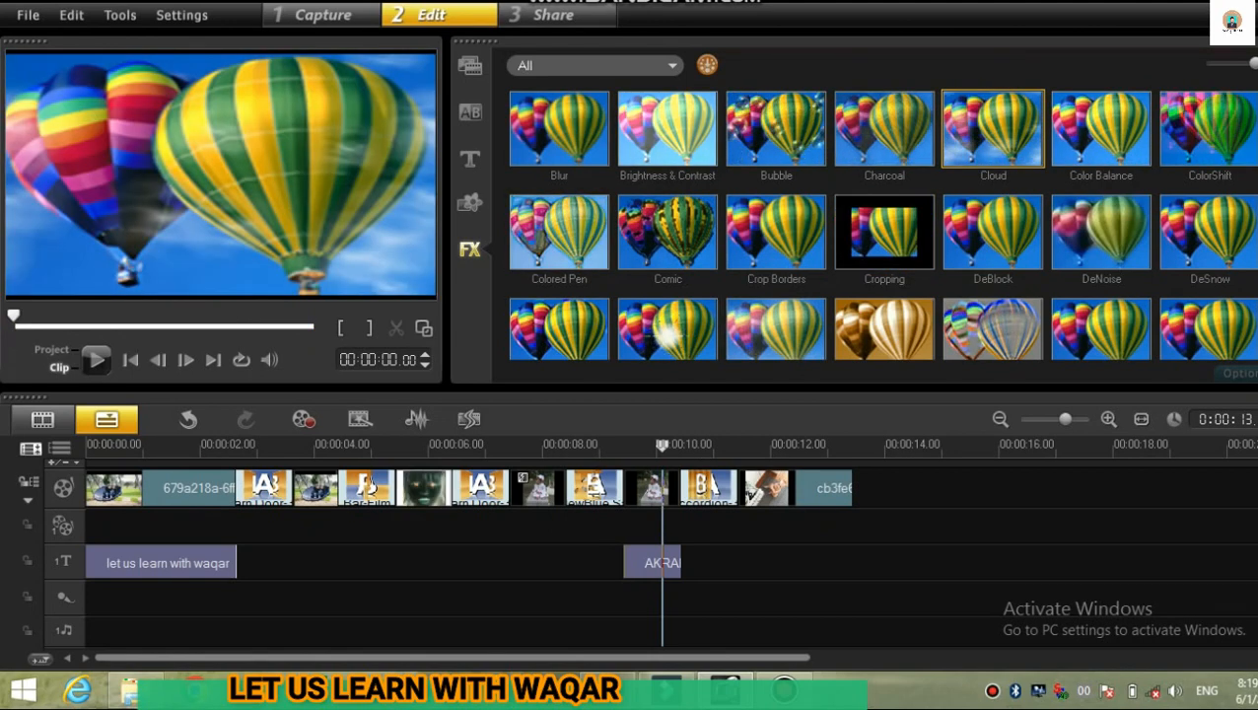
click(423, 486)
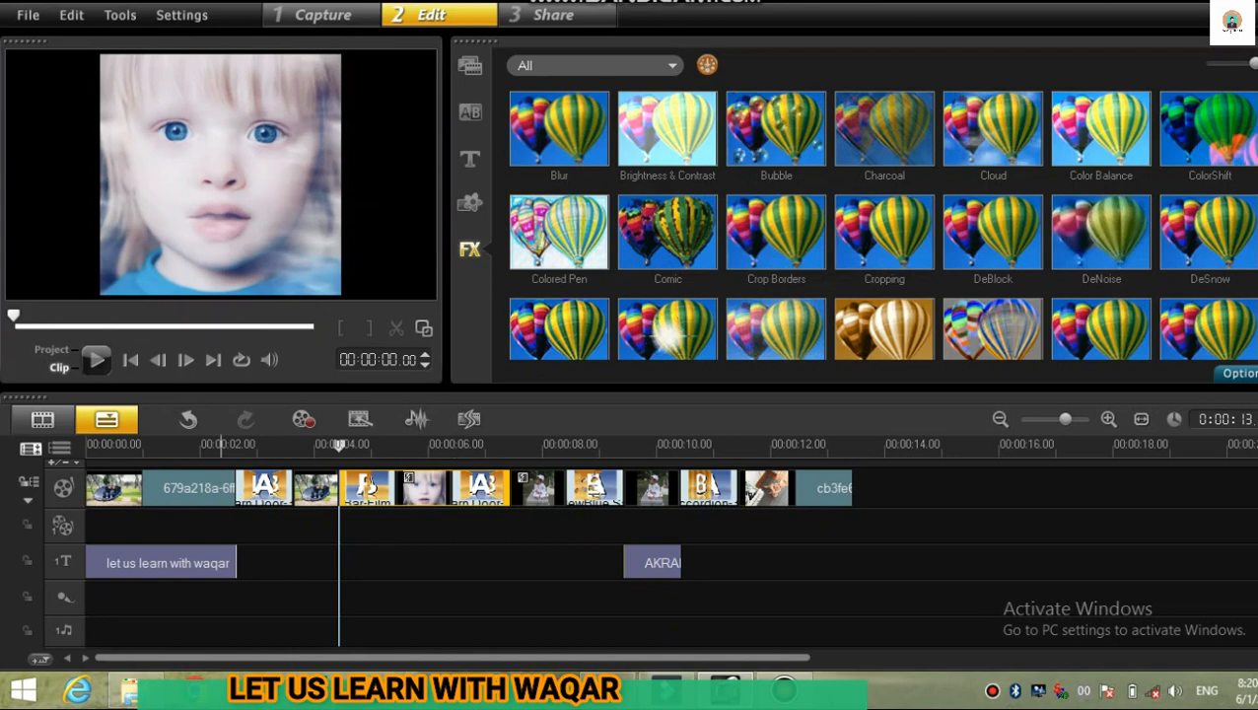
click(94, 360)
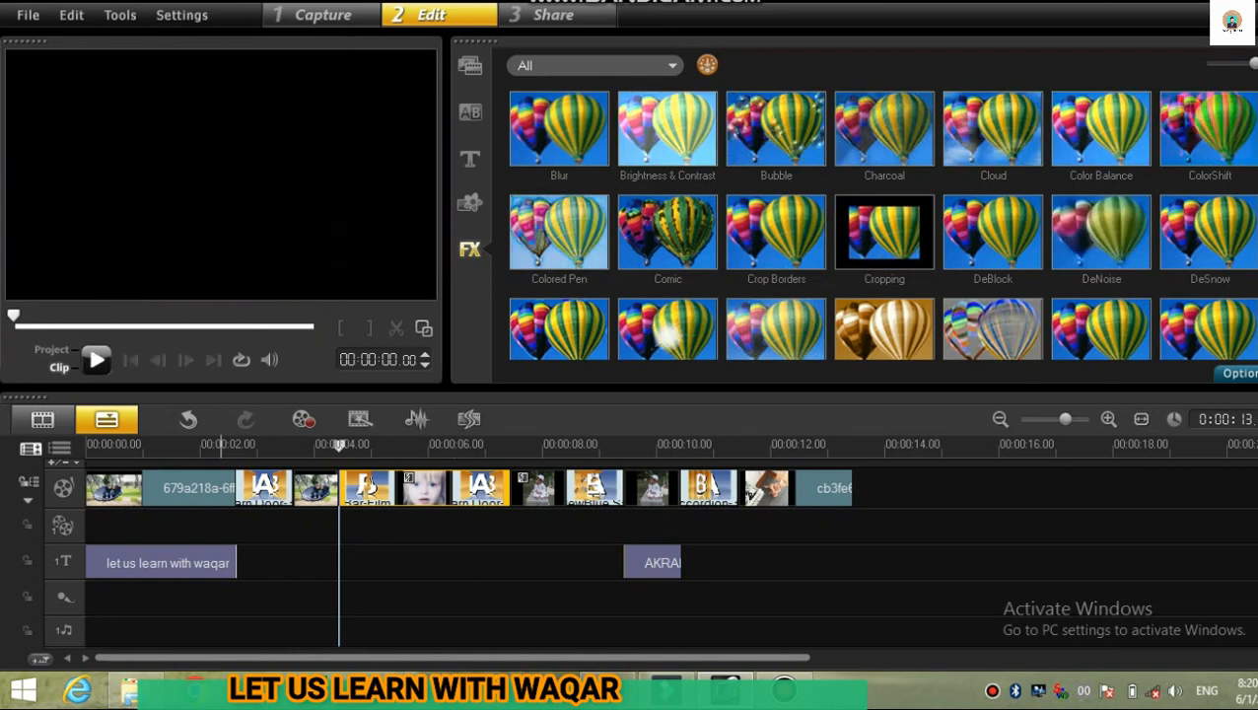
click(95, 361)
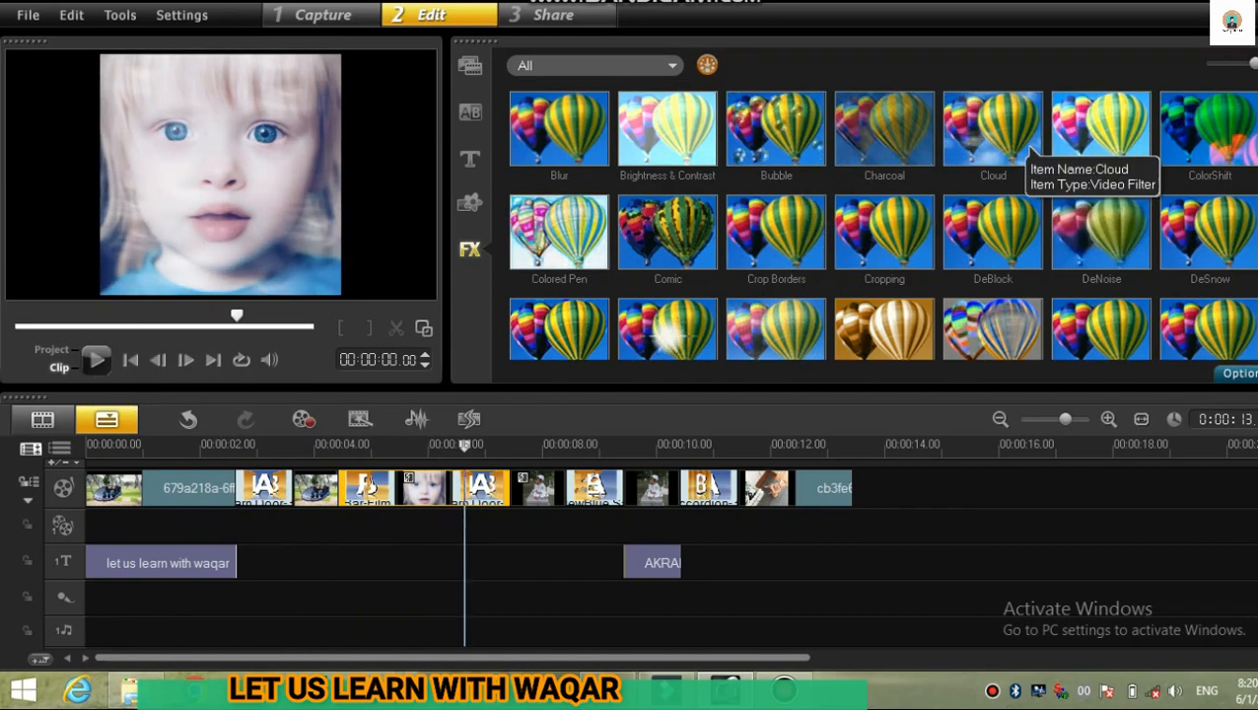
Apply the Cloud video filter to the swing photo between the first and second transitions, and play the clip.
scroll(1030, 148, down, 1)
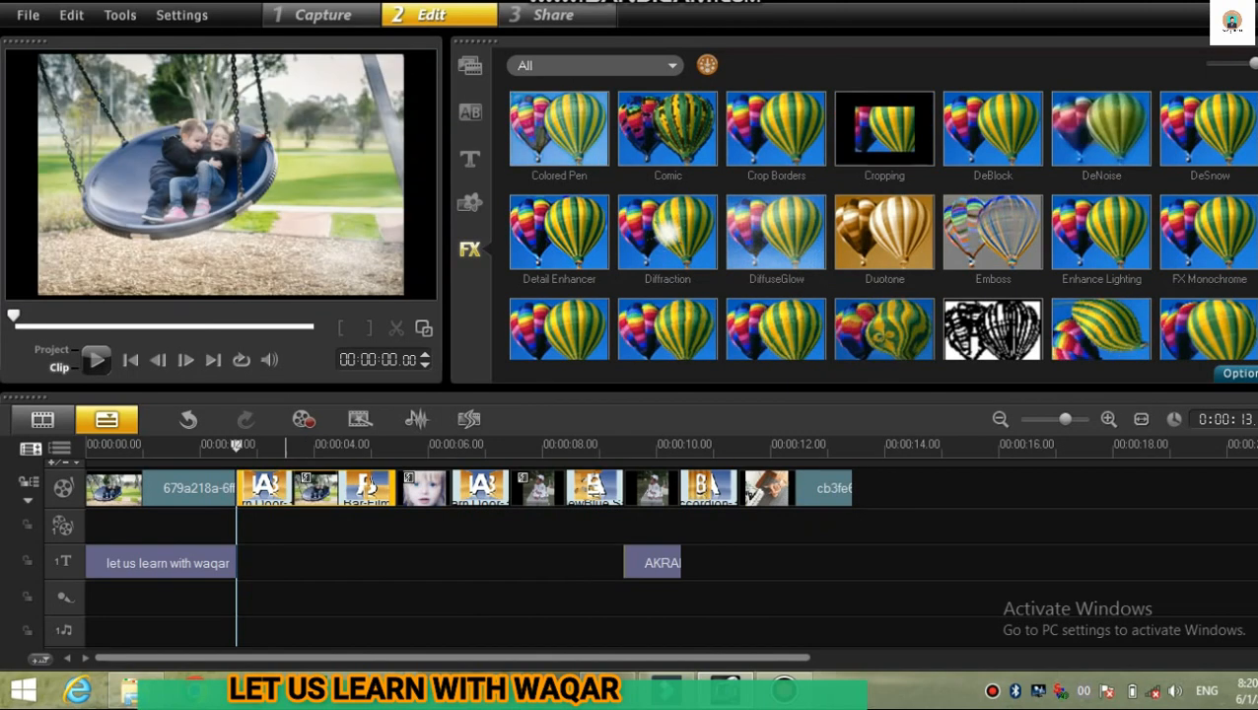
click(96, 359)
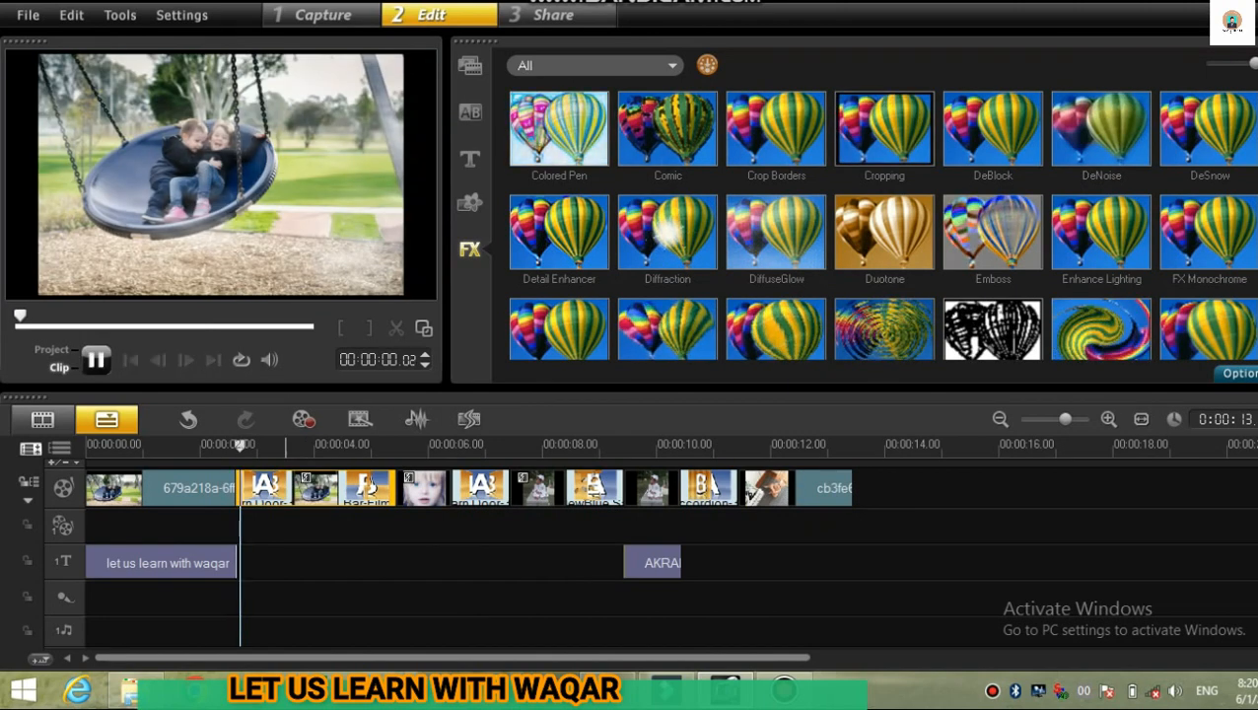
click(96, 359)
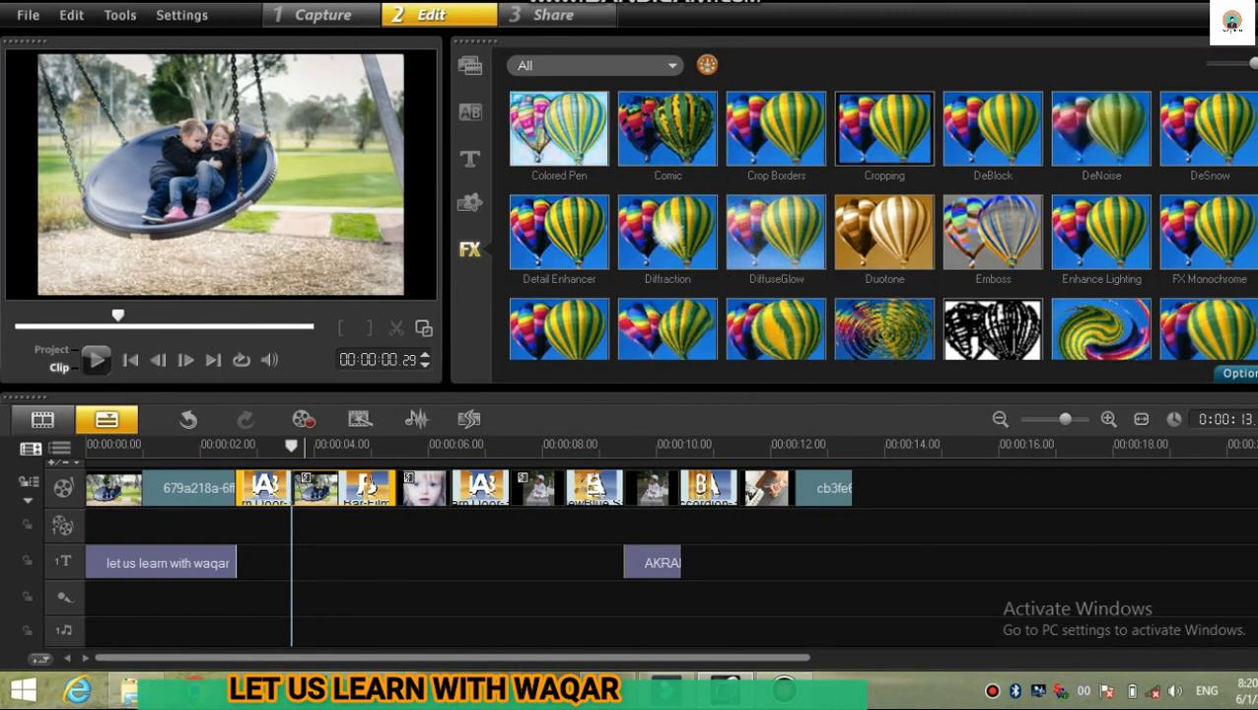
Apply the sixth preset of the Cloud filter to the swing photo between the first and second transitions, and preview it.
double_click(304, 487)
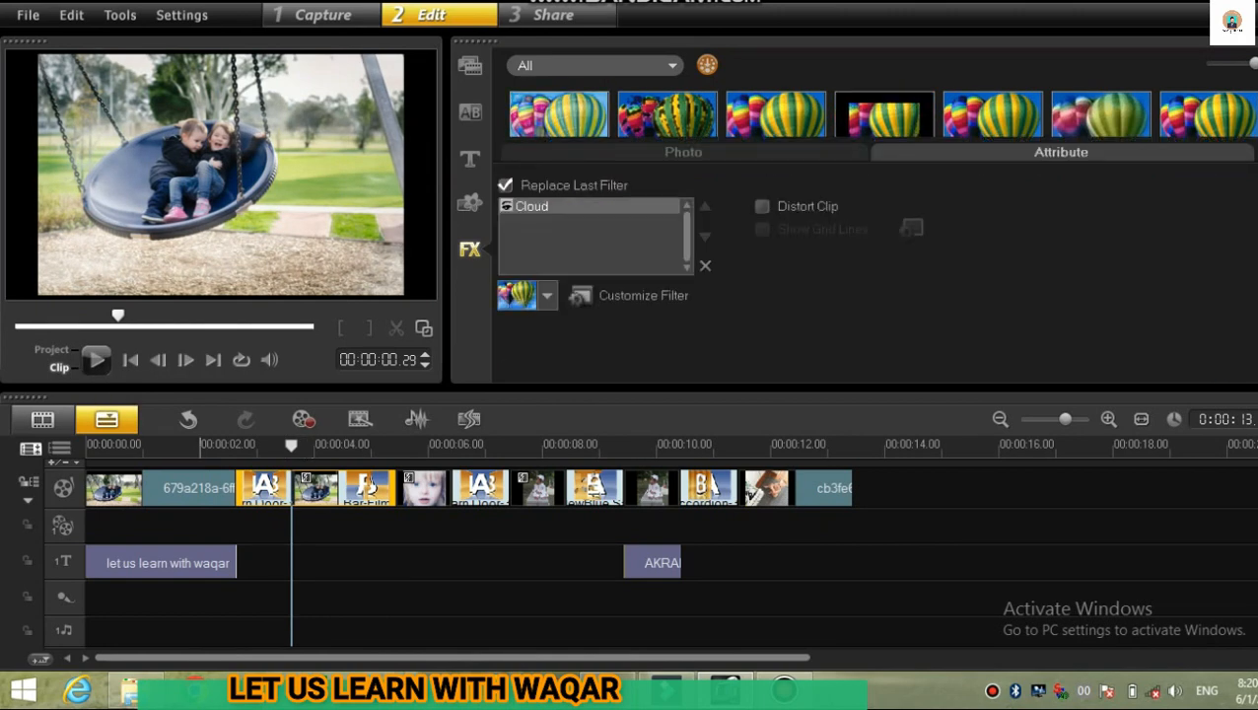
click(546, 294)
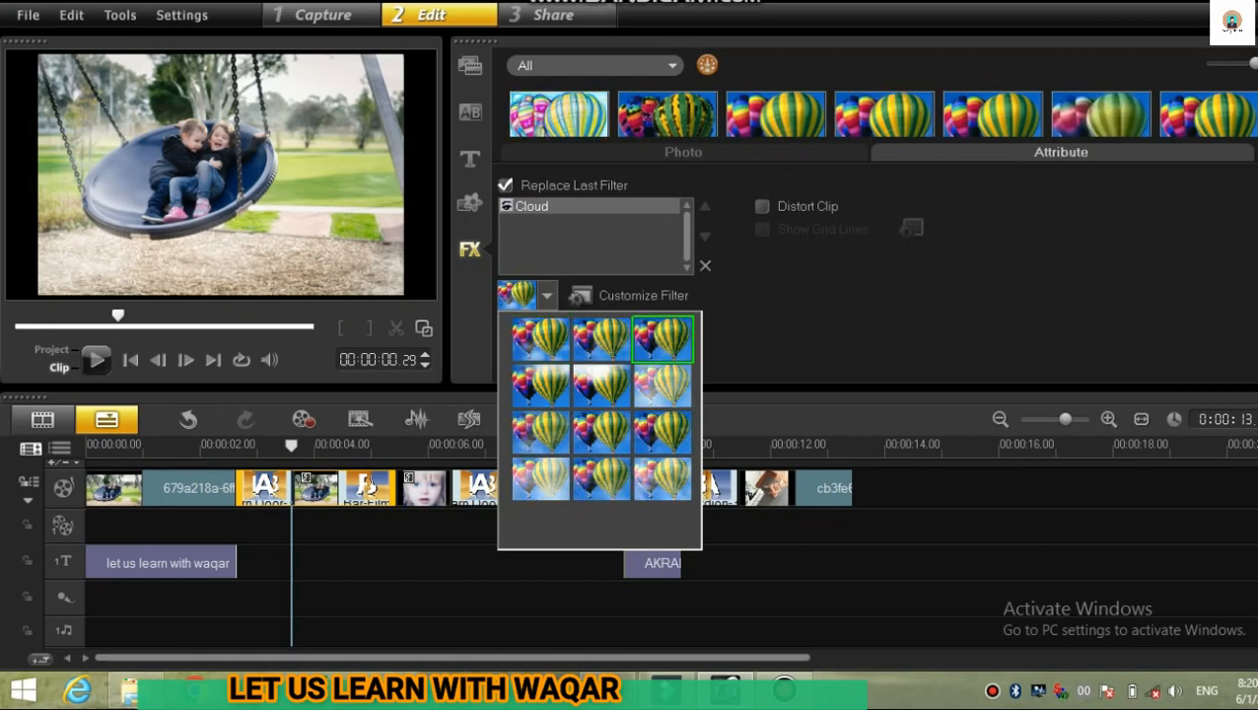
click(662, 386)
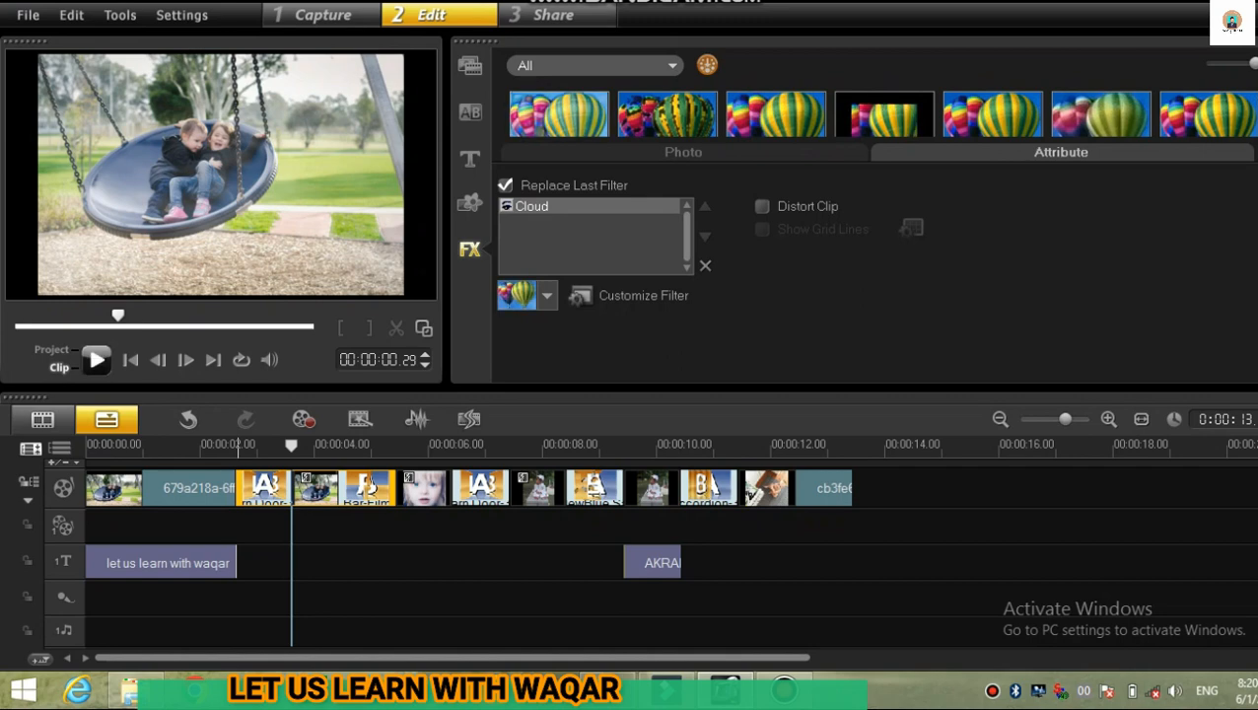
click(96, 359)
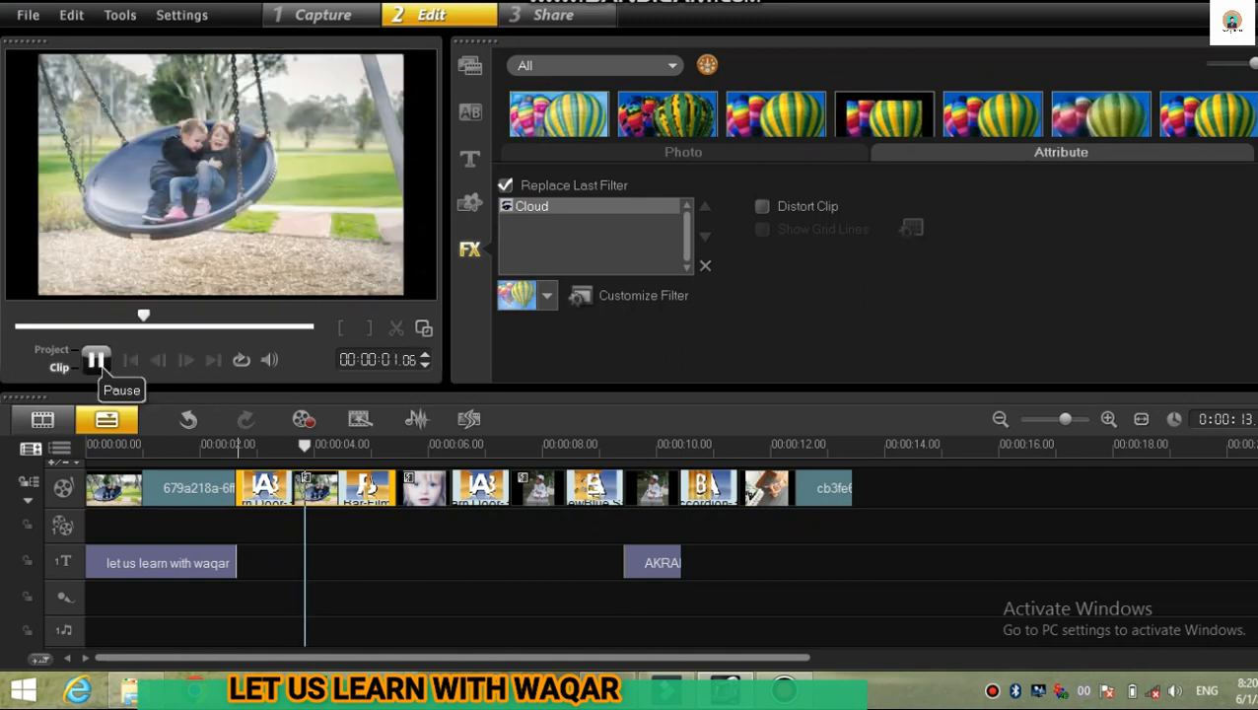
click(96, 359)
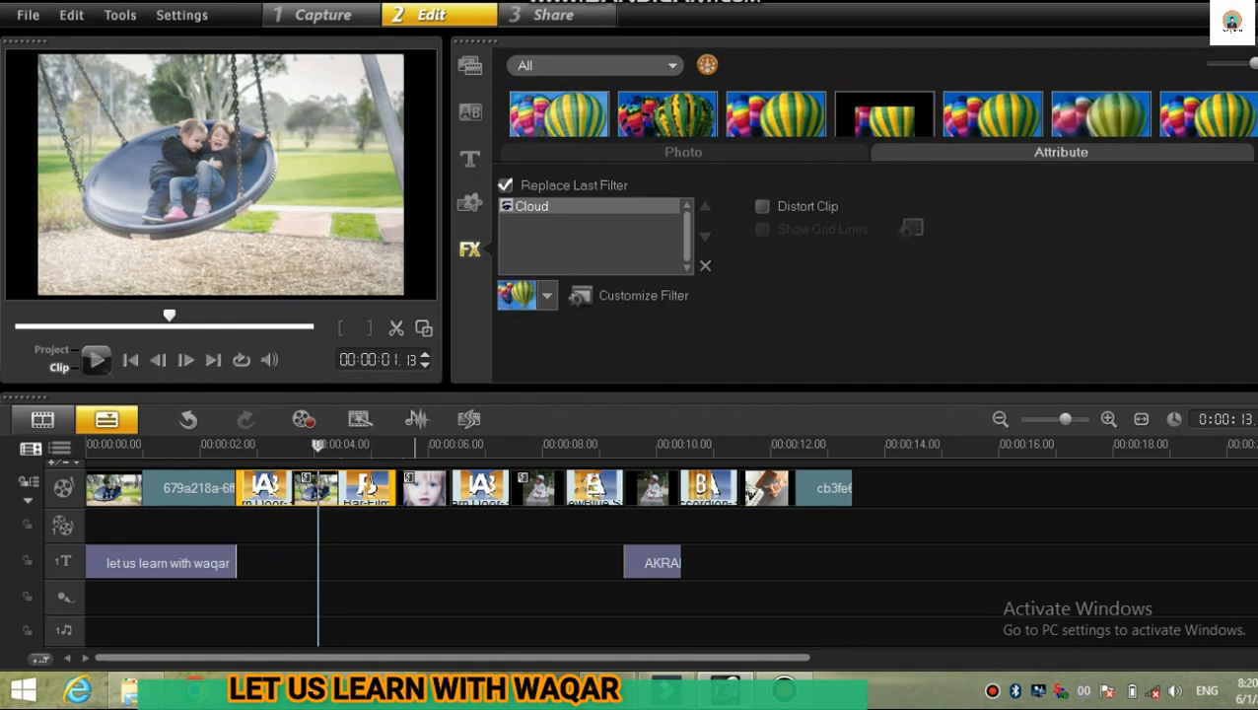
Add mixkit-summer-fun-13.mp3 from the media library to the music track at the start of the timeline.
click(470, 65)
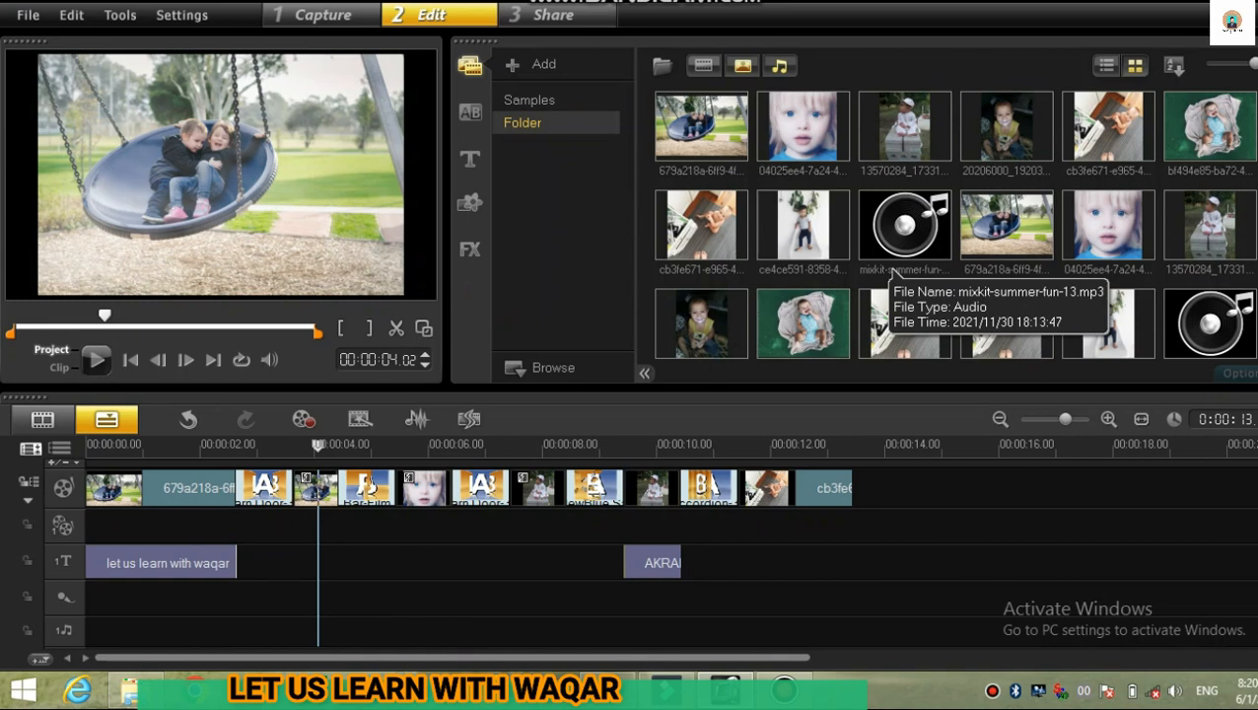
scroll(893, 272, down, 1)
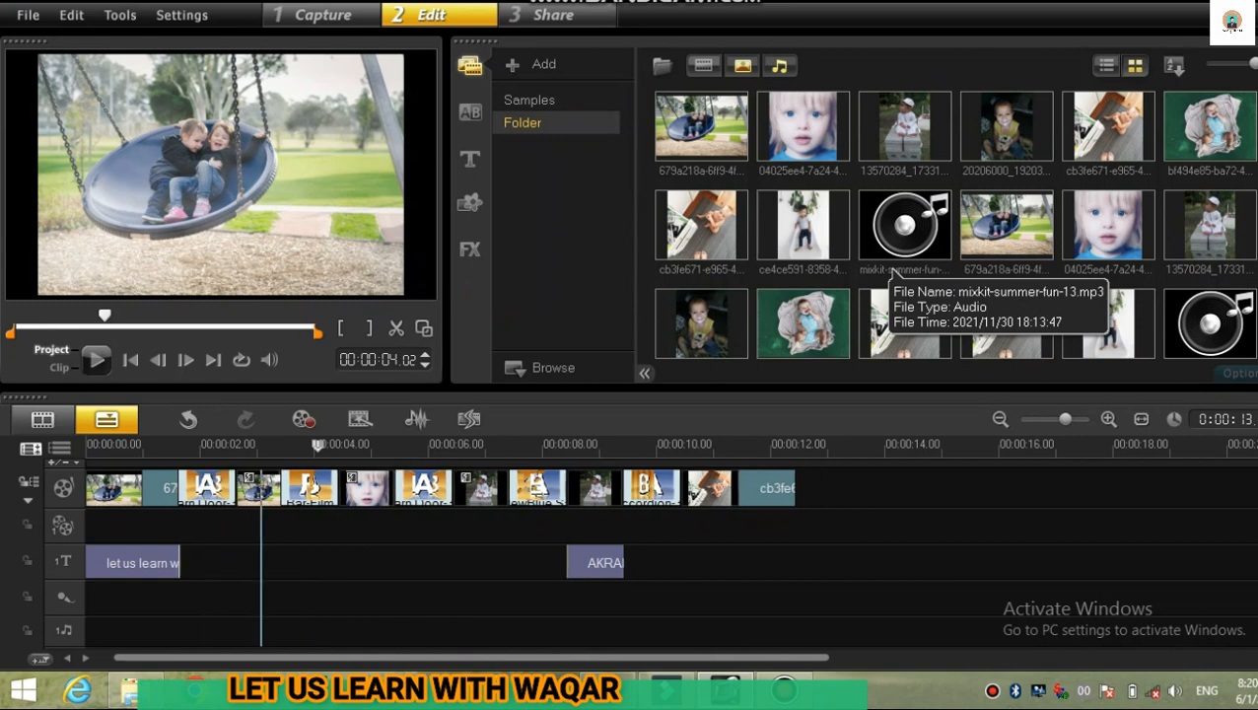
click(894, 257)
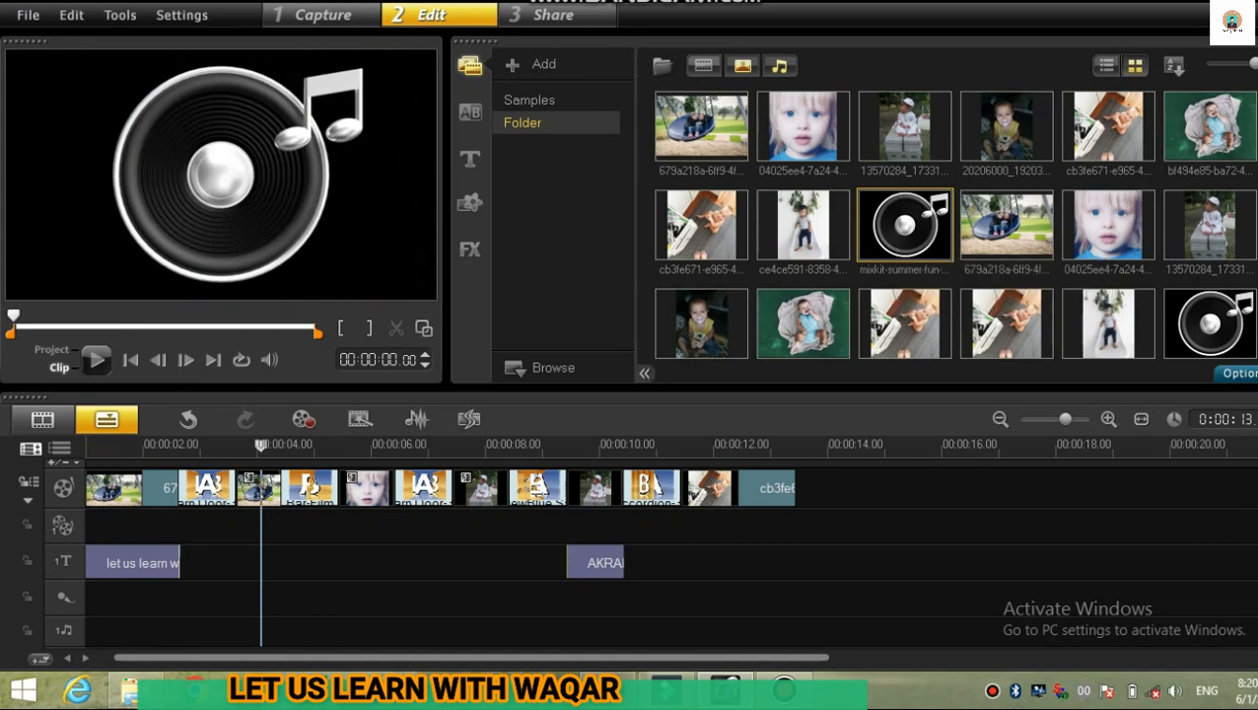
drag(893, 258, 87, 628)
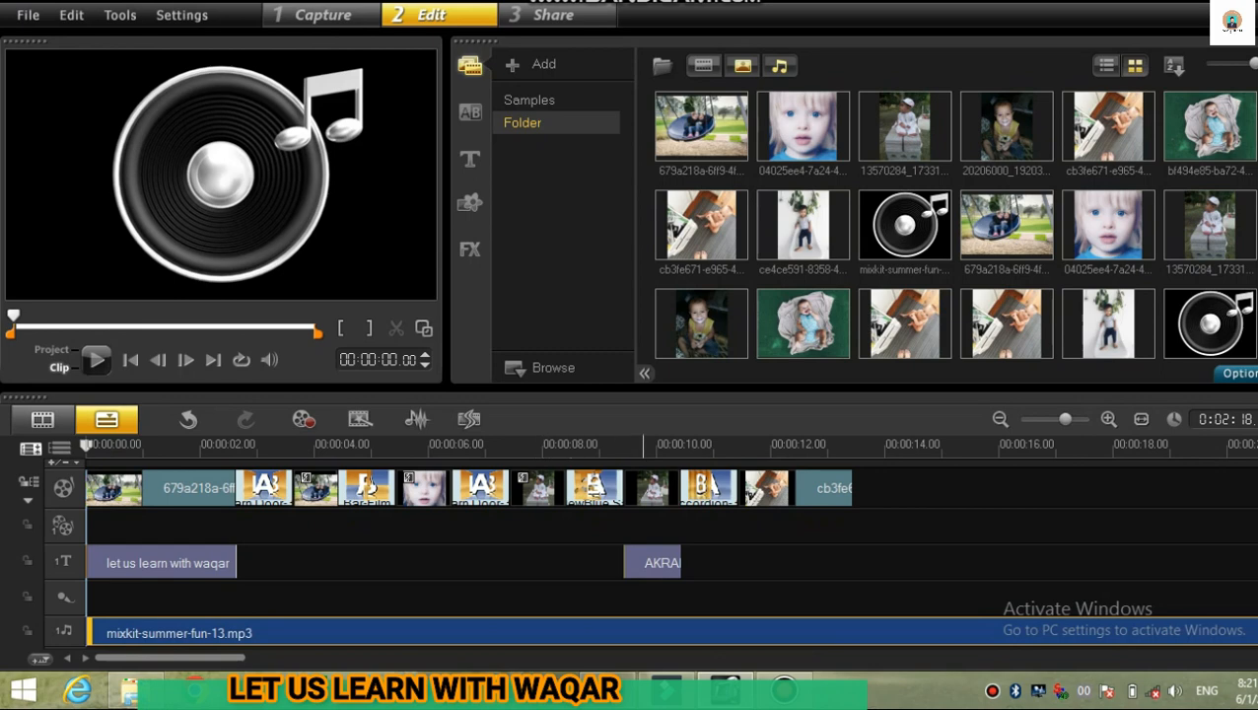
Split the music clip at the end of the last photo, at 00:00:13.12, and delete the part after it.
click(749, 493)
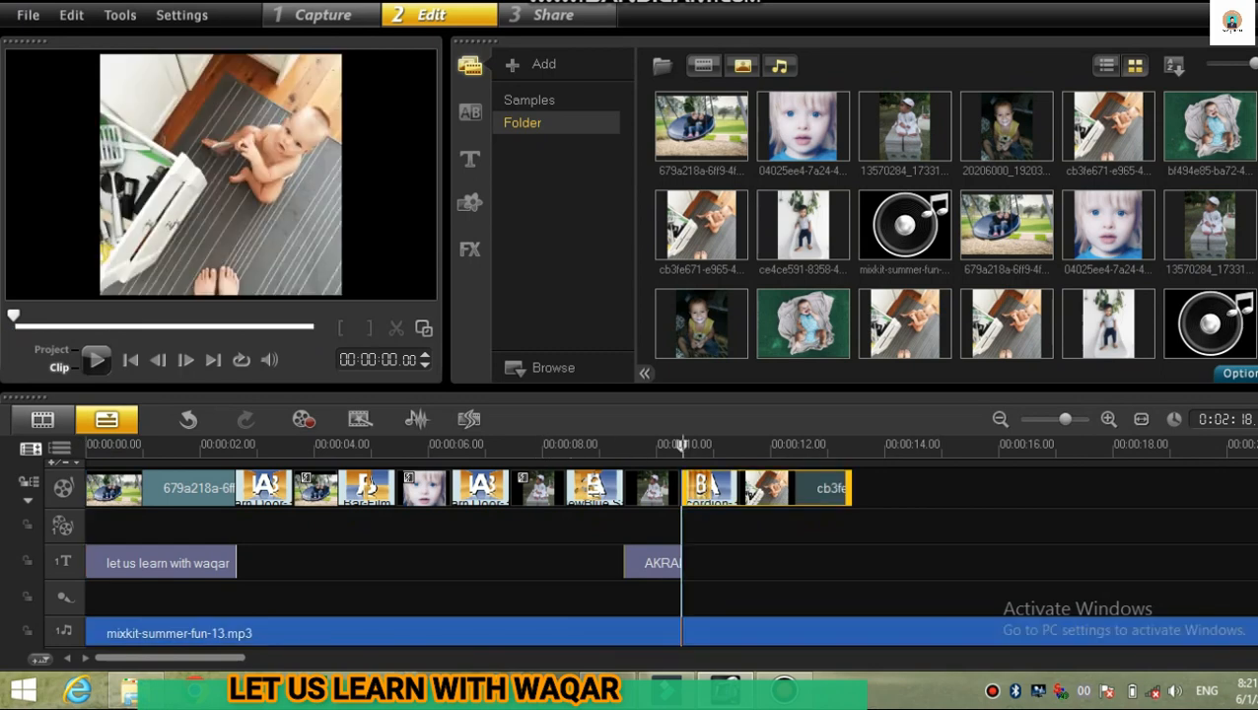
drag(680, 444, 850, 444)
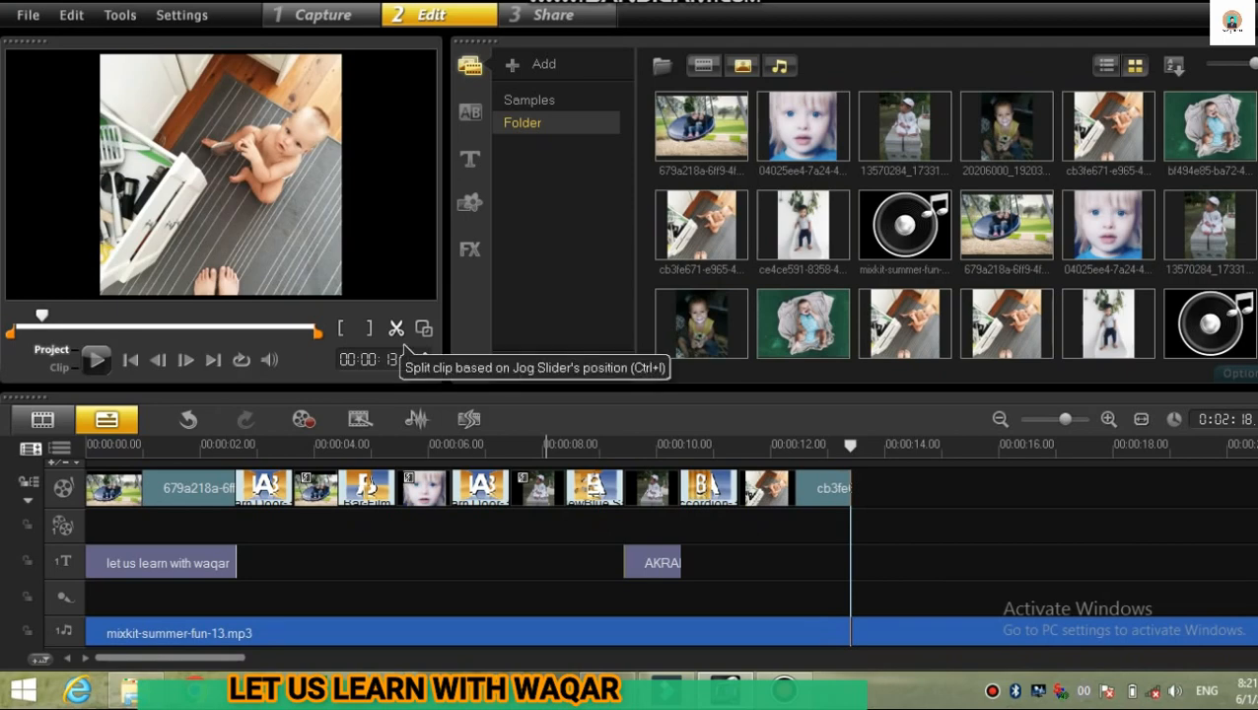
click(918, 631)
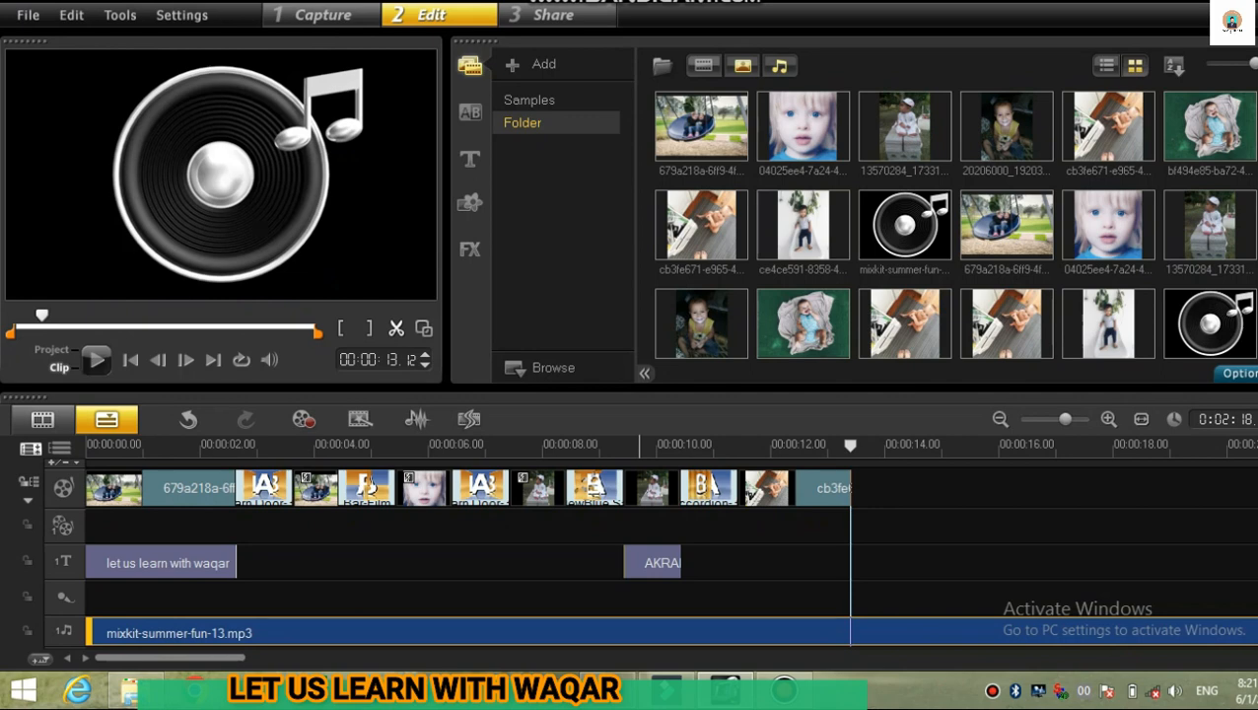
click(395, 329)
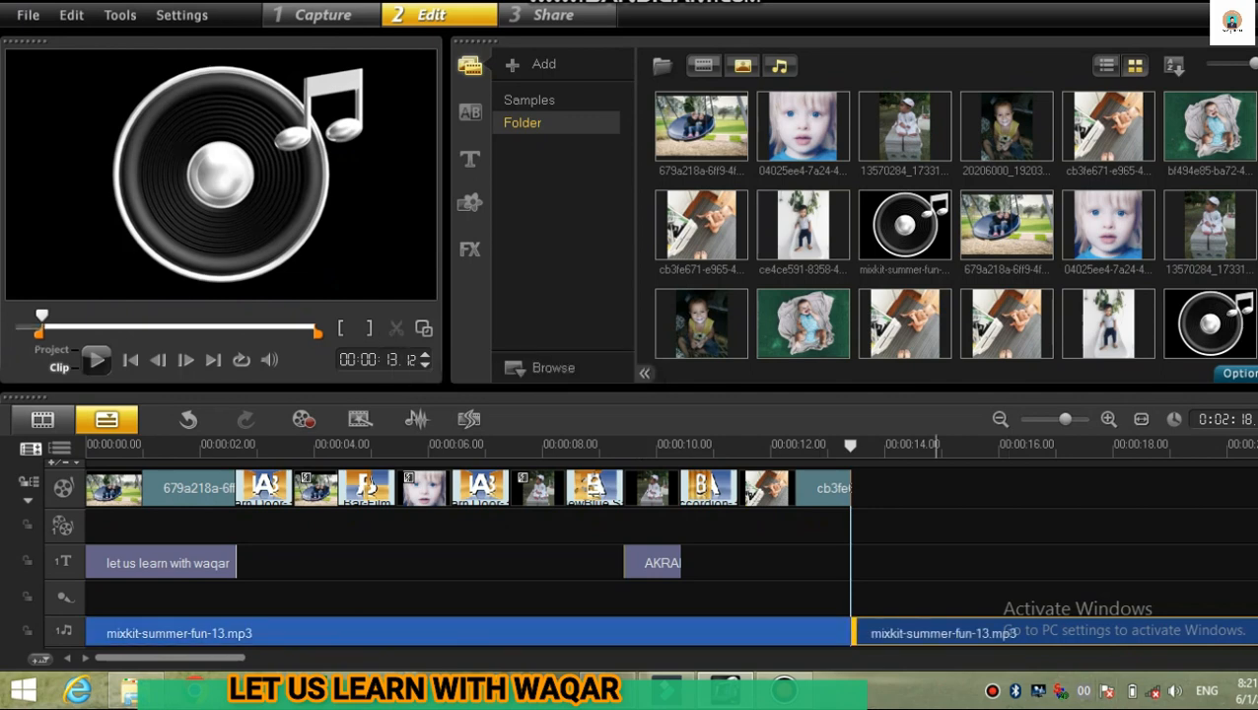
right_click(931, 633)
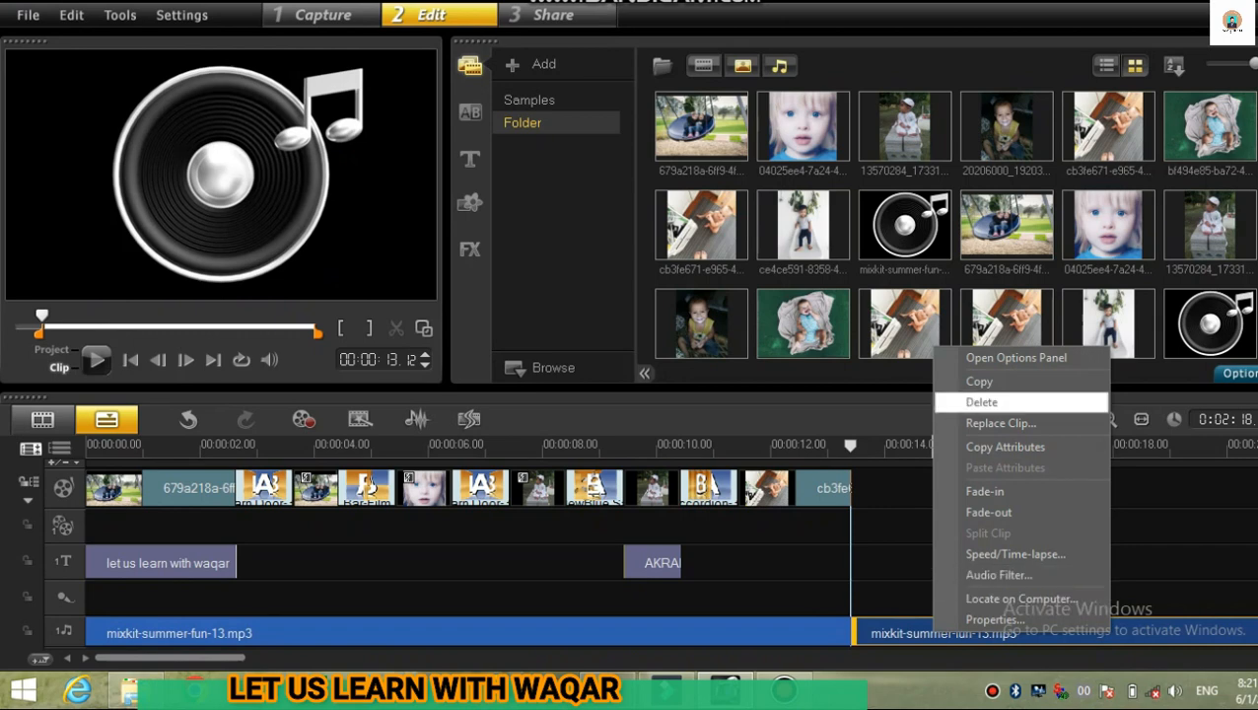
click(980, 401)
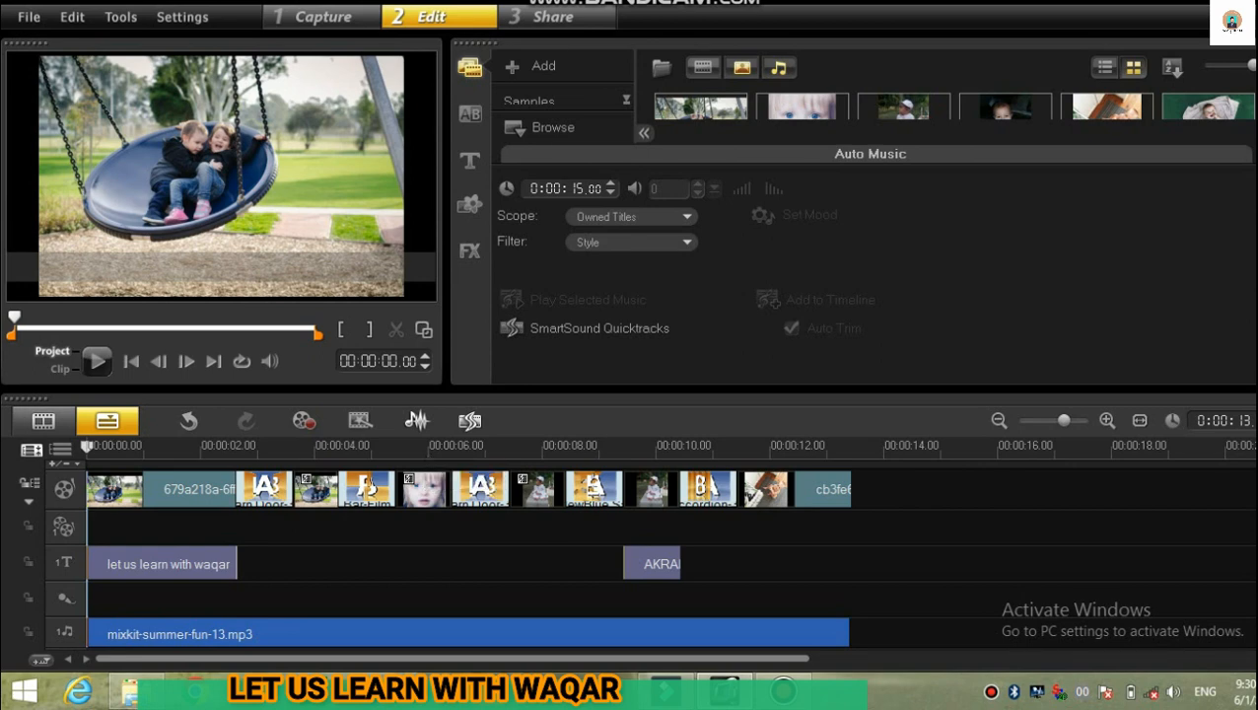
Select the music track in the Surround Sound Mixer and vary its volume while the project plays.
click(417, 420)
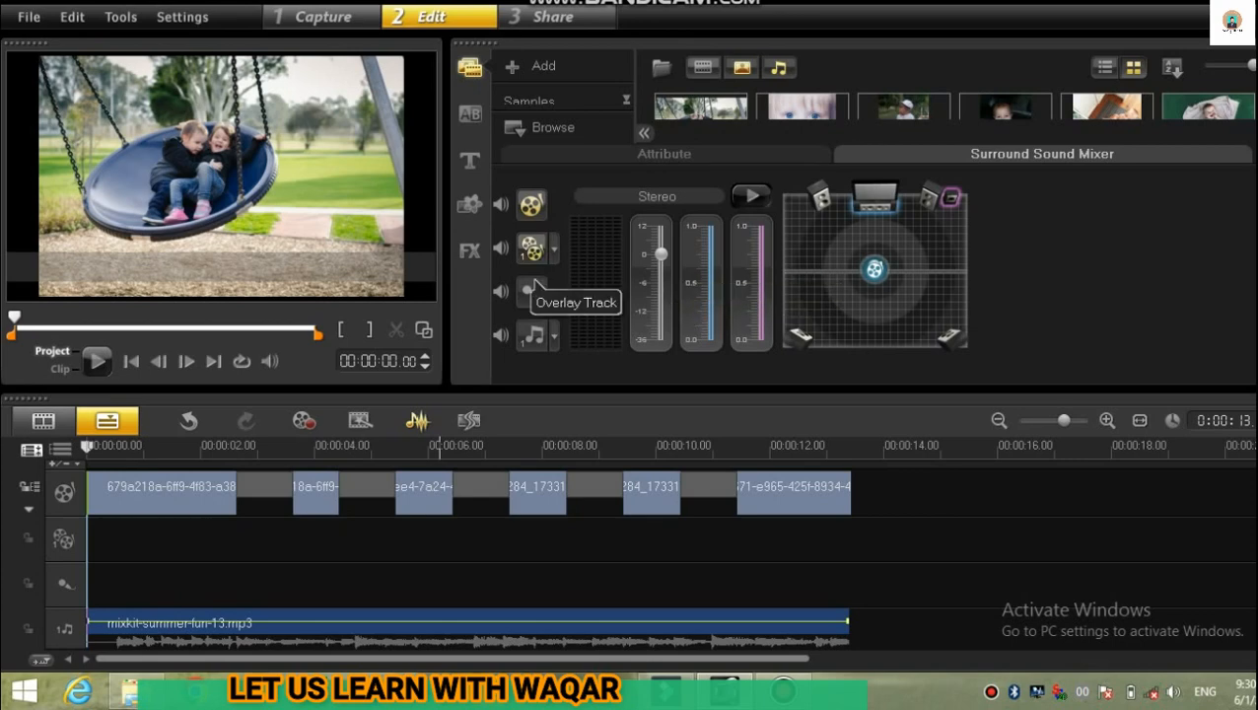
click(530, 289)
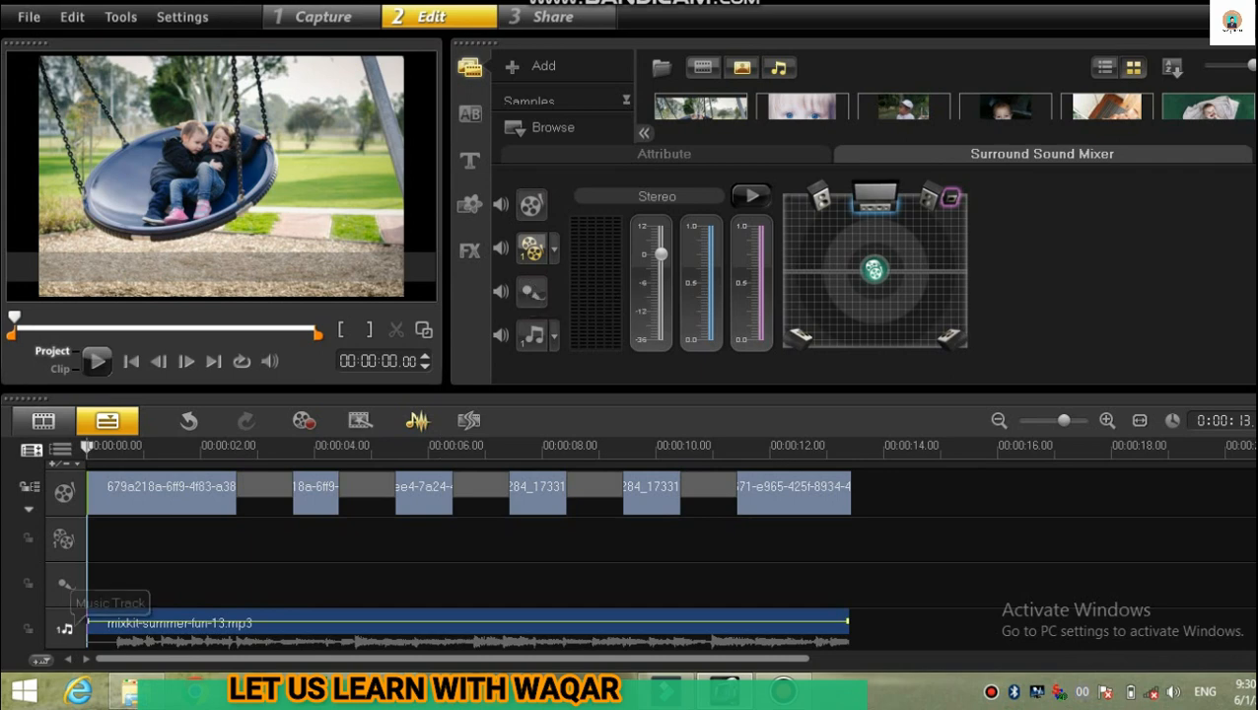
click(532, 335)
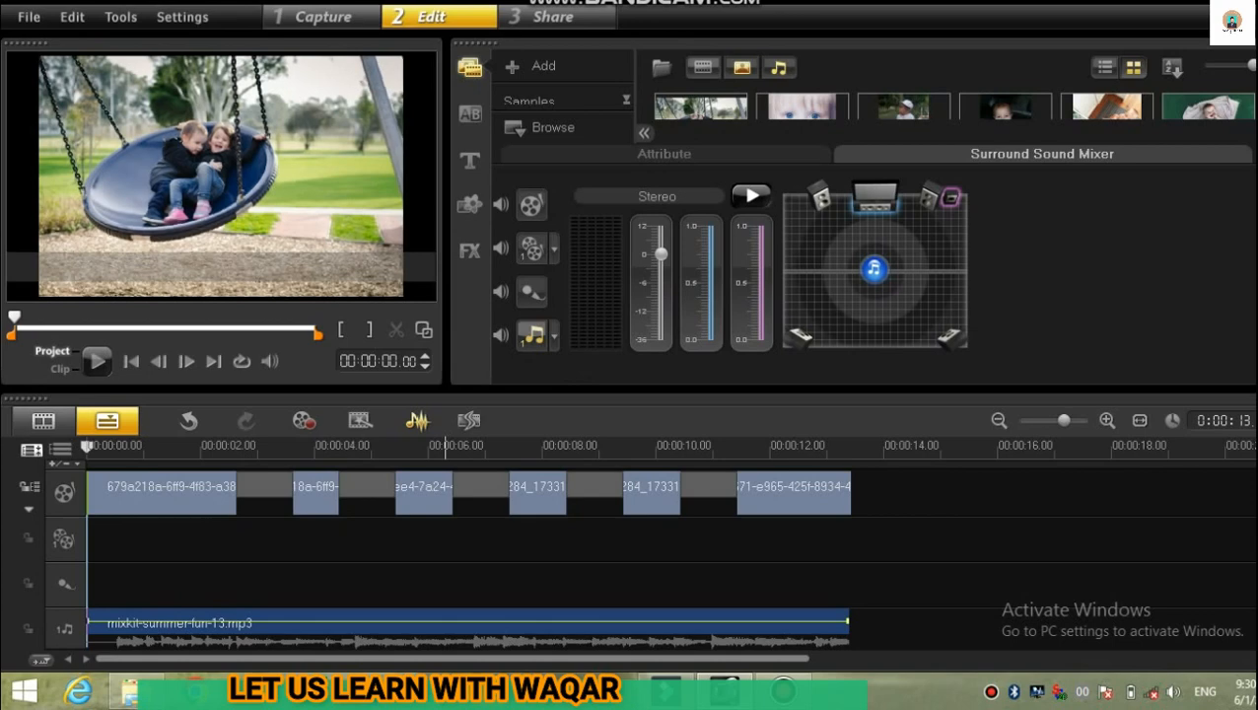
key(space)
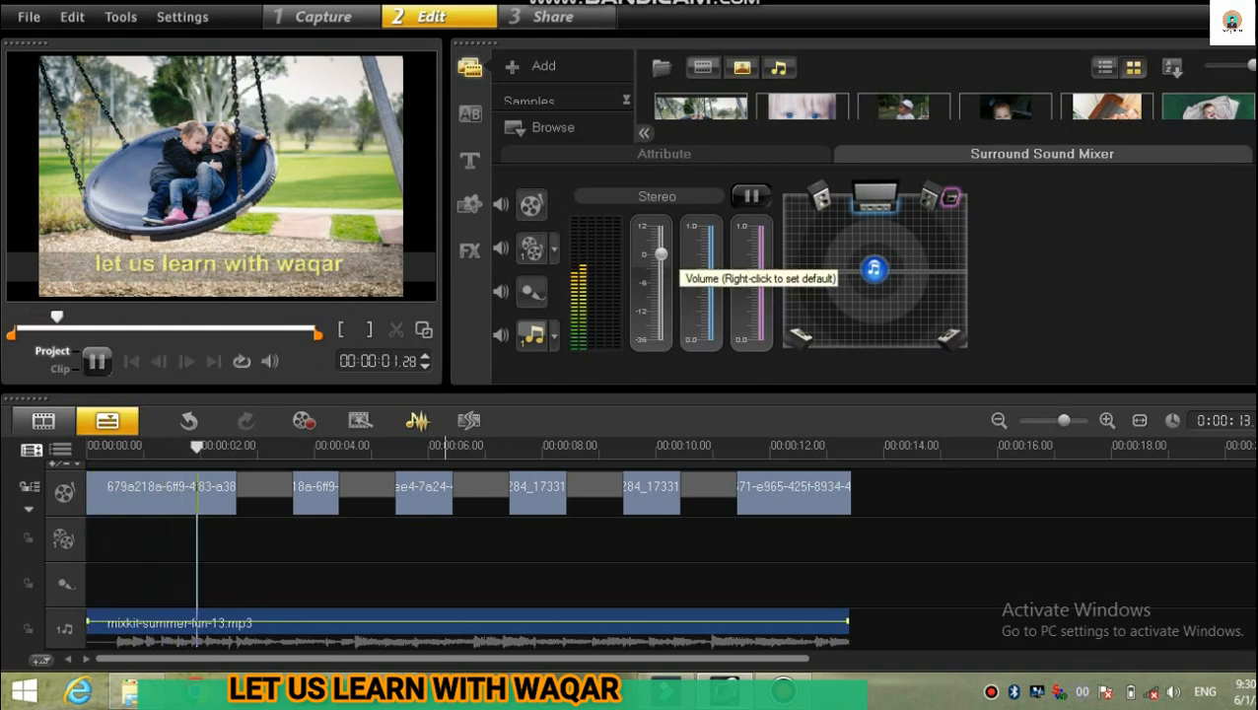
mouse_move(661, 254)
mouse_down()
mouse_move(661, 300)
mouse_move(661, 242)
mouse_move(661, 326)
mouse_move(660, 260)
mouse_up()
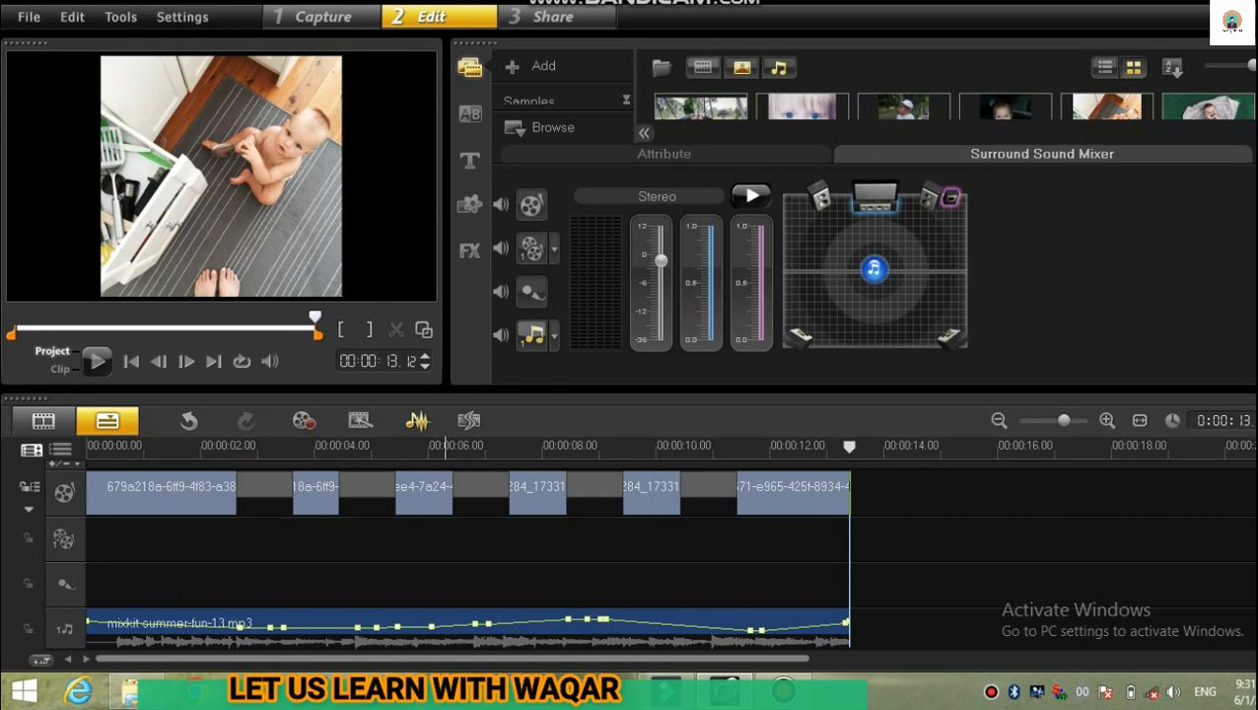
Play the project from the start, pause at 00:00:03.10, and raise the music track's volume there to +3.0 and slightly higher.
key(space)
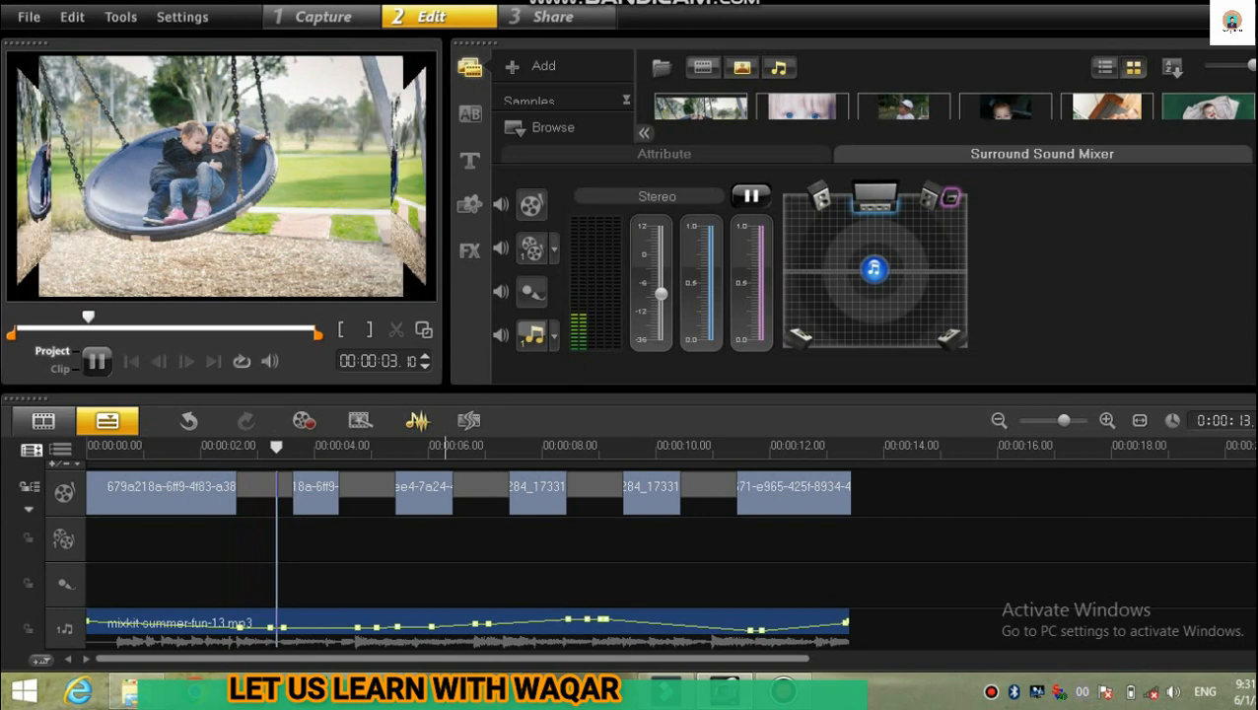
key(space)
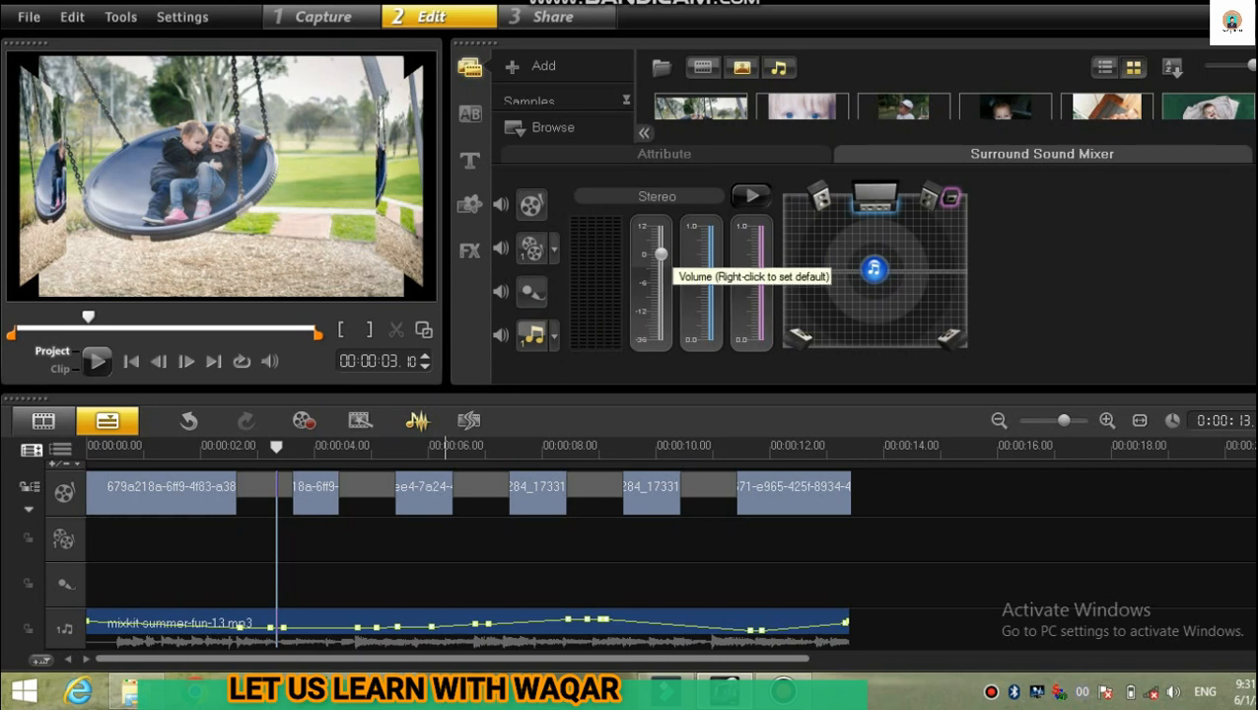
drag(660, 254, 660, 248)
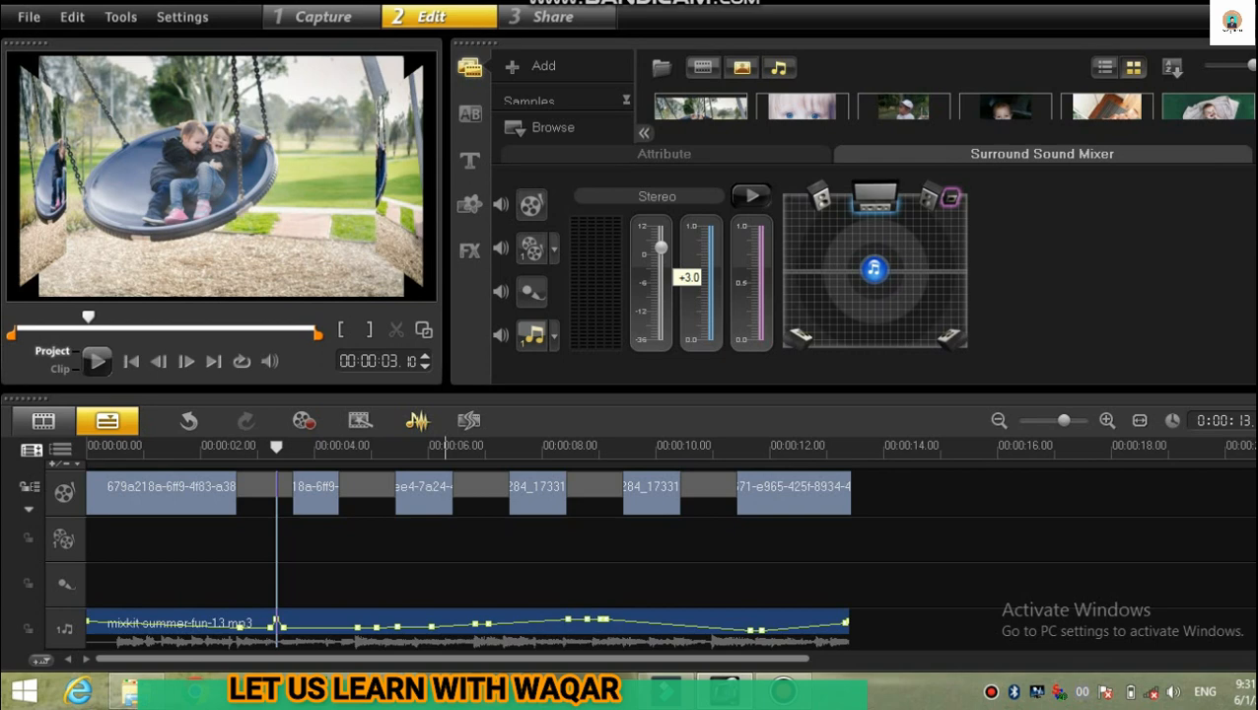
drag(661, 248, 660, 243)
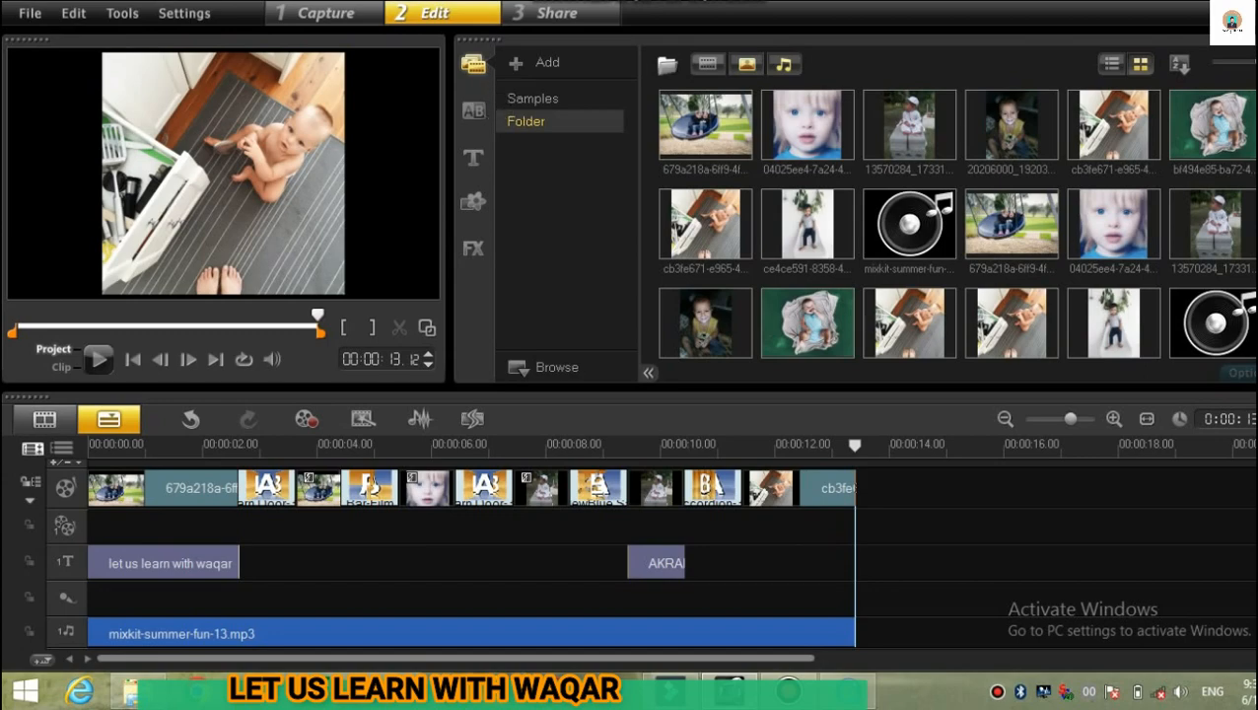
Import the logo image into the media library and place it on the overlay track at the start of the timeline.
click(667, 63)
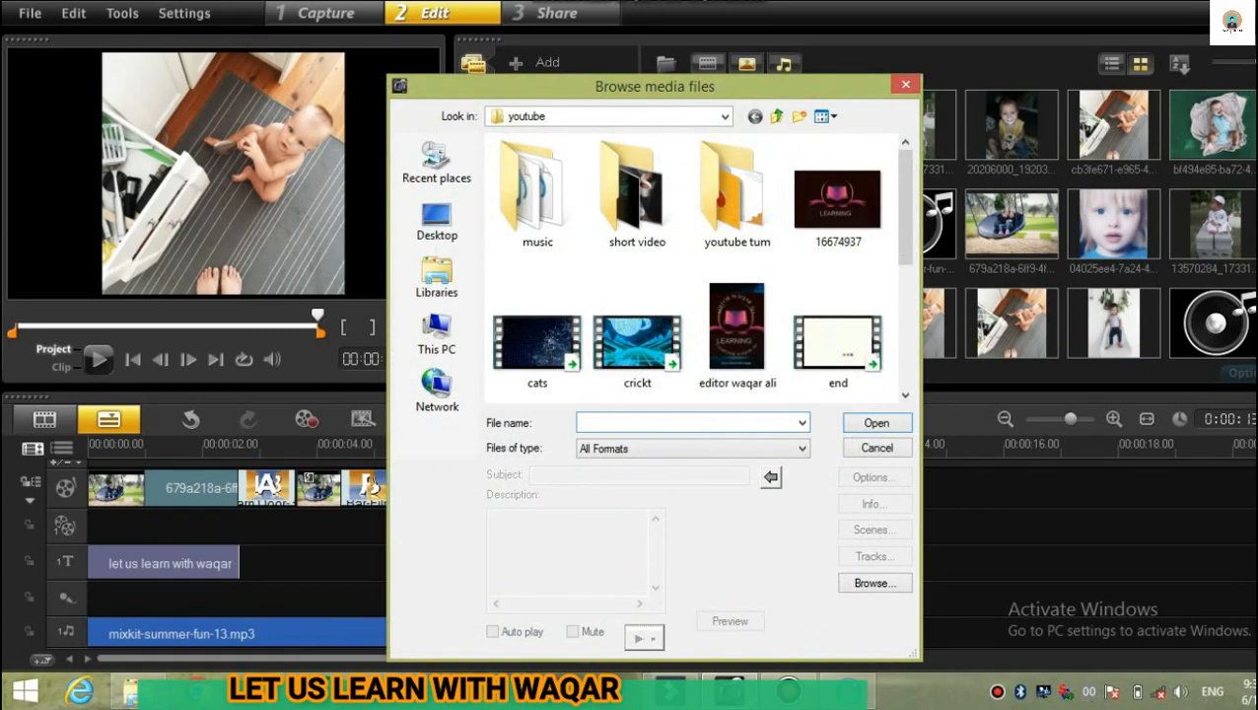
key(Escape)
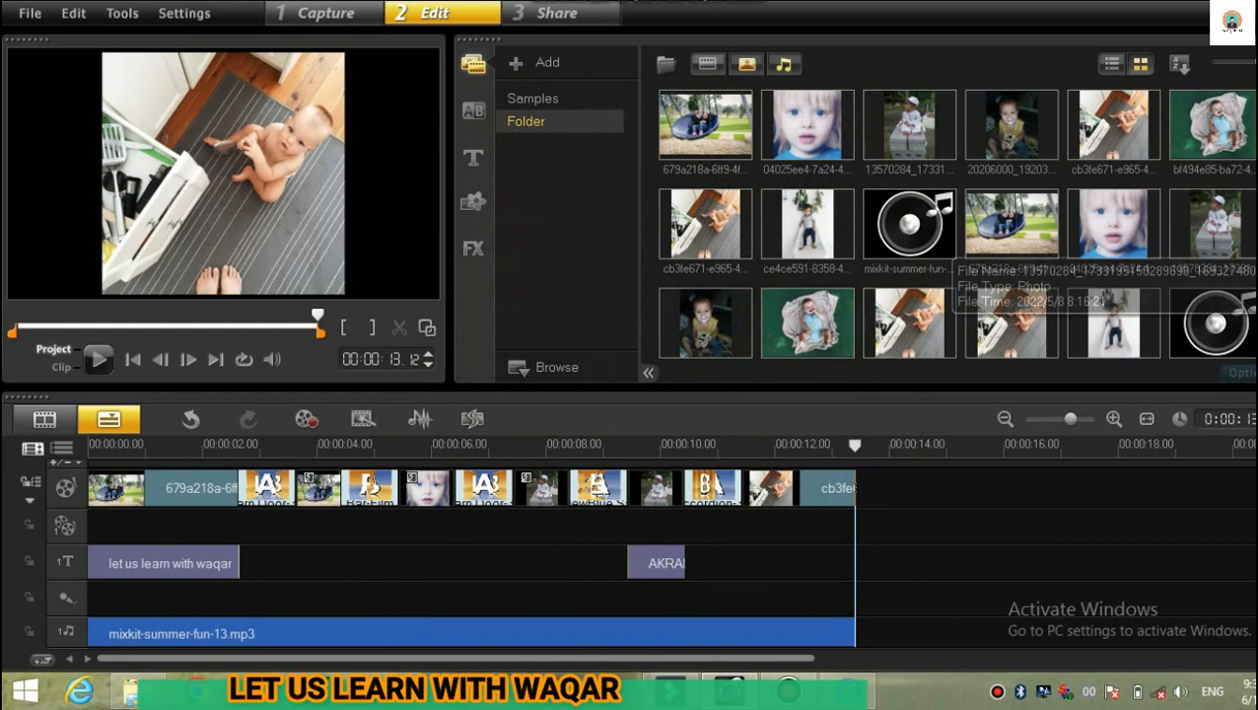
scroll(946, 222, down, 1)
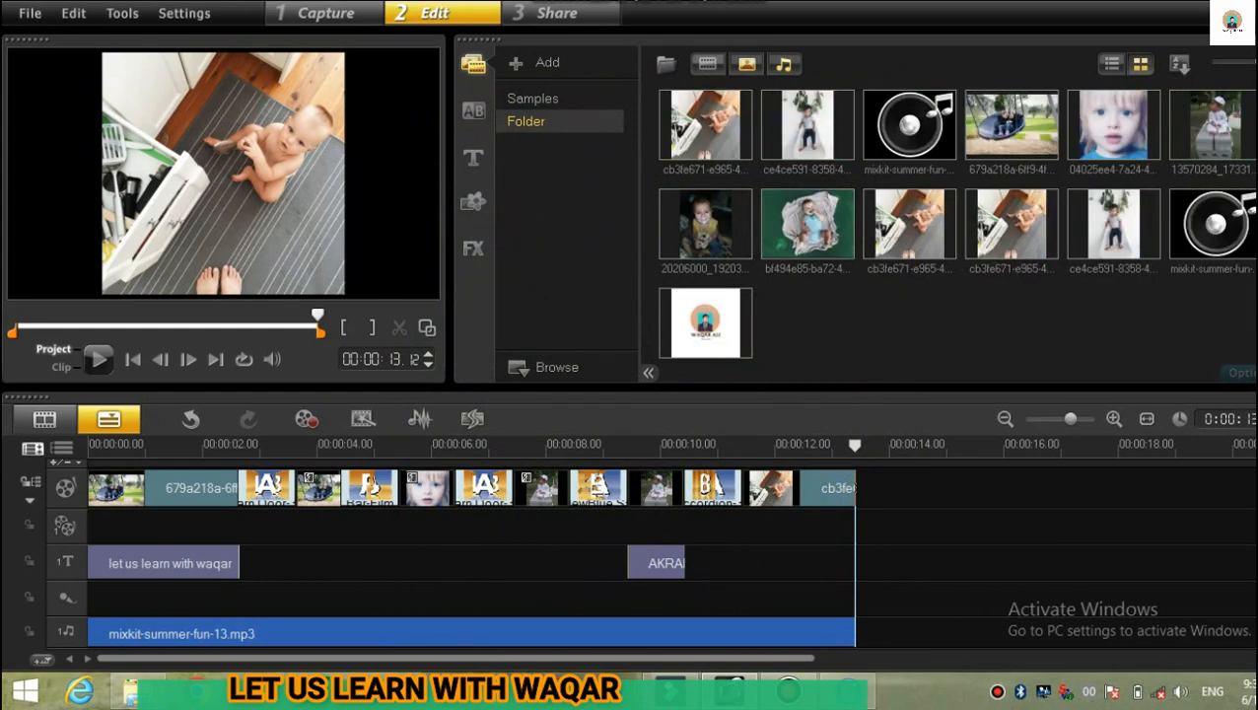
click(705, 322)
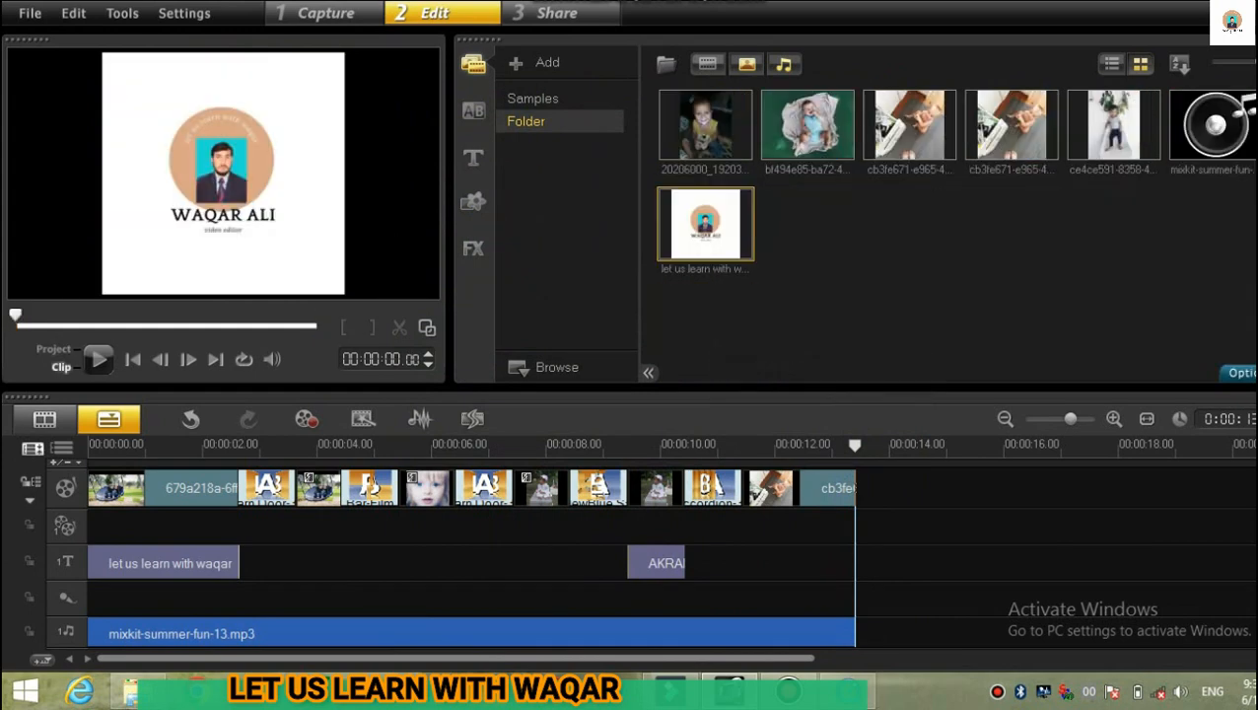
click(53, 349)
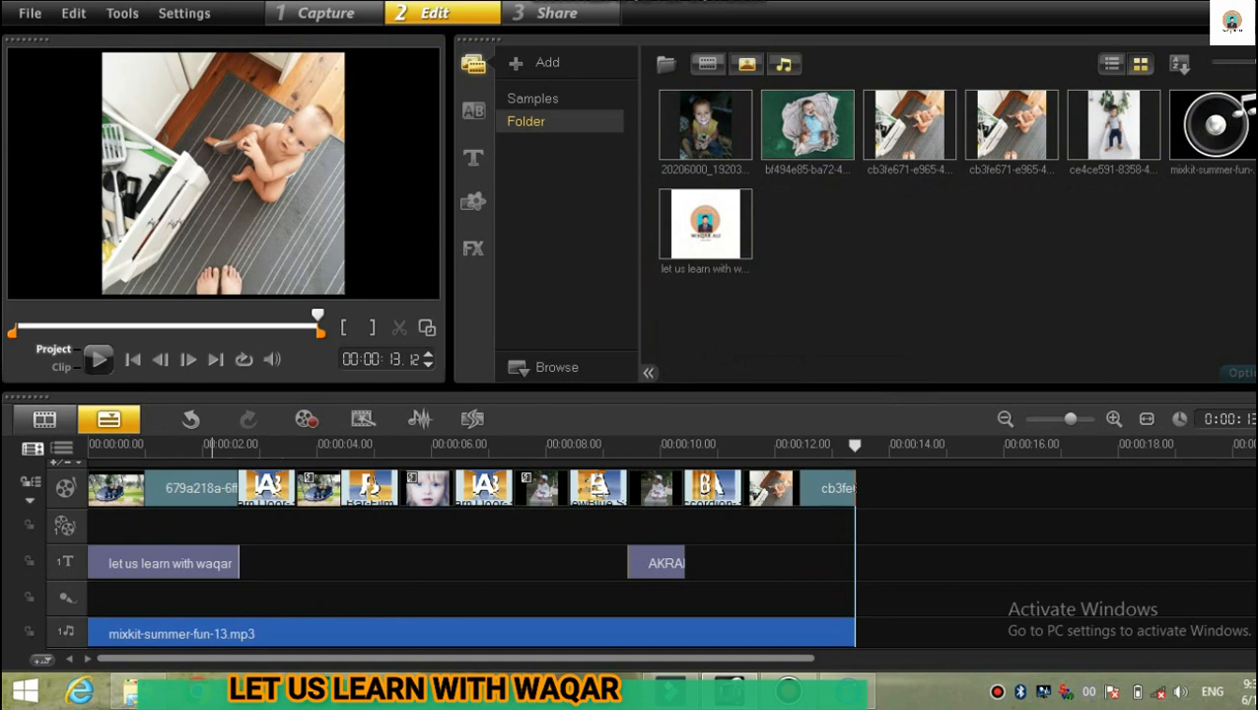
click(705, 225)
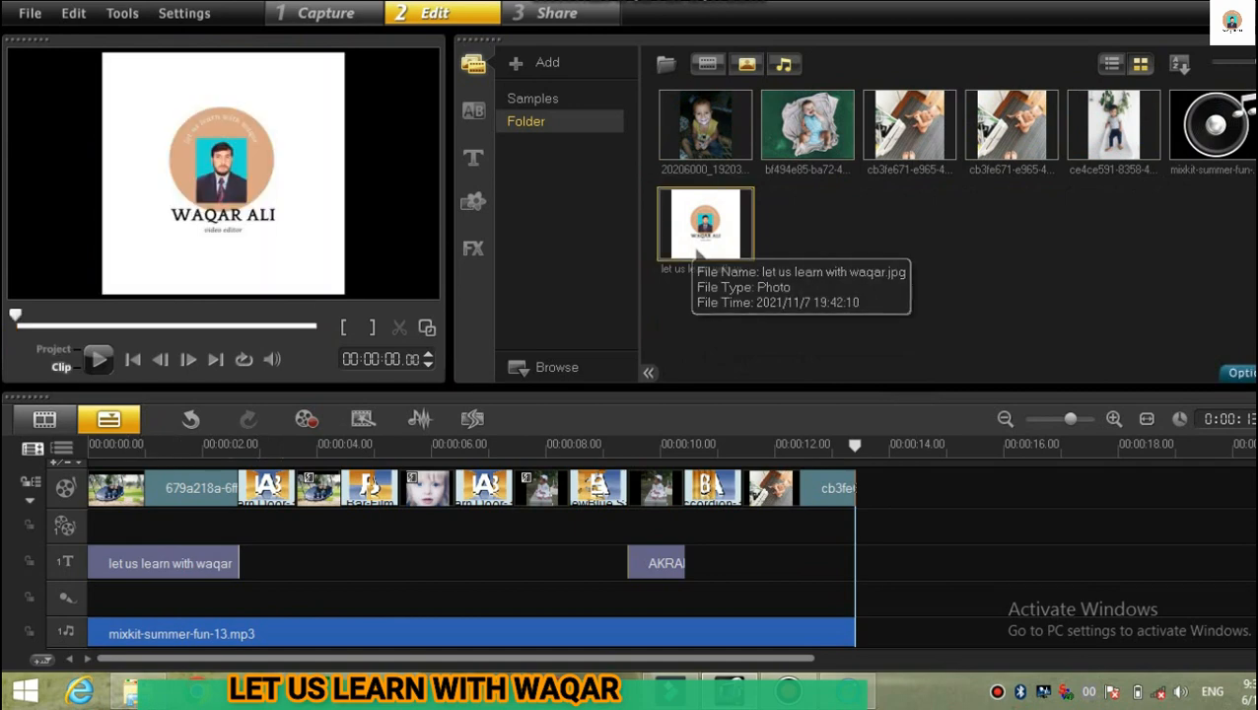
drag(705, 224, 97, 525)
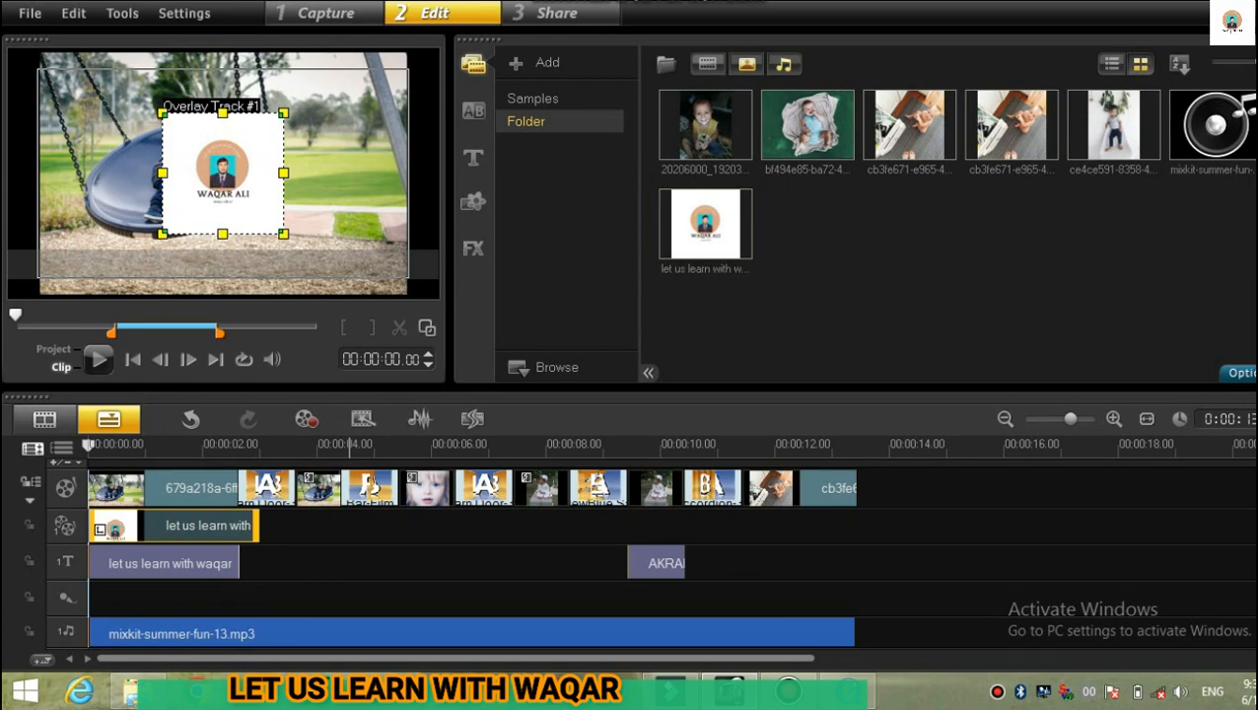
Shrink the overlay logo, position it in the upper-right corner of the picture, and check it in the enlarged preview.
drag(162, 234, 389, 67)
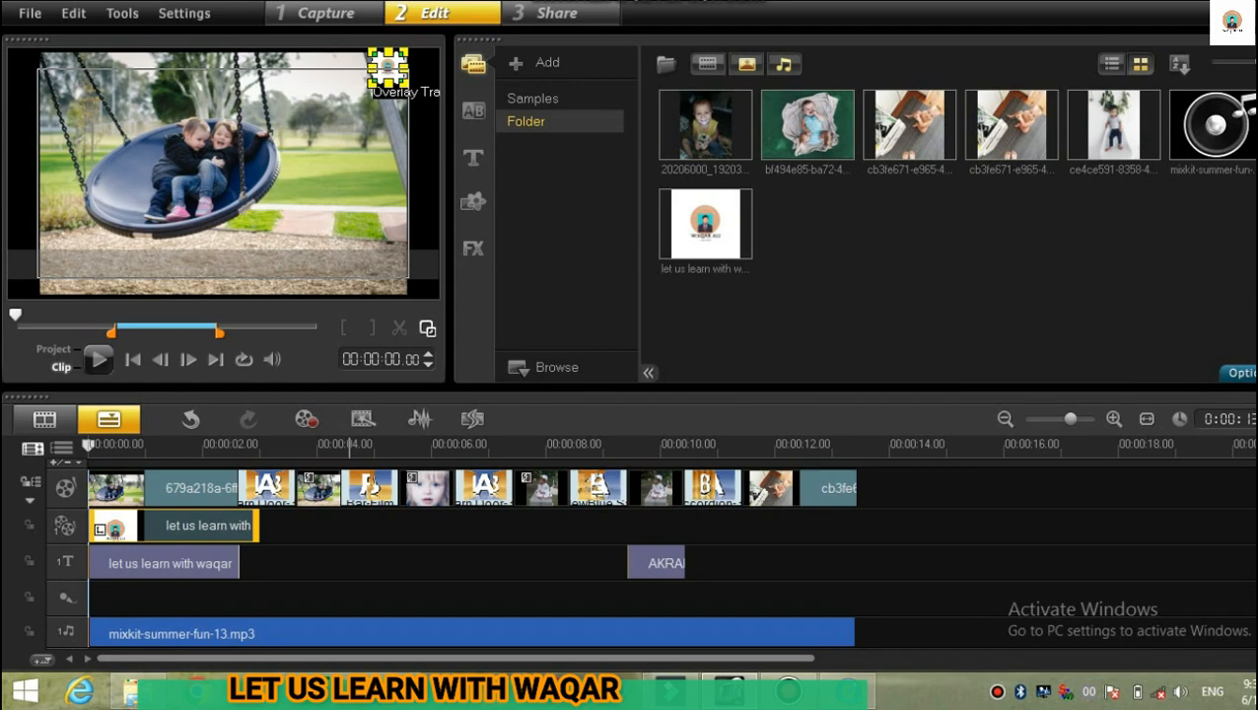
click(427, 327)
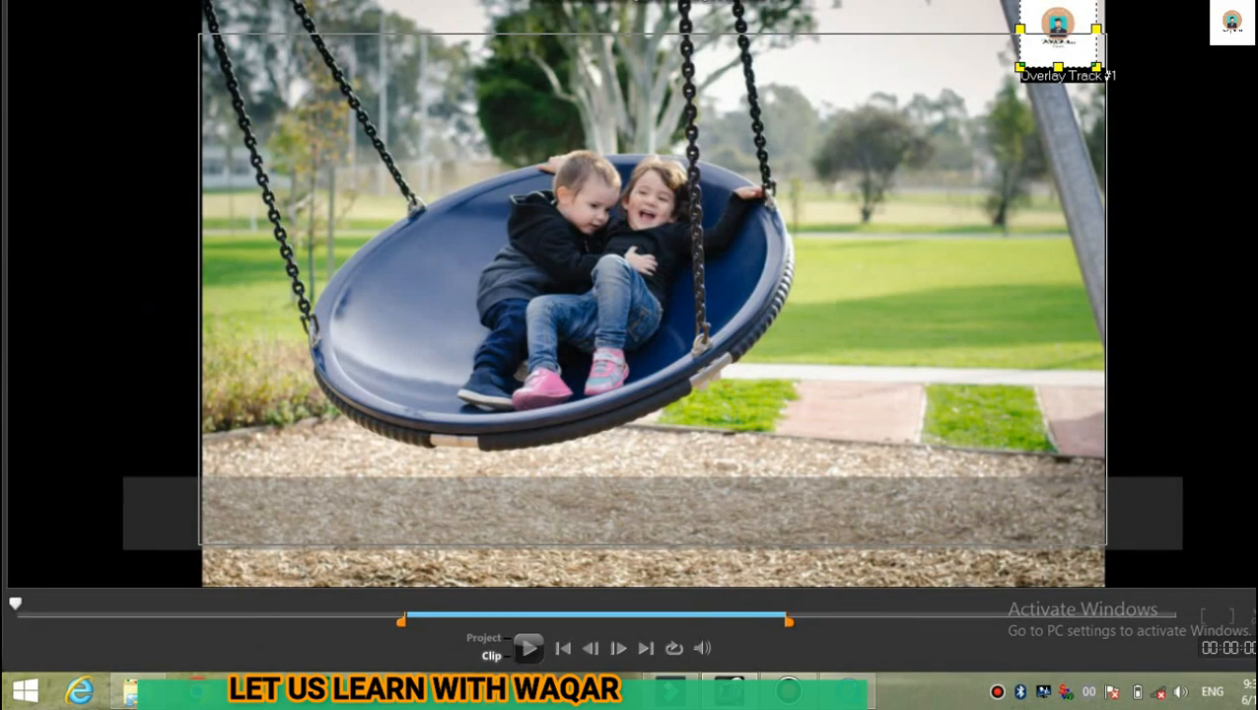
drag(1019, 67, 1050, 38)
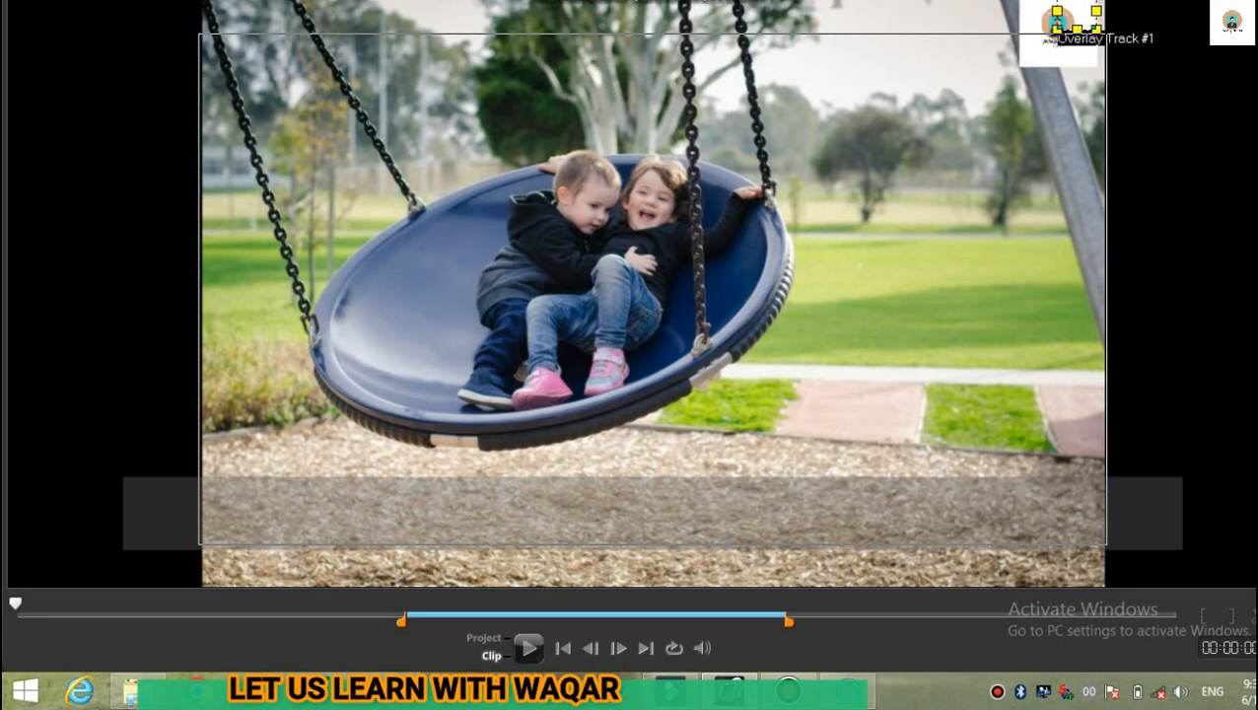
drag(1051, 37, 1055, 29)
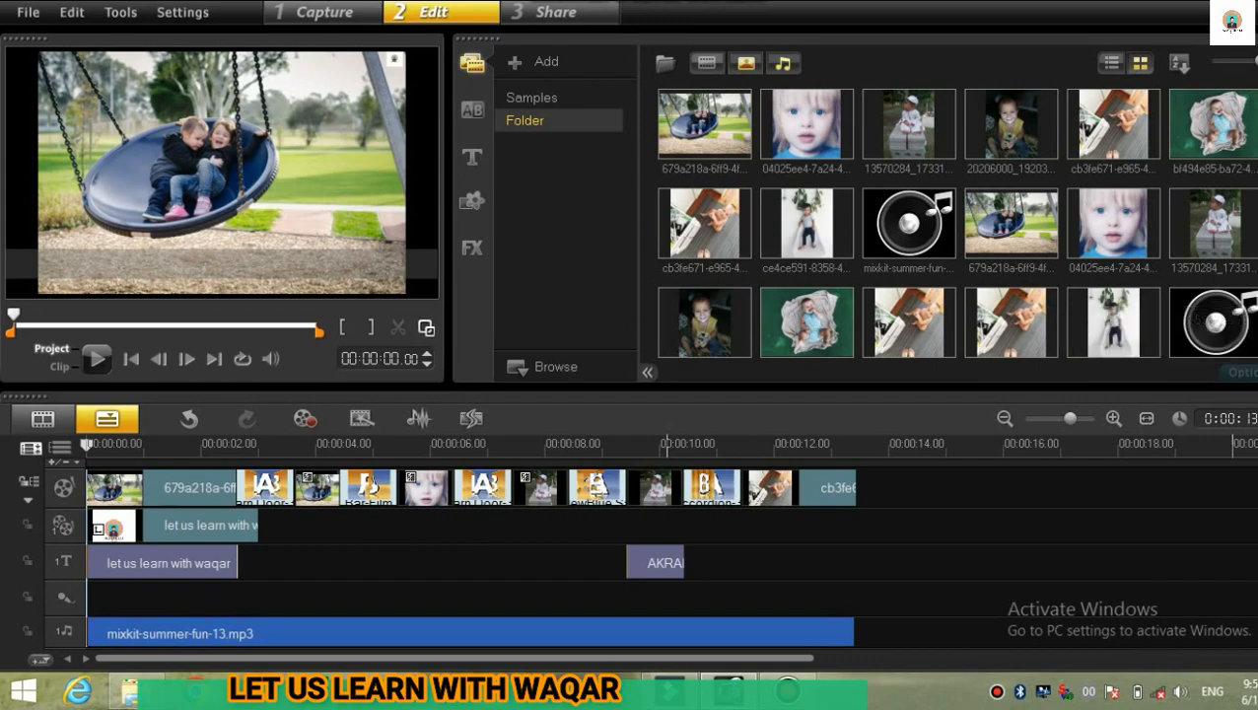
click(425, 326)
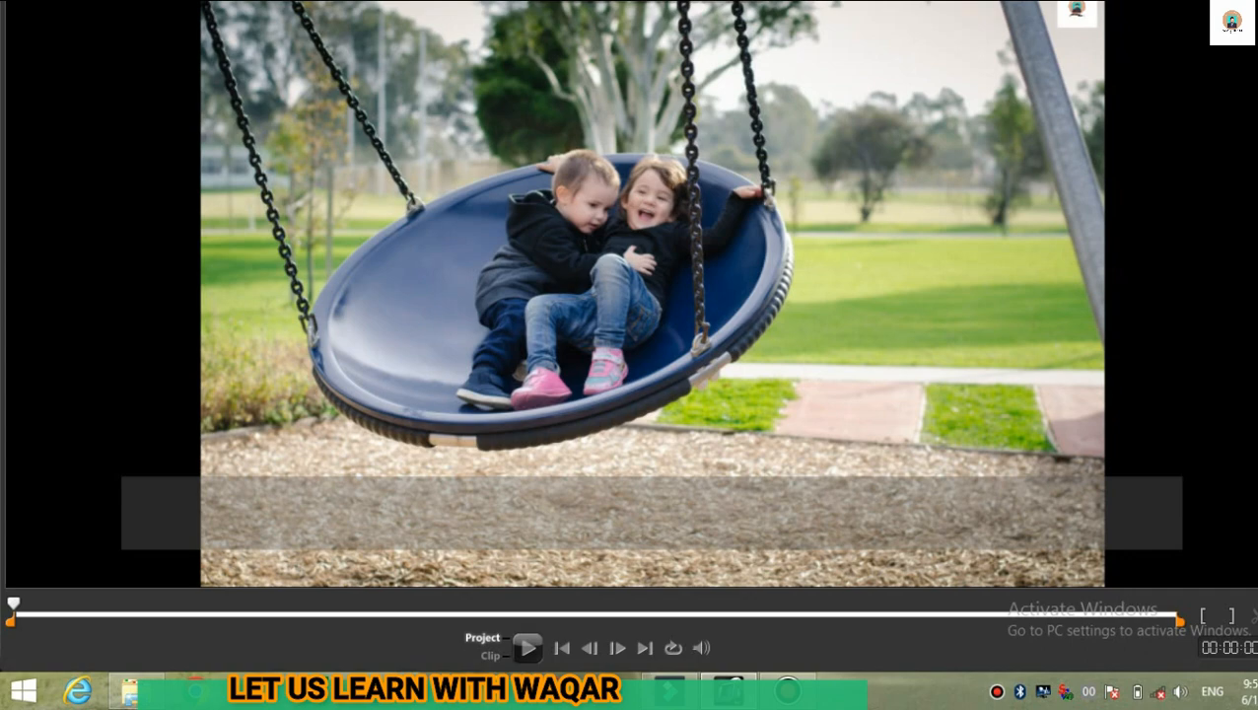
key(Escape)
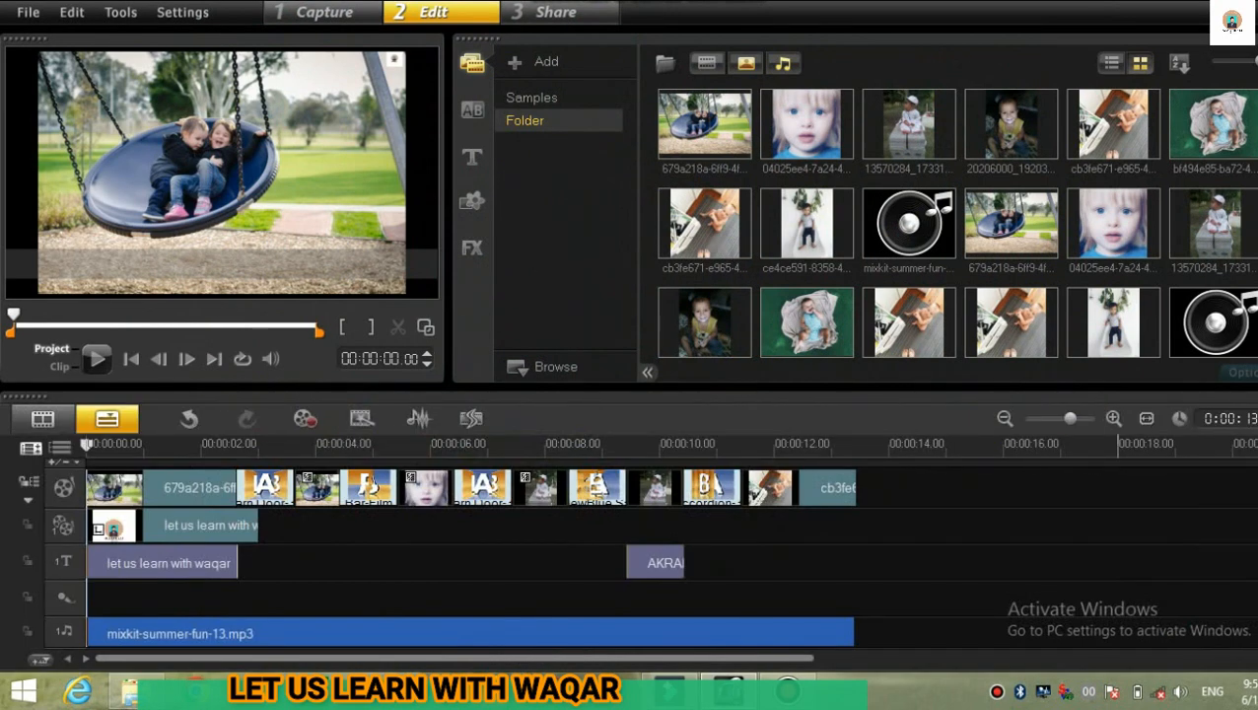
Add the purple (91,0,166) color clip to the video track directly after the last photo.
click(471, 201)
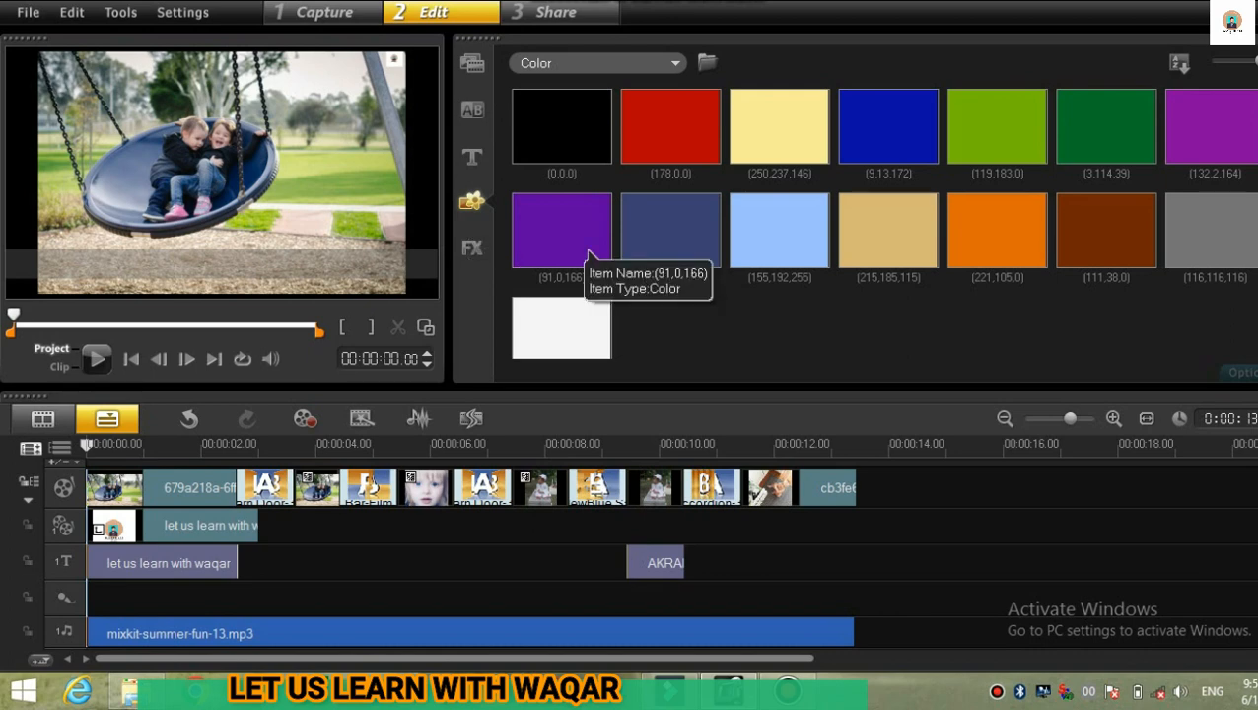
click(590, 254)
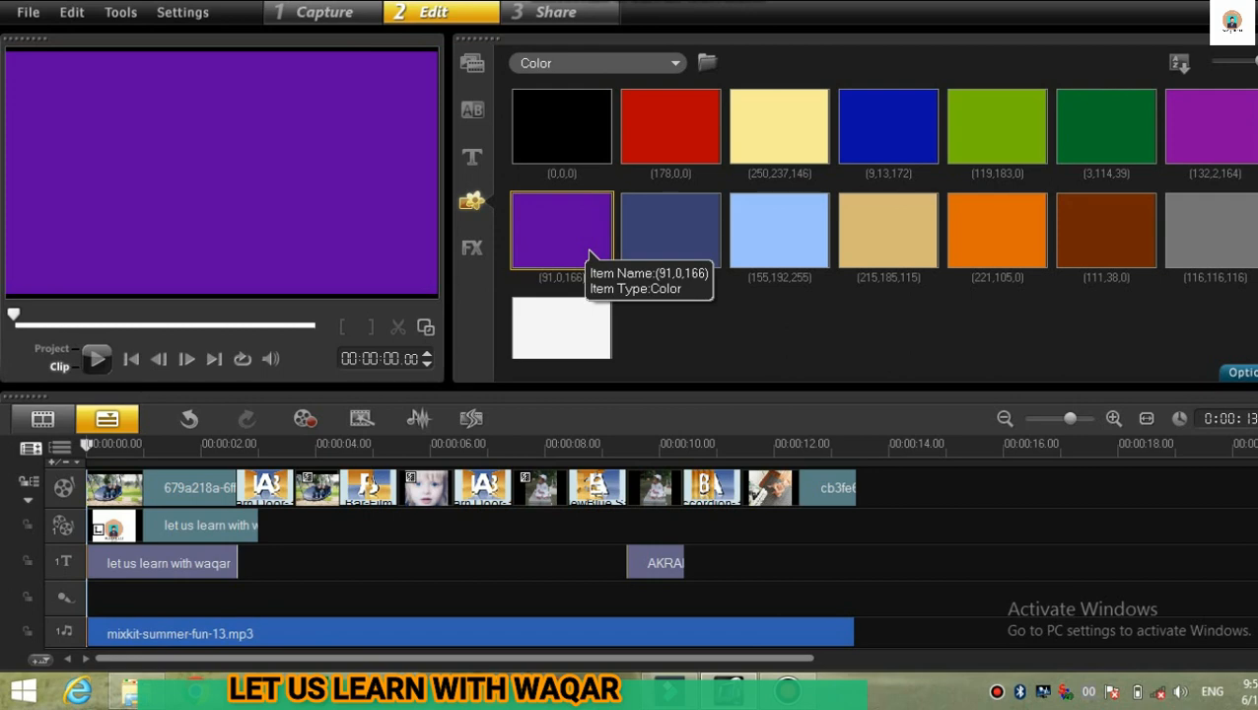
drag(589, 254, 899, 487)
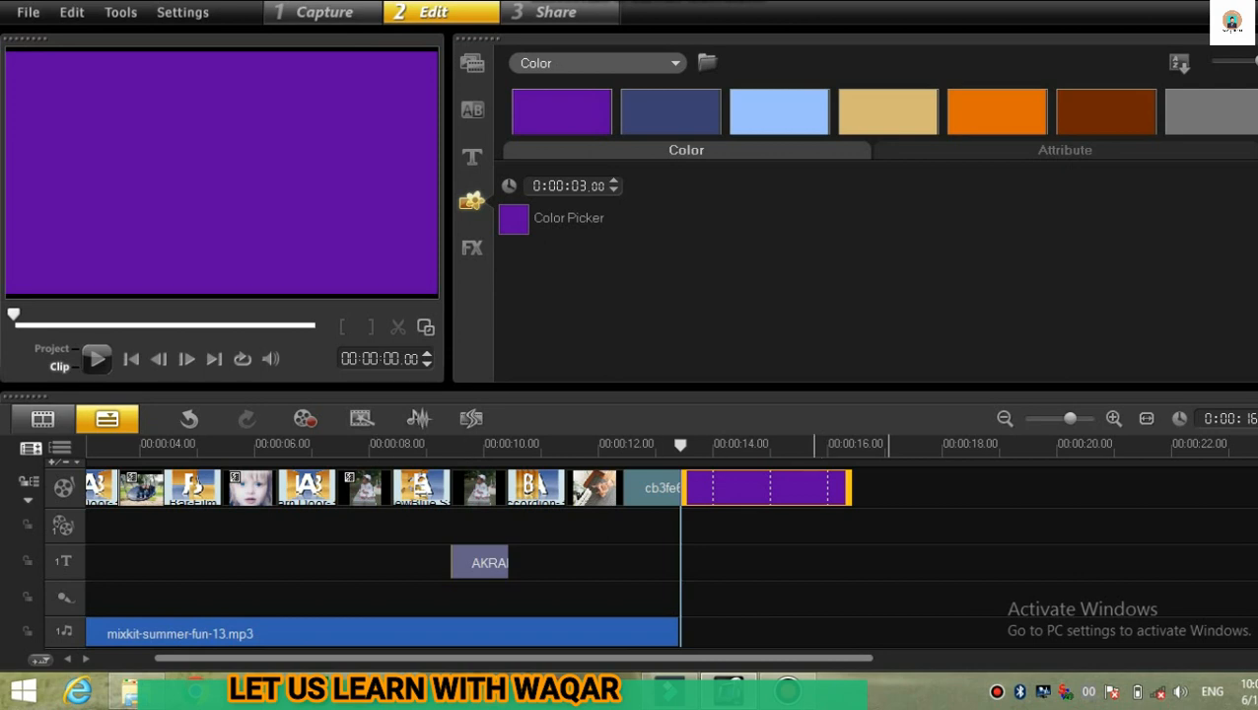
Try the banner title preset on the title track beneath the purple clip, preview it, and delete it.
click(471, 157)
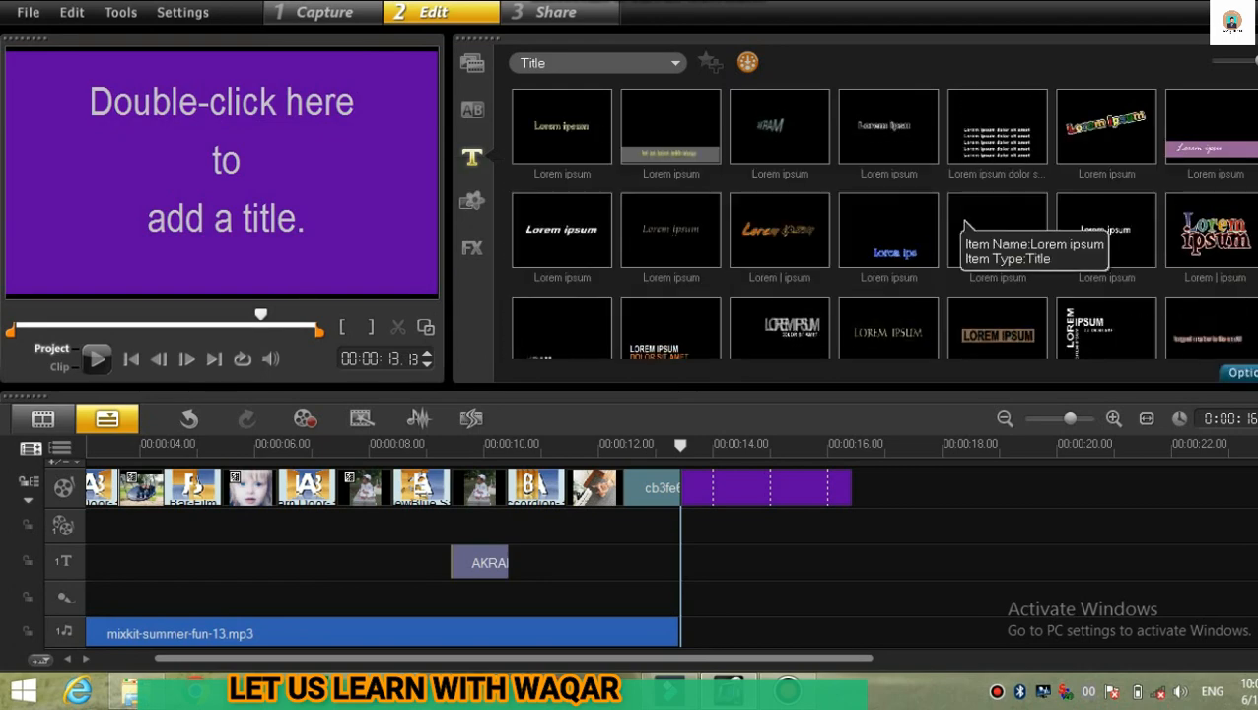
click(662, 158)
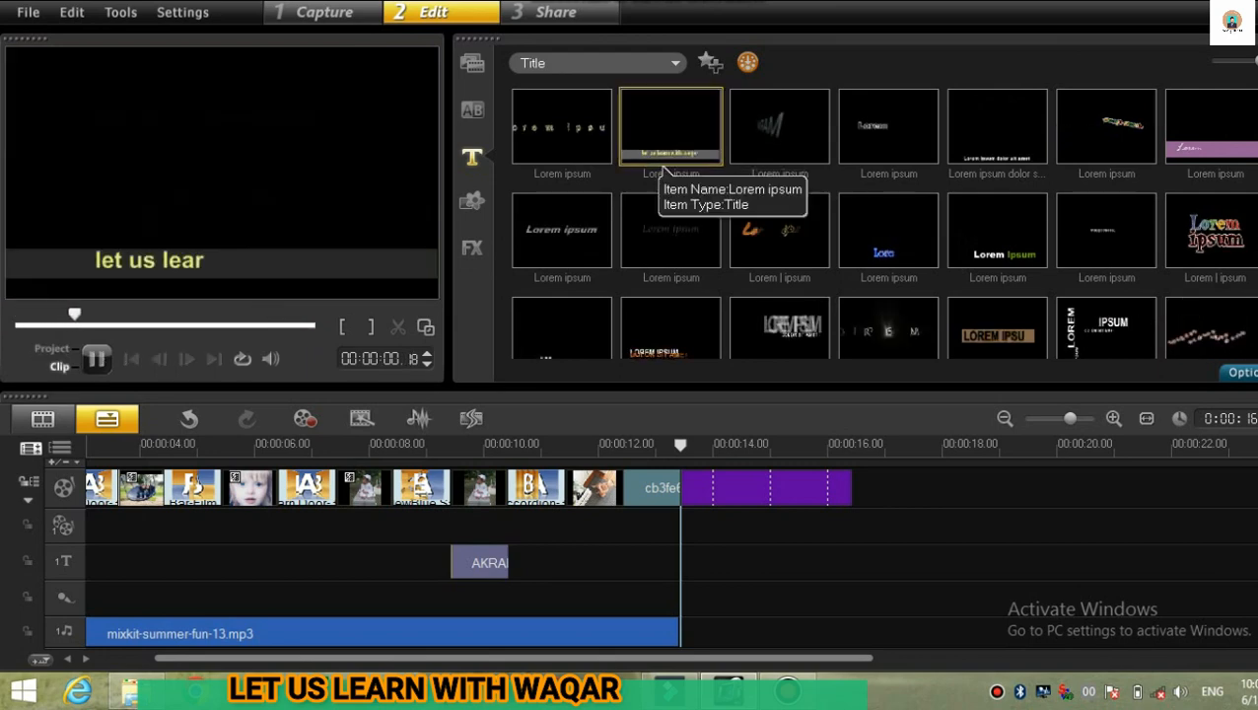
drag(662, 165, 686, 562)
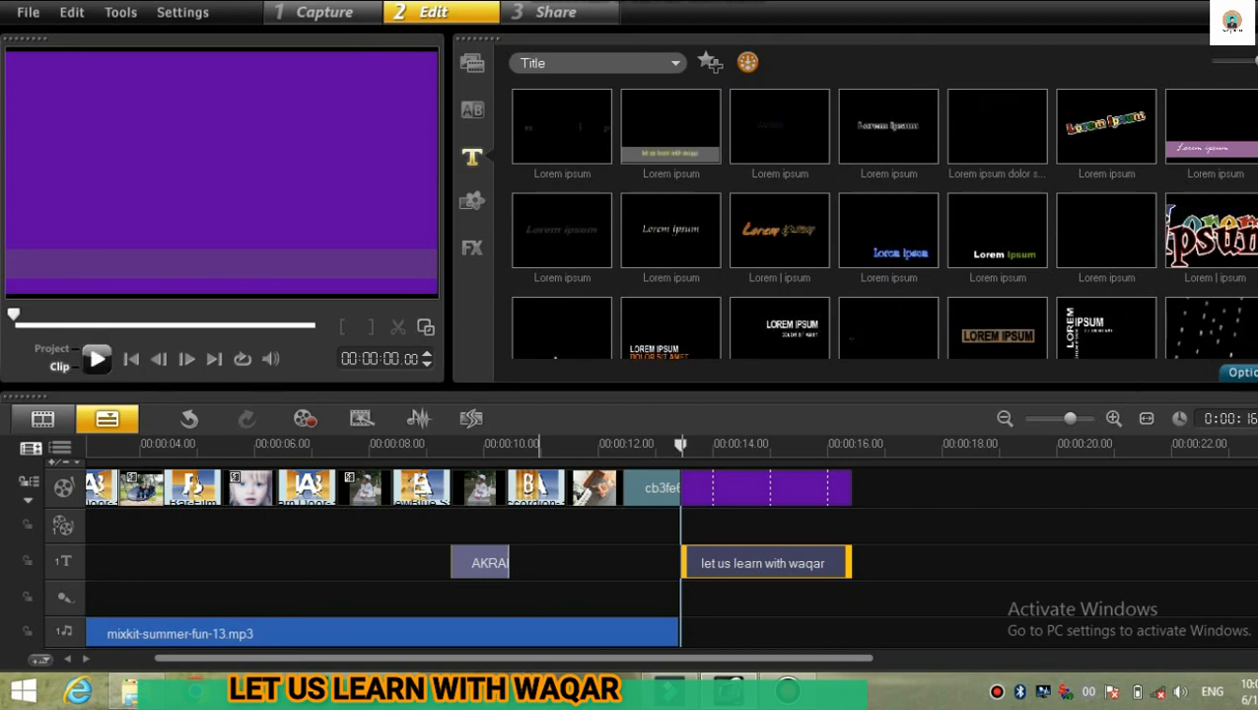
click(96, 358)
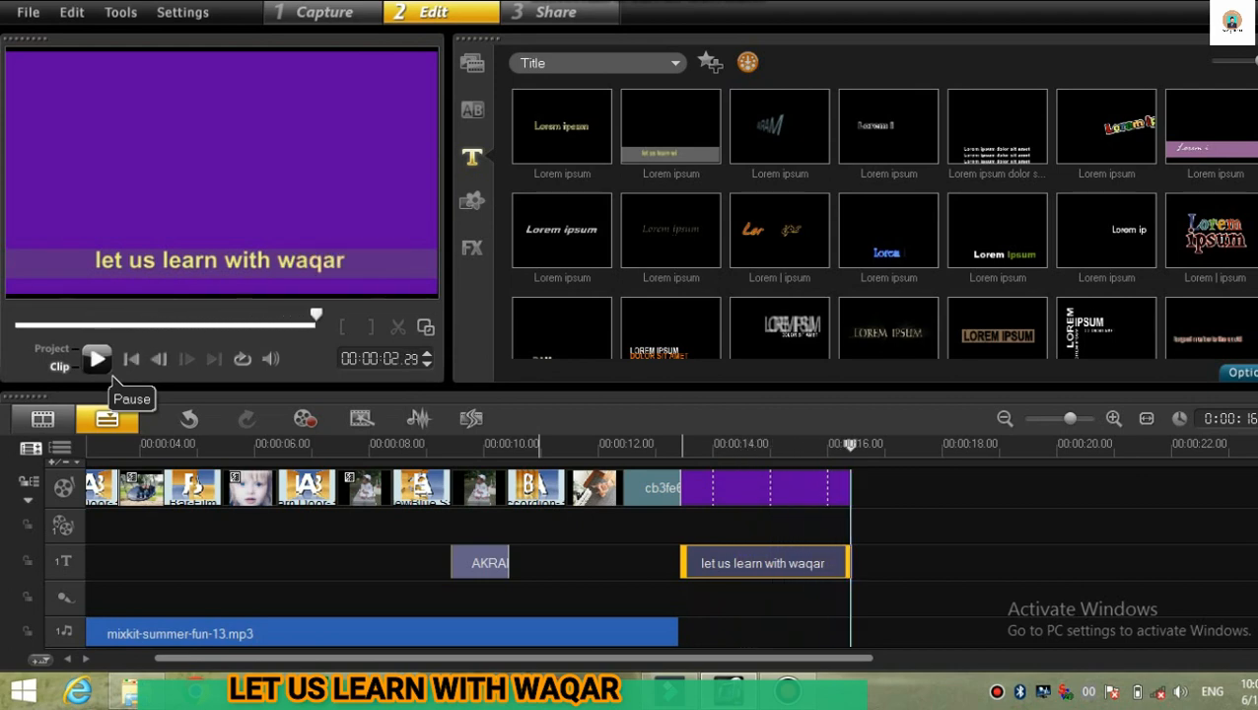
key(Delete)
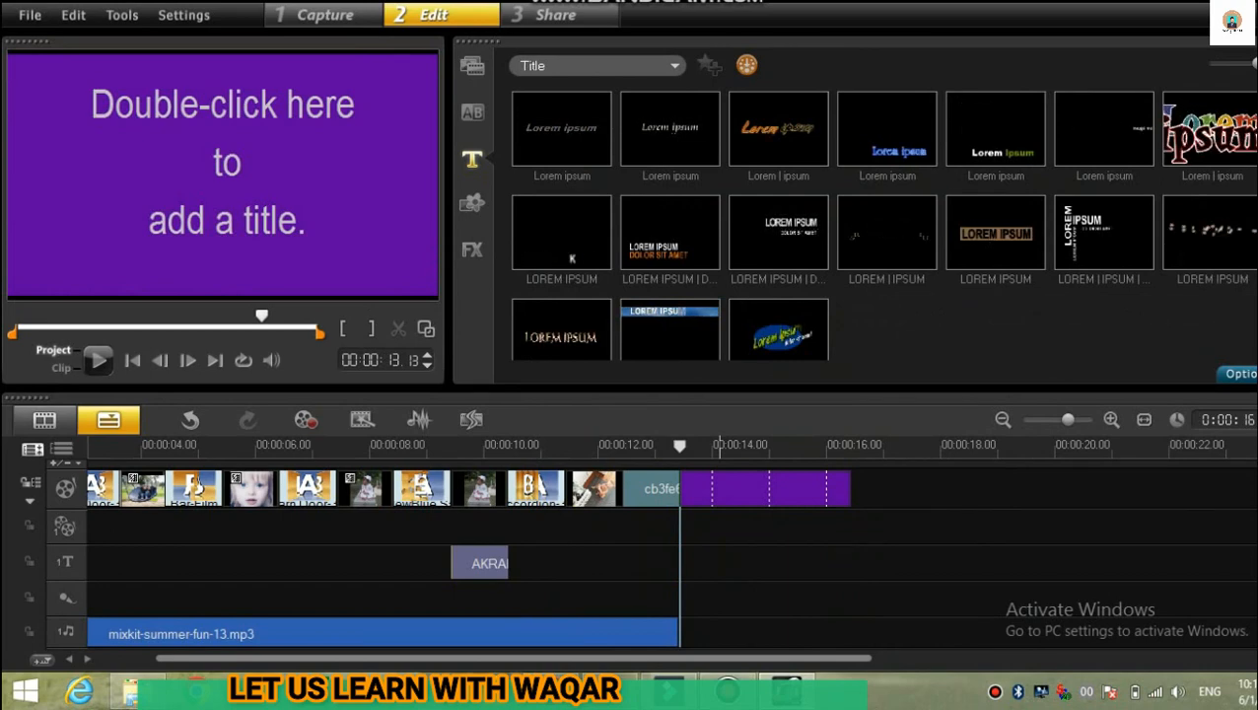
Add the title "THE END" over the purple clip, move it to the horizontal center of the frame, and preview it.
double_click(222, 162)
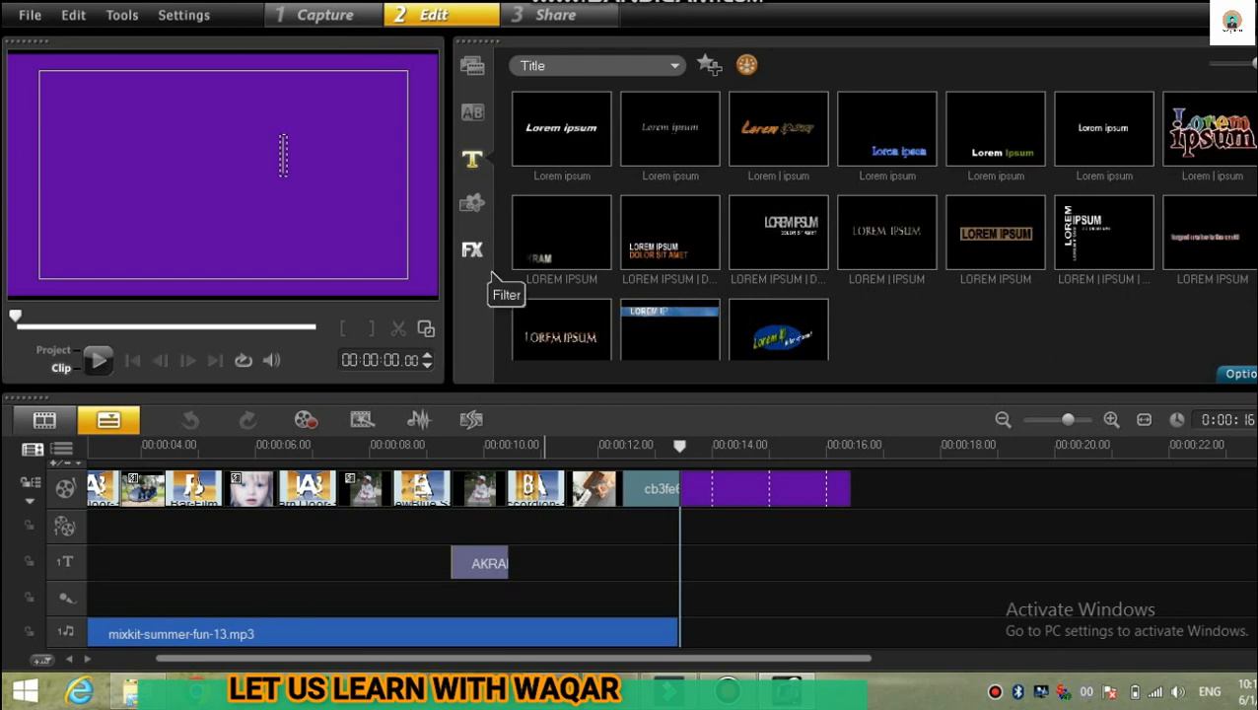
text(TH)
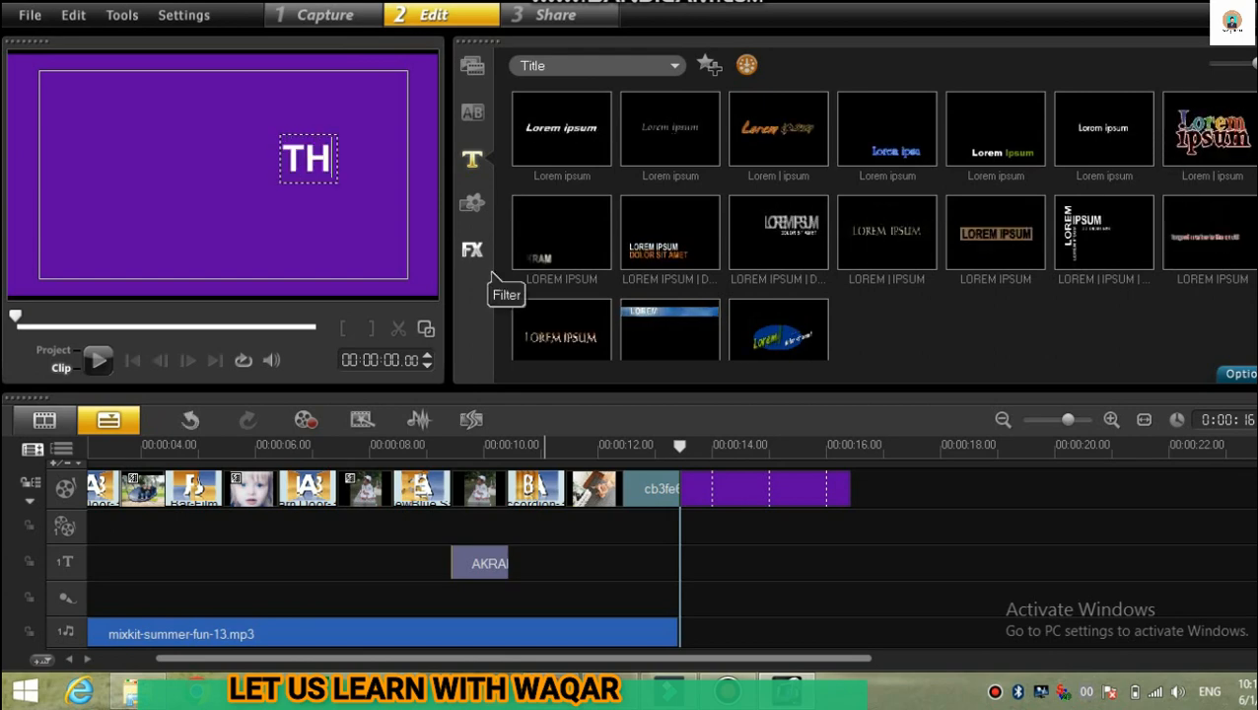
text(E EN)
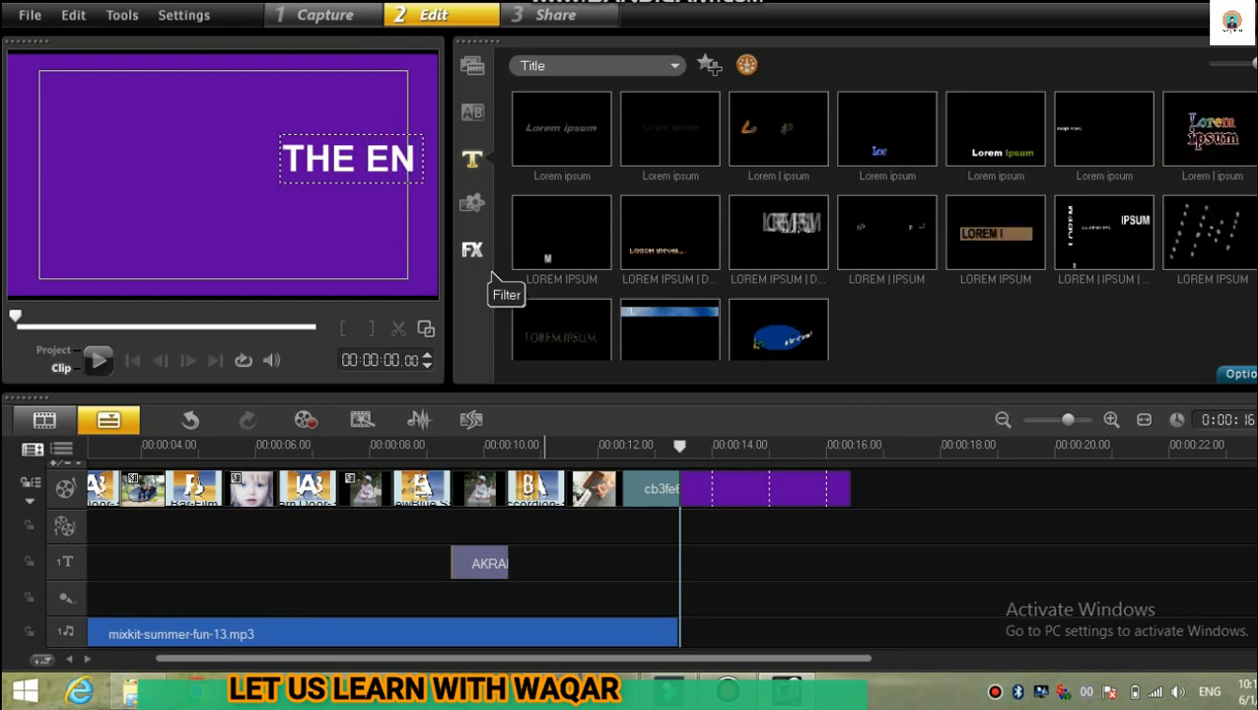
text(D)
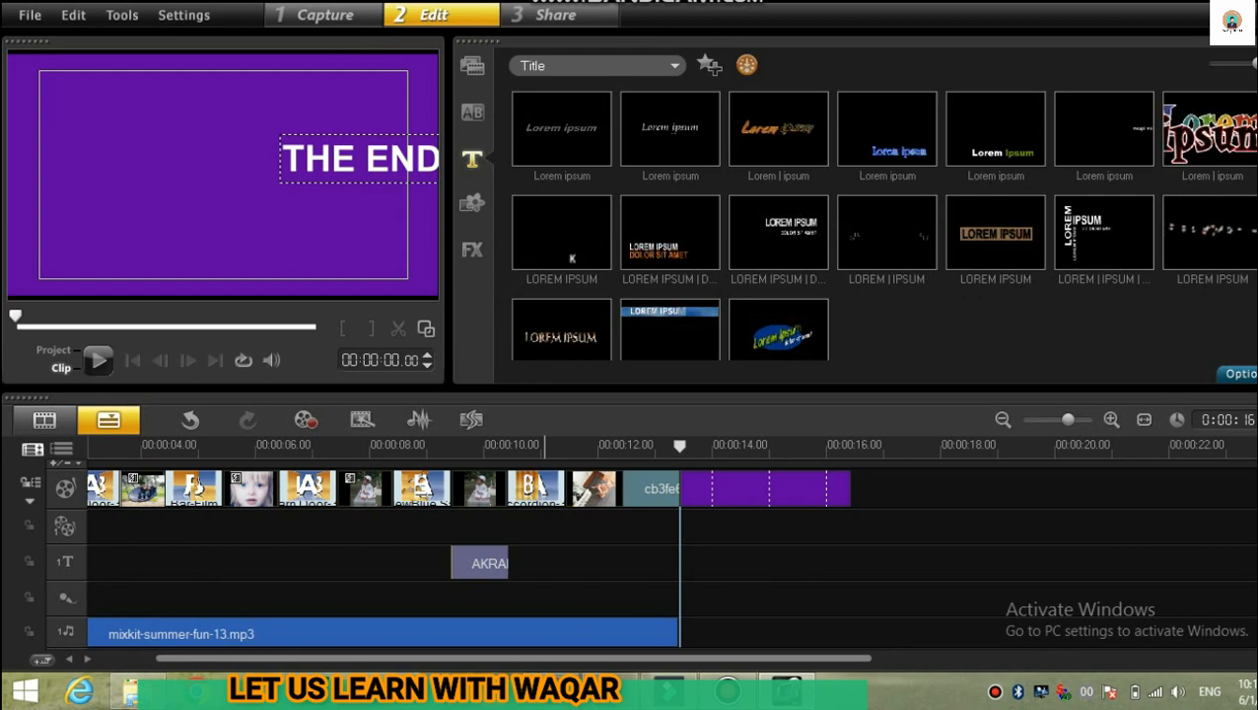
key(Escape)
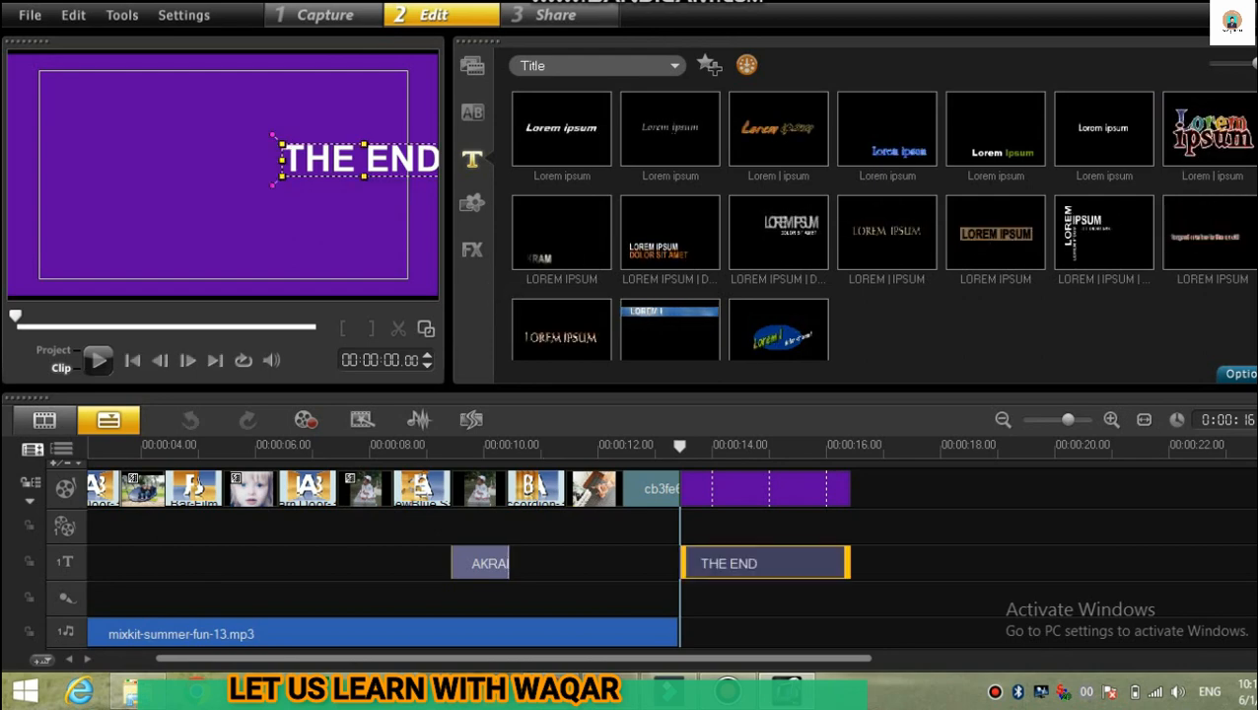
drag(363, 159, 239, 162)
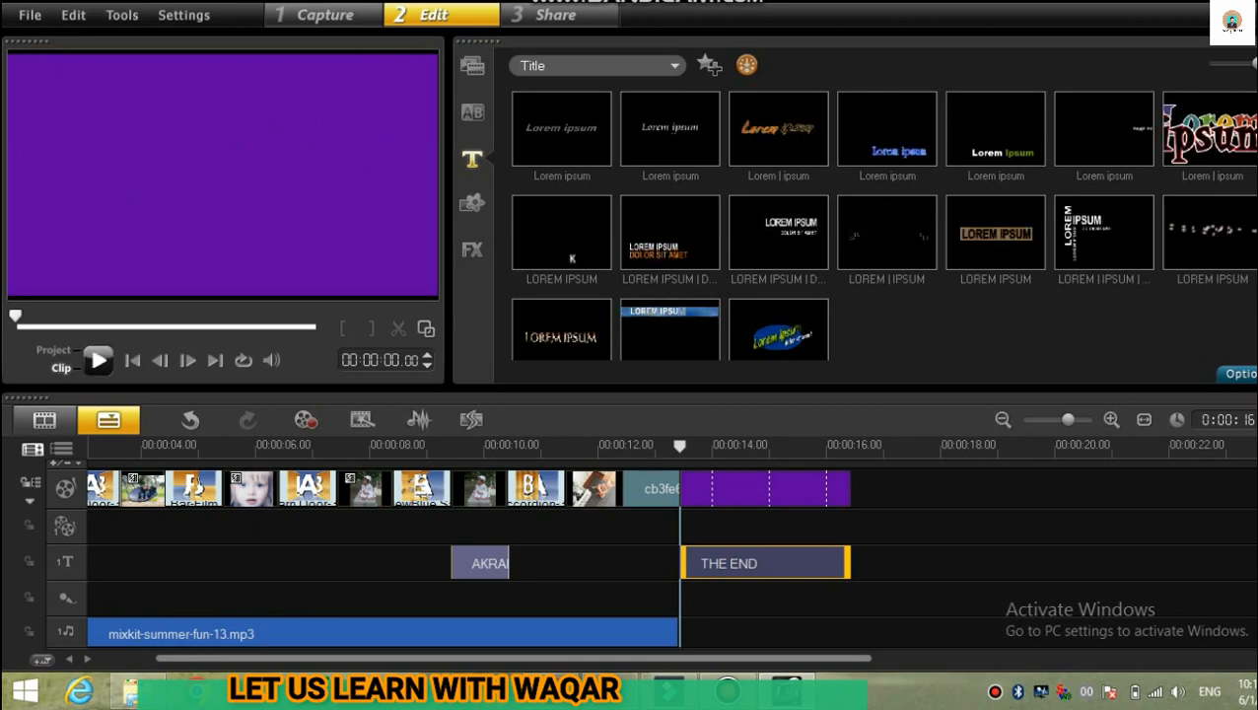
click(98, 360)
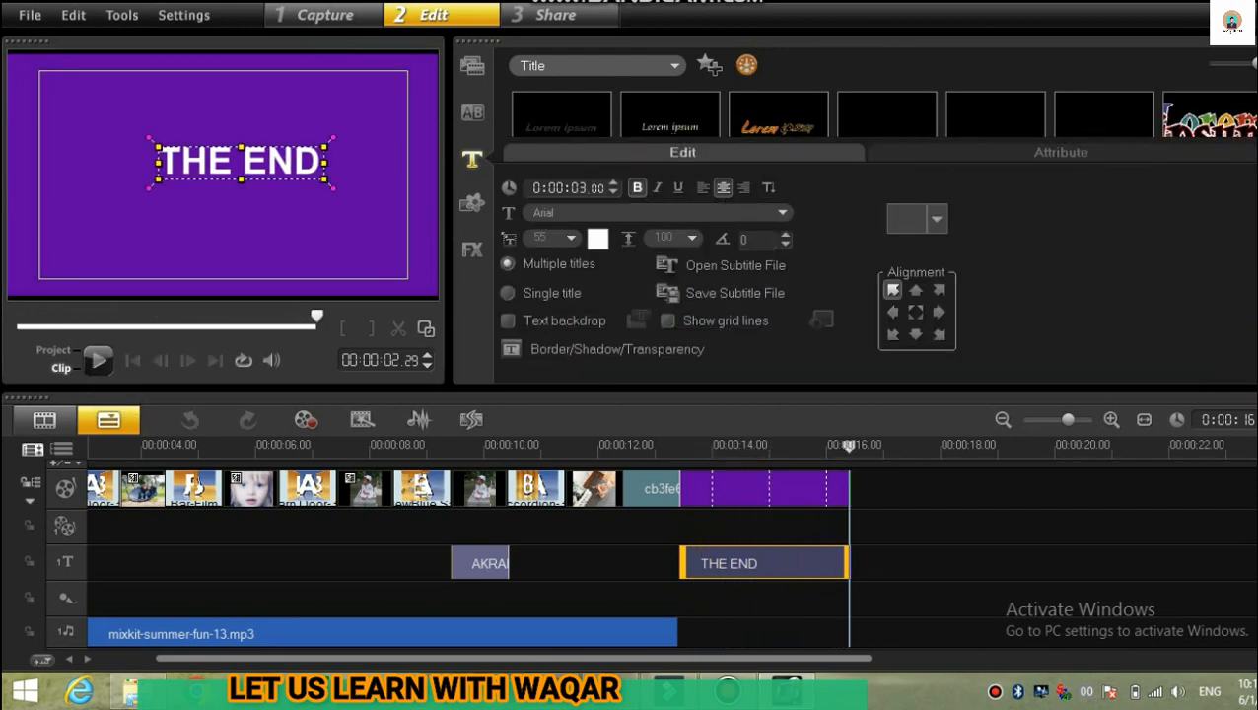
Compare text style presets on the "THE END" title and apply the upright black one with a light edge.
click(936, 219)
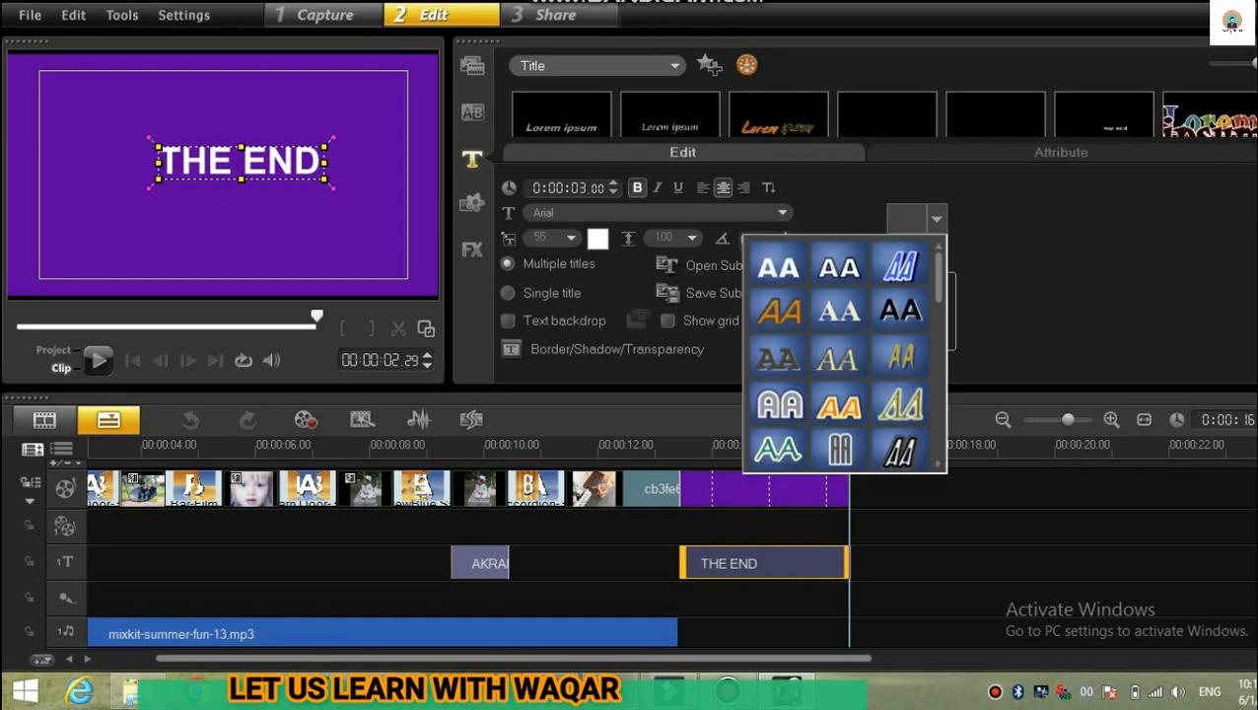
click(899, 311)
click(900, 356)
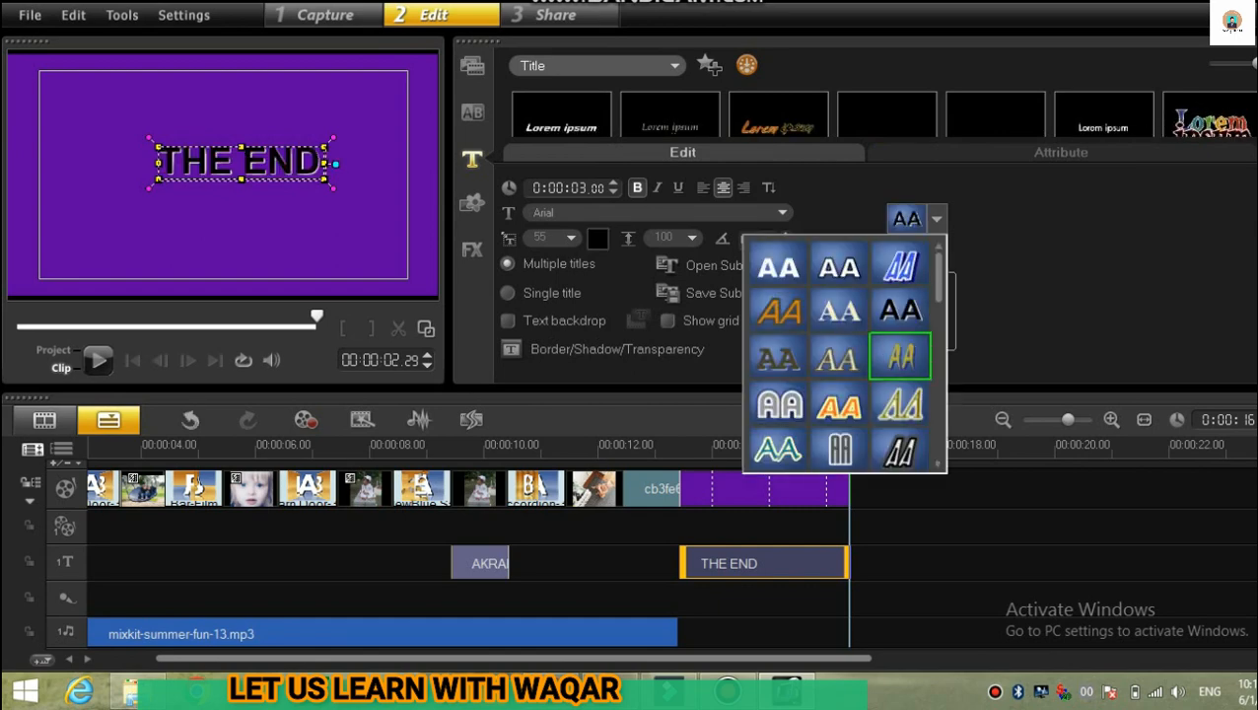
click(900, 404)
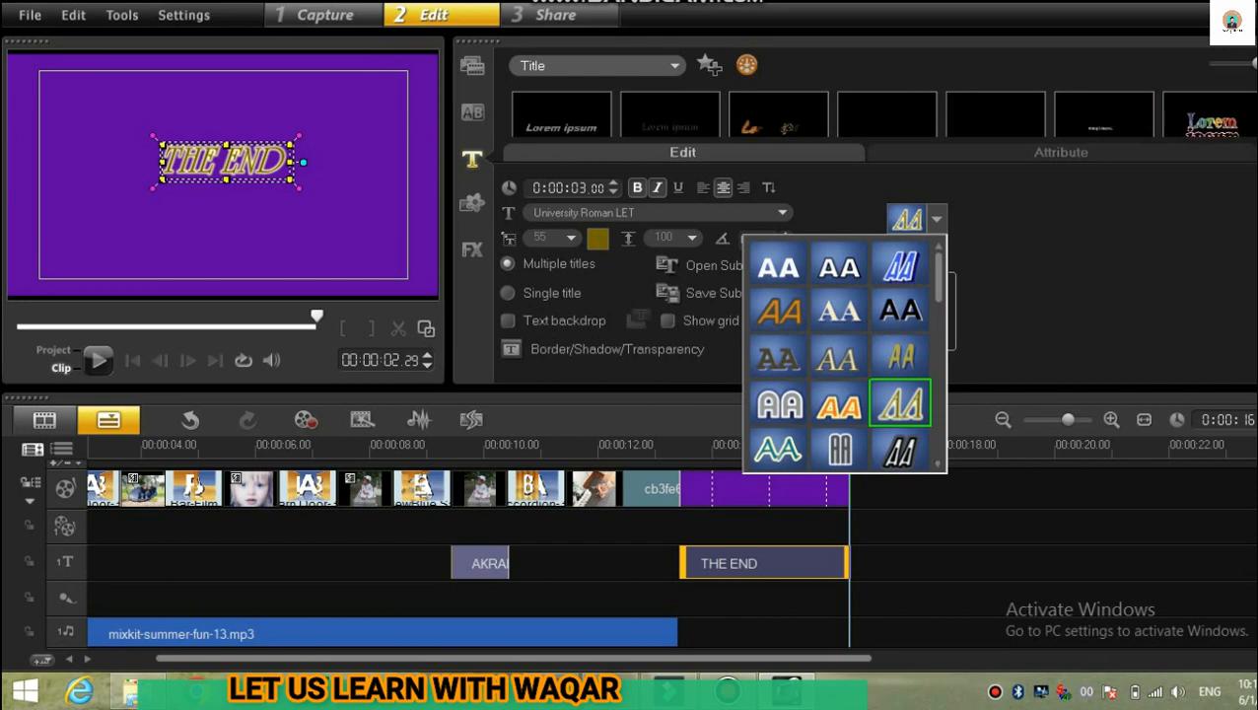
click(899, 311)
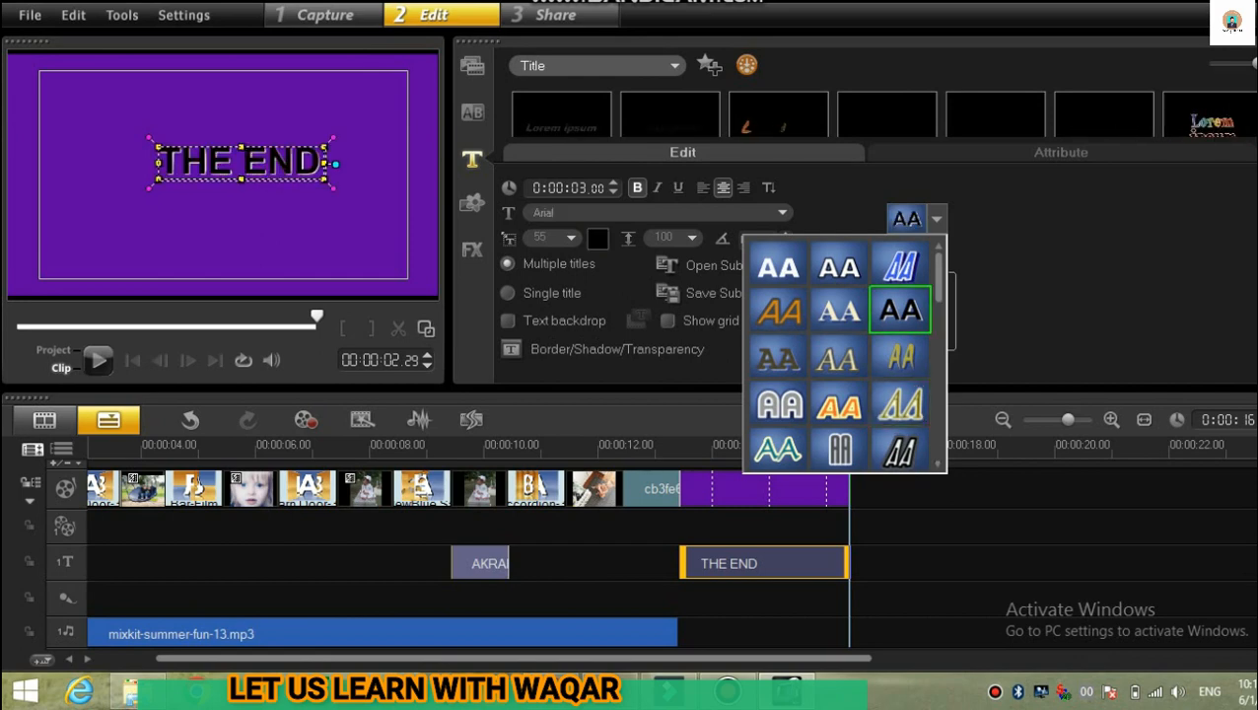
key(Escape)
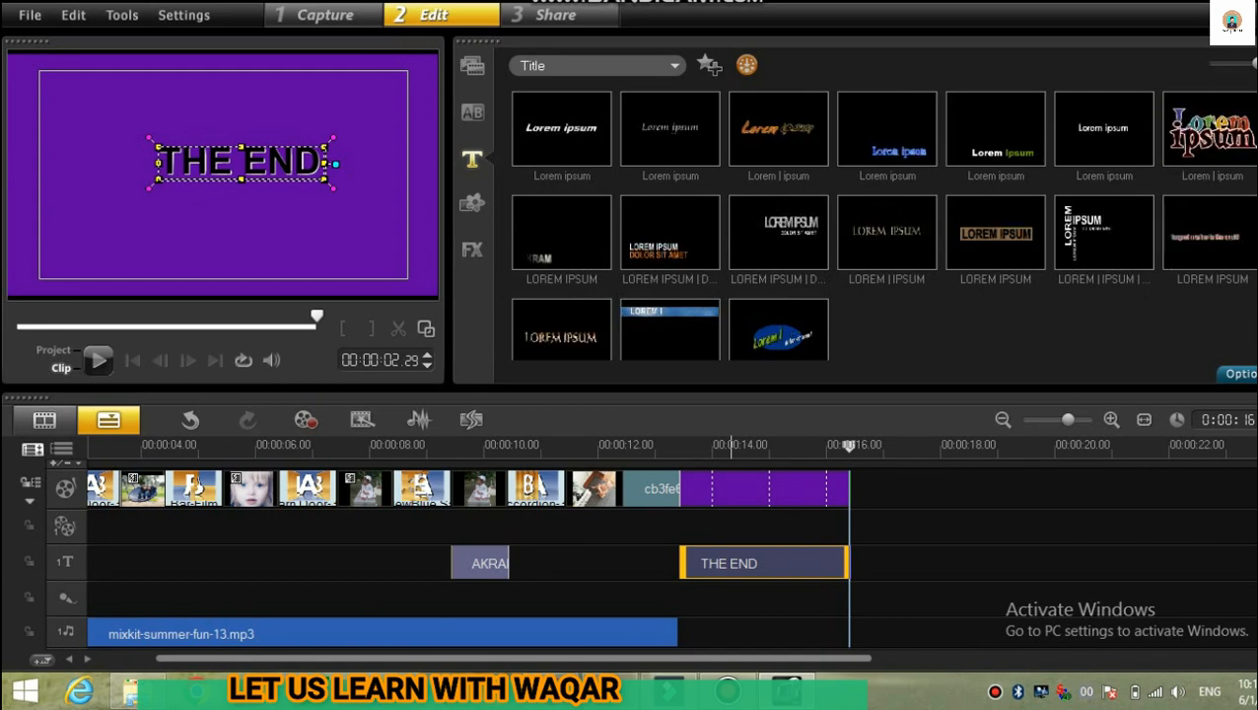
Export the finished slideshow as an MPEG-4 HD video file, saving it in the youtube folder.
click(555, 14)
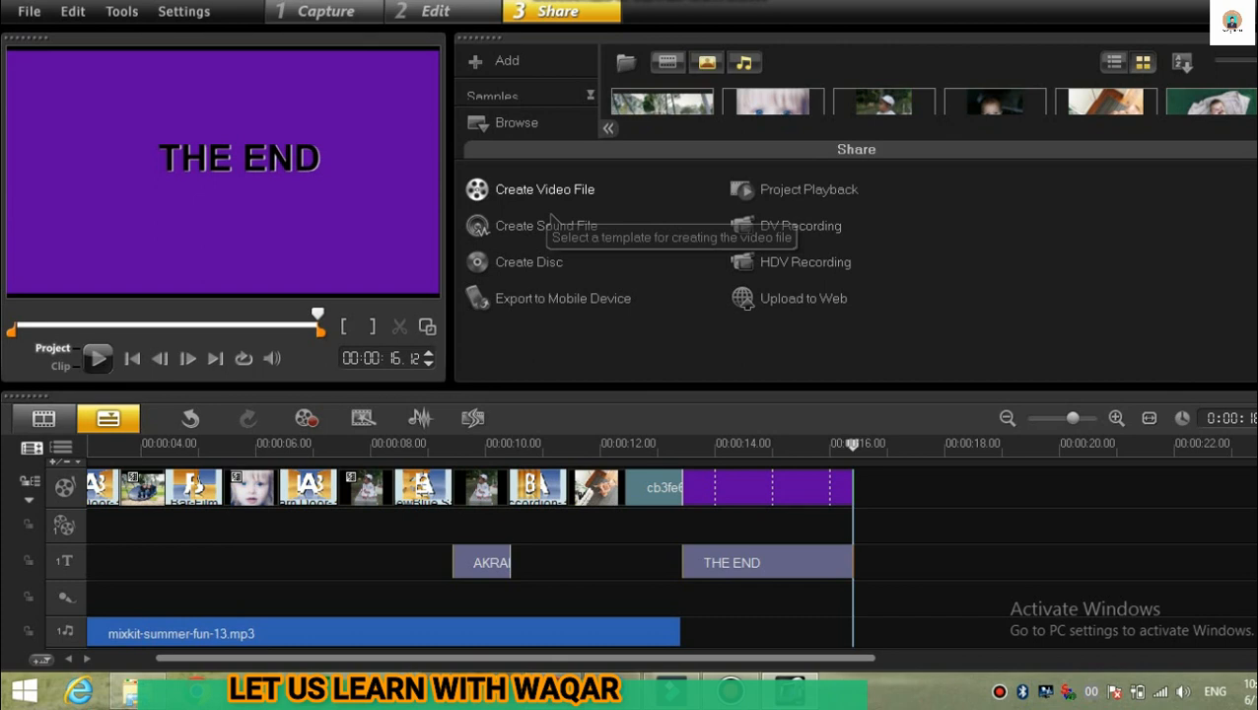
click(545, 191)
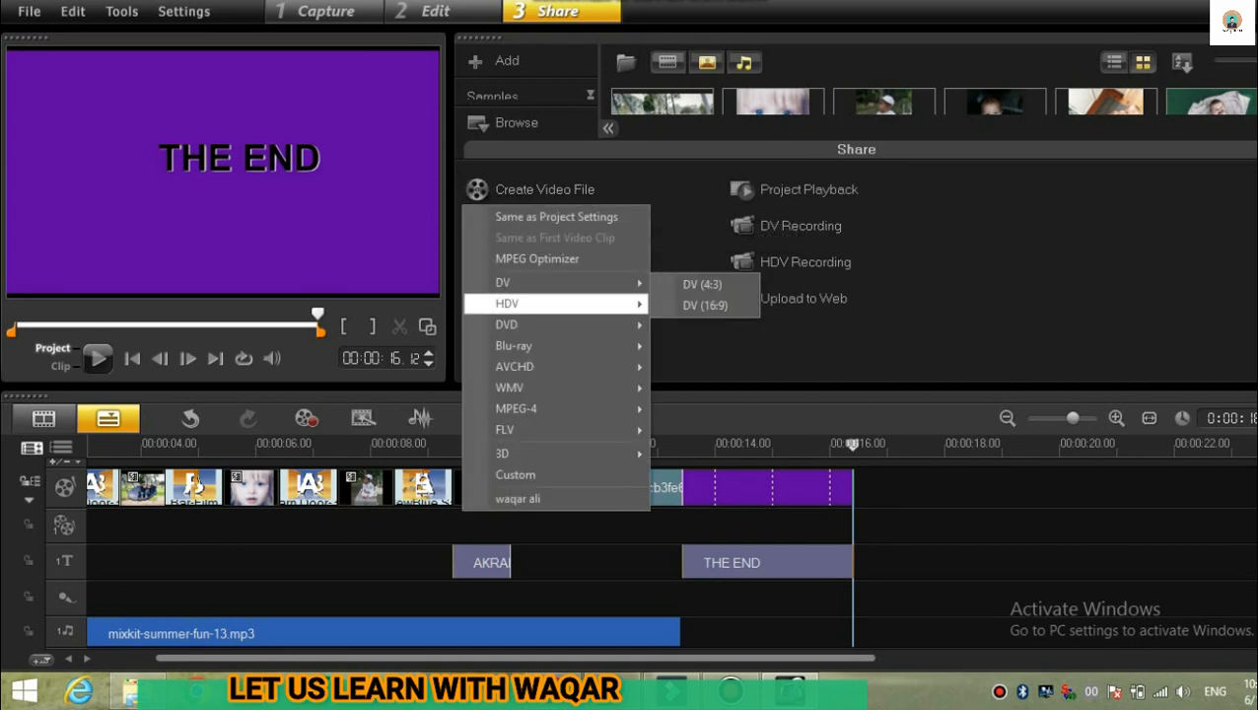
mouse_move(552, 324)
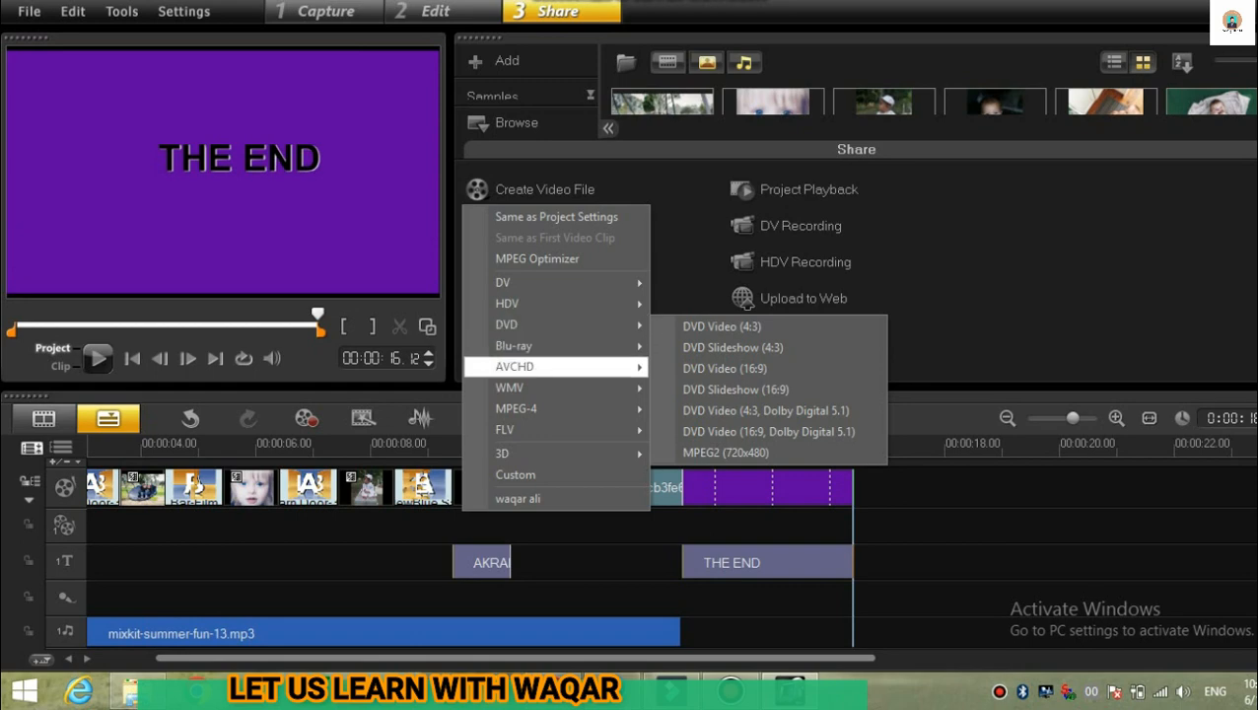
mouse_move(552, 408)
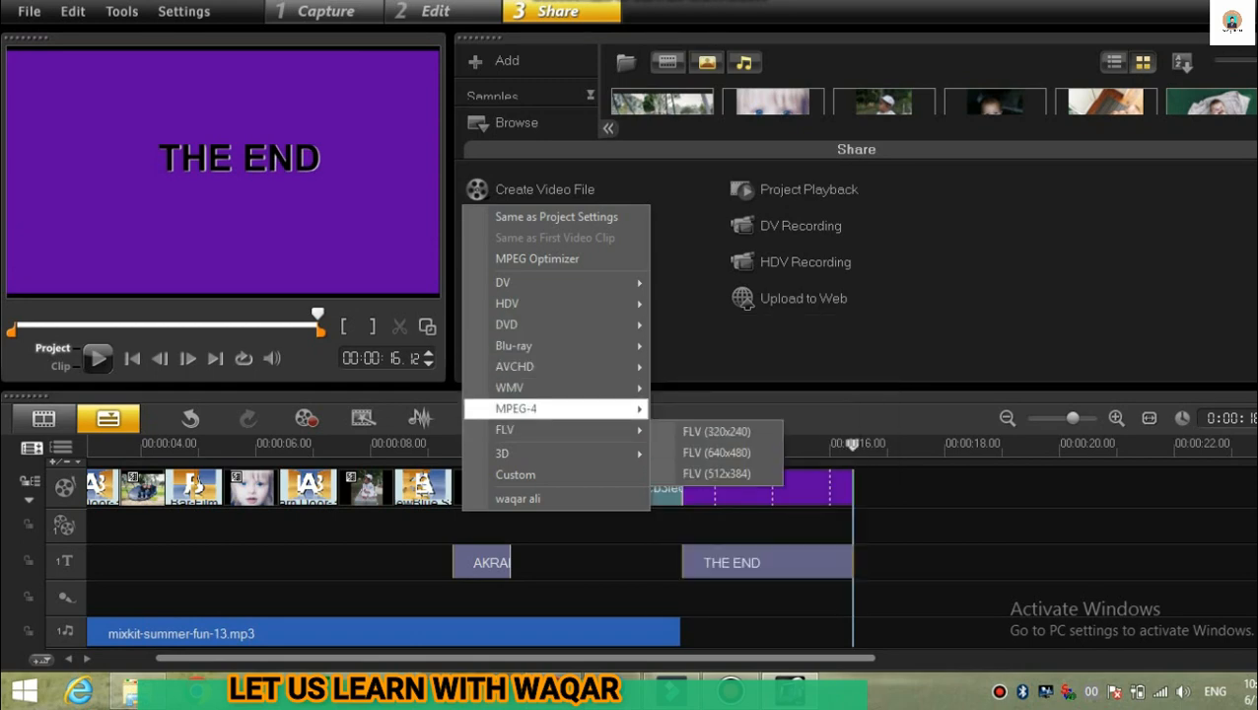
click(713, 410)
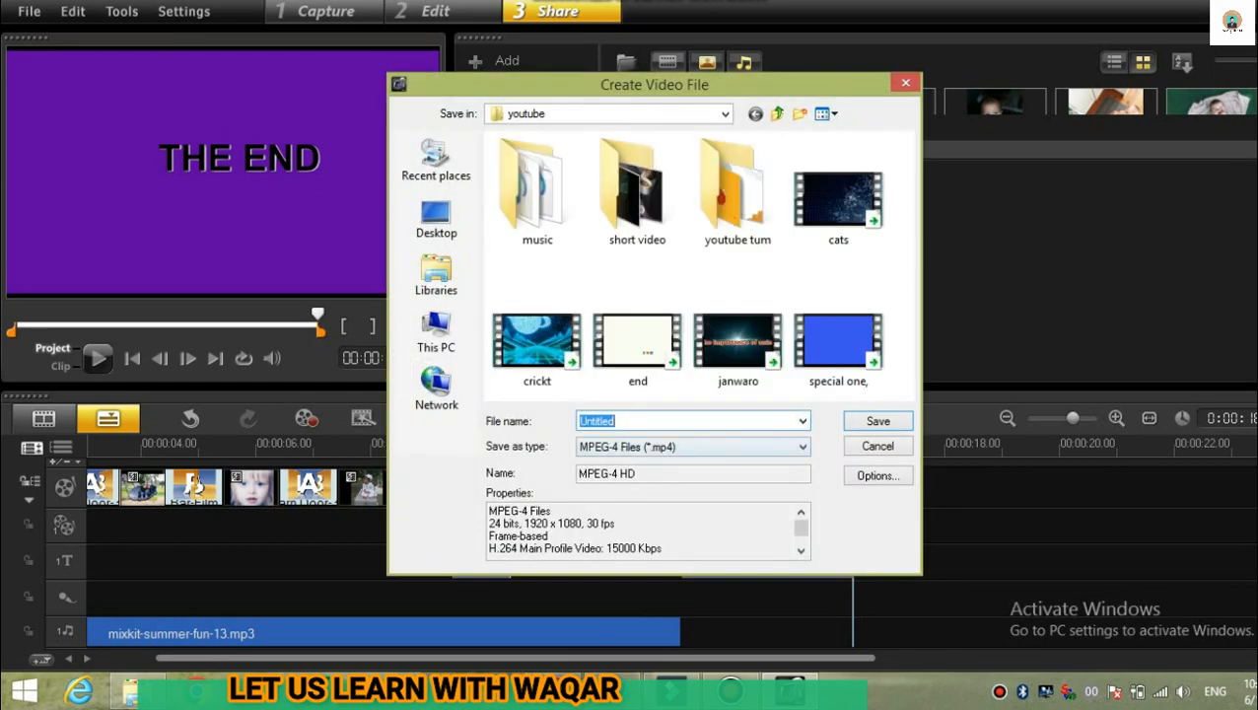
click(616, 421)
key(Return)
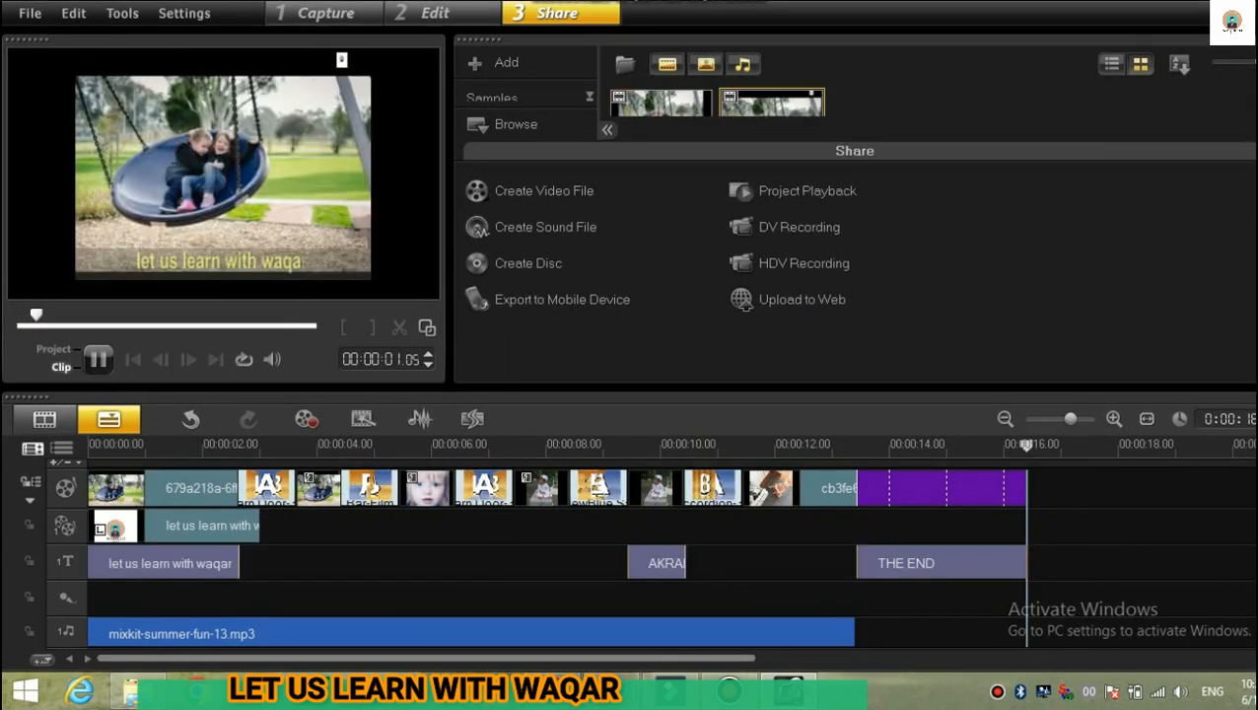
Watch the exported video in the enlarged preview and return to the normal editing layout.
click(427, 327)
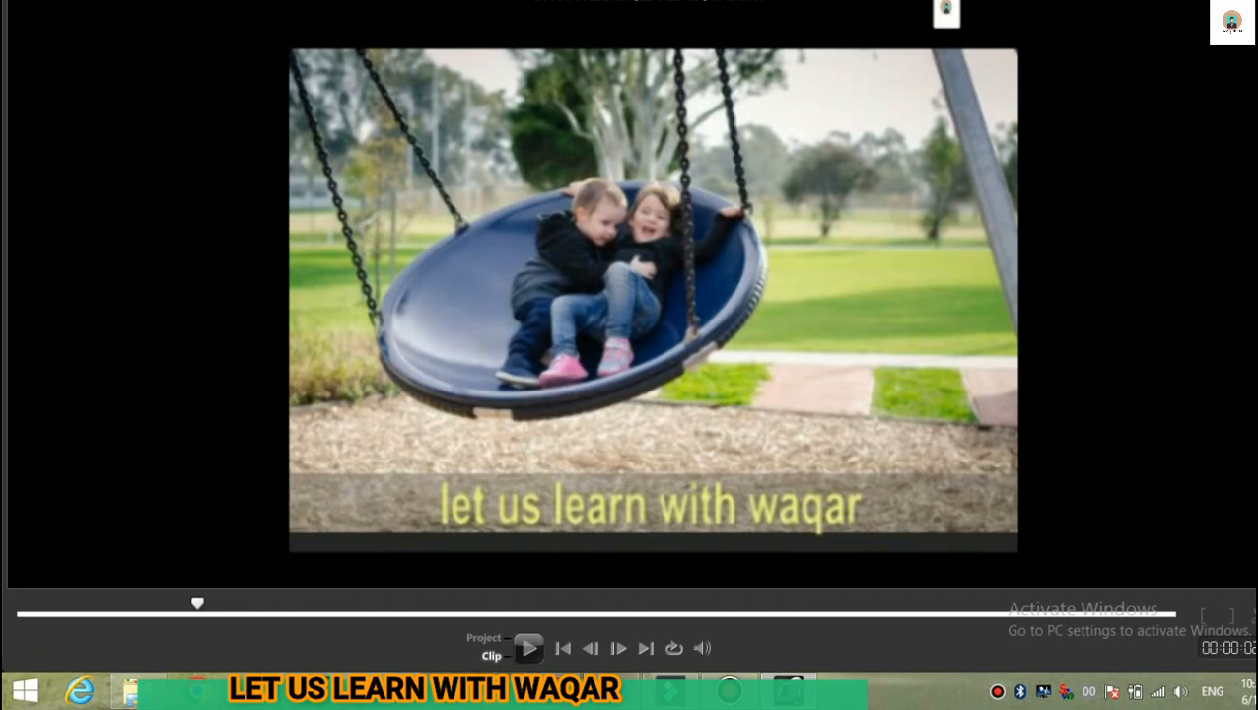
key(Escape)
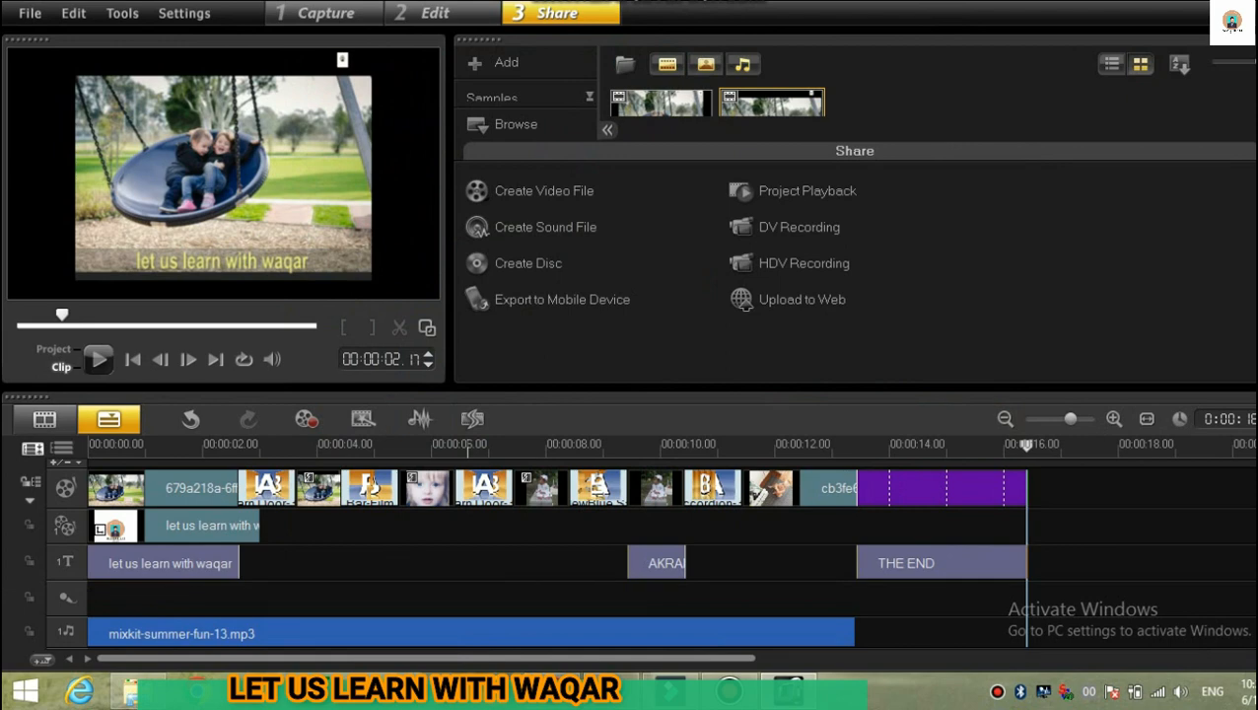
mouse_move(130, 690)
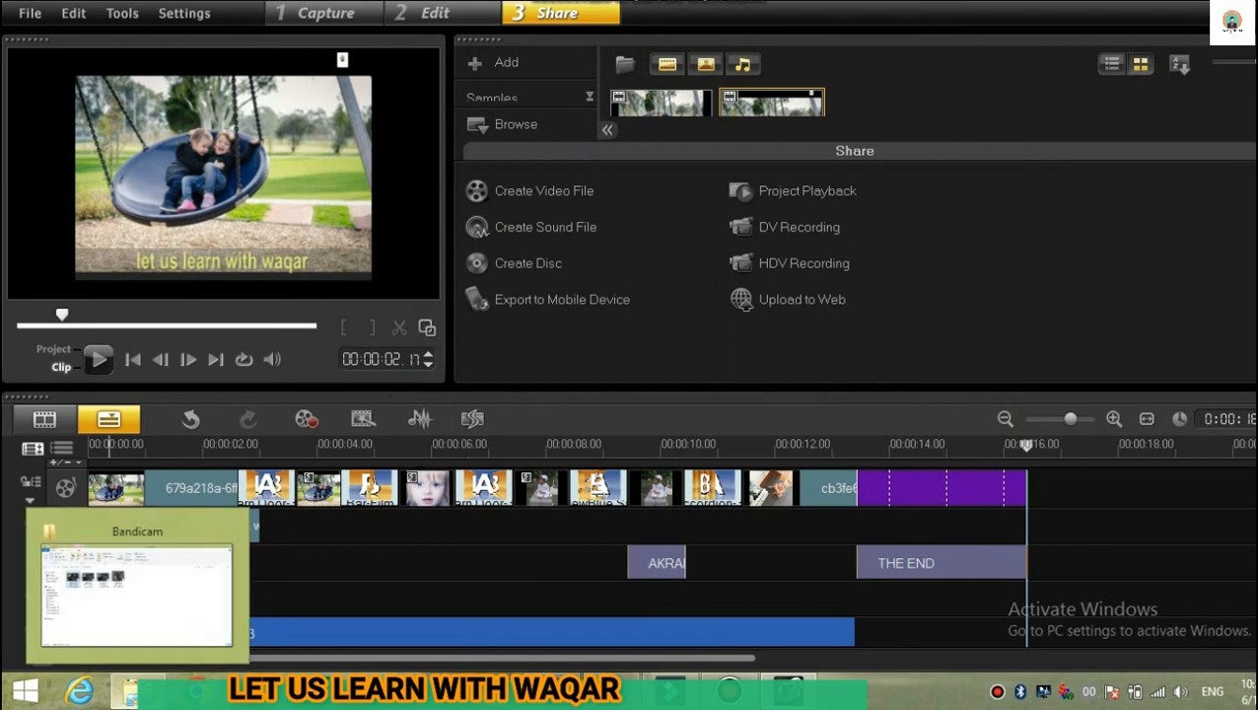